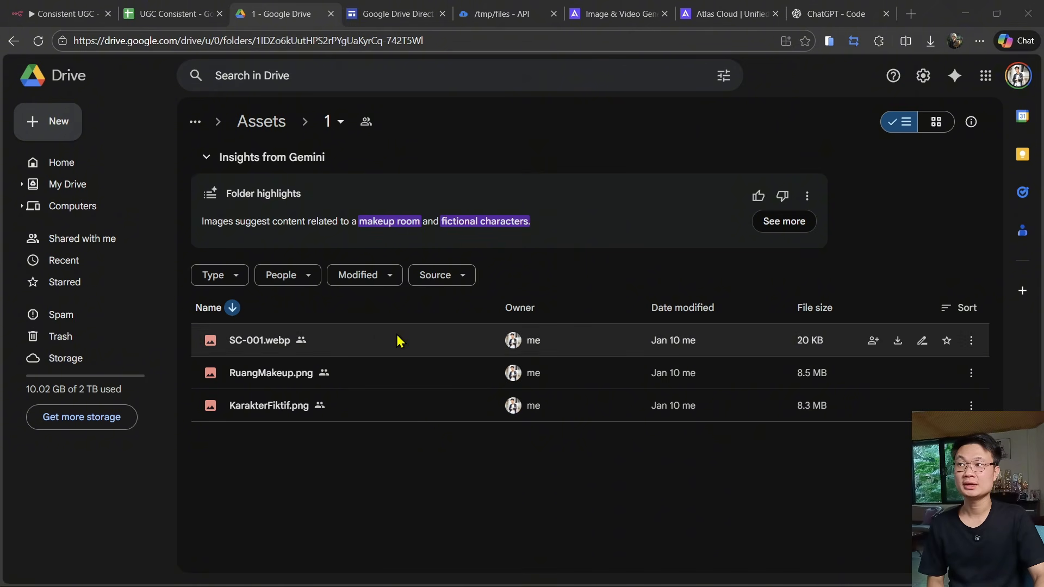
- Preview the asset images in the Drive folder and open the downloaded generated image
double_click(397, 340)
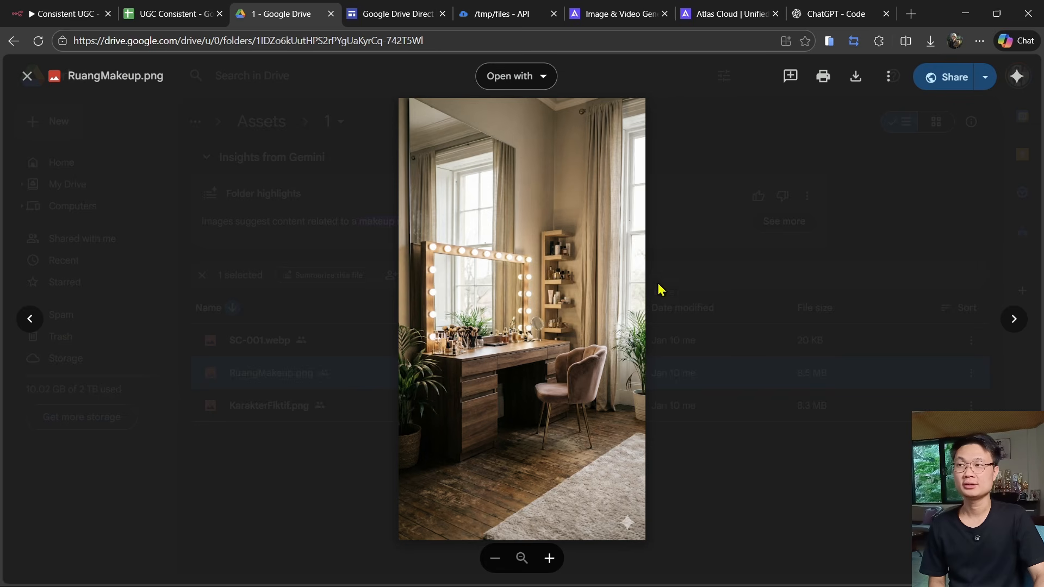
double_click(308, 407)
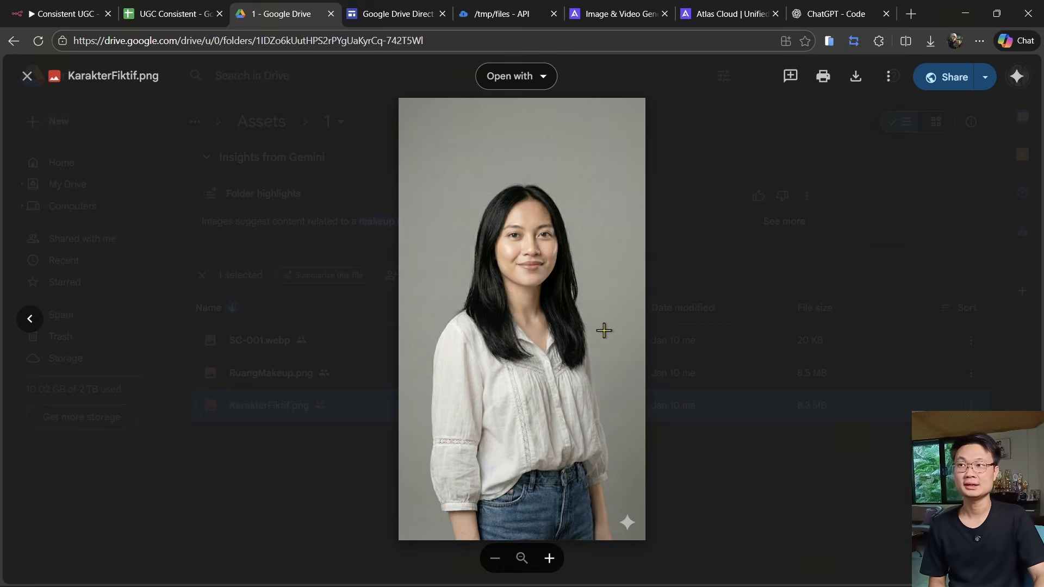
click(738, 351)
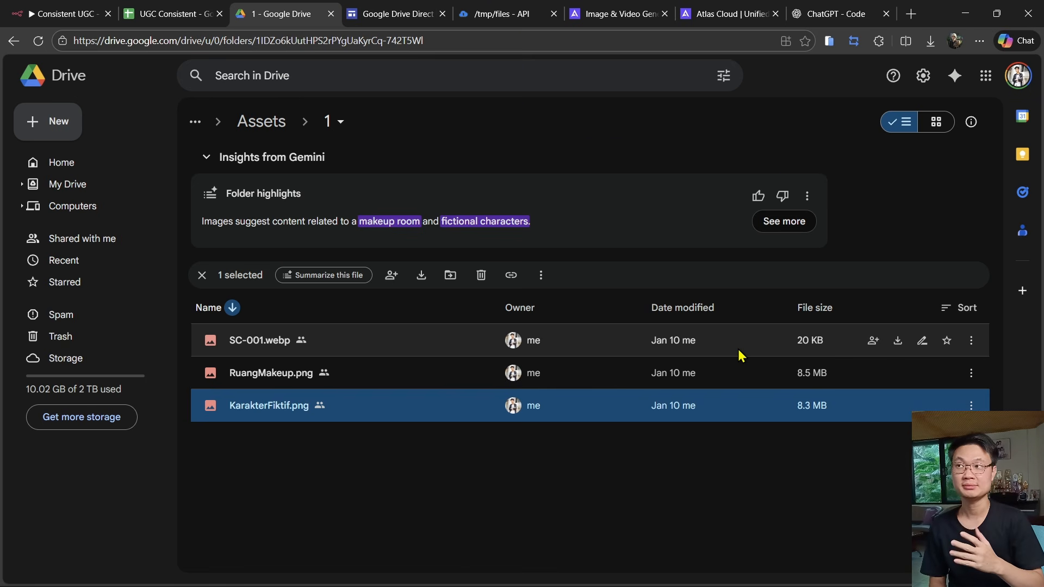
click(935, 44)
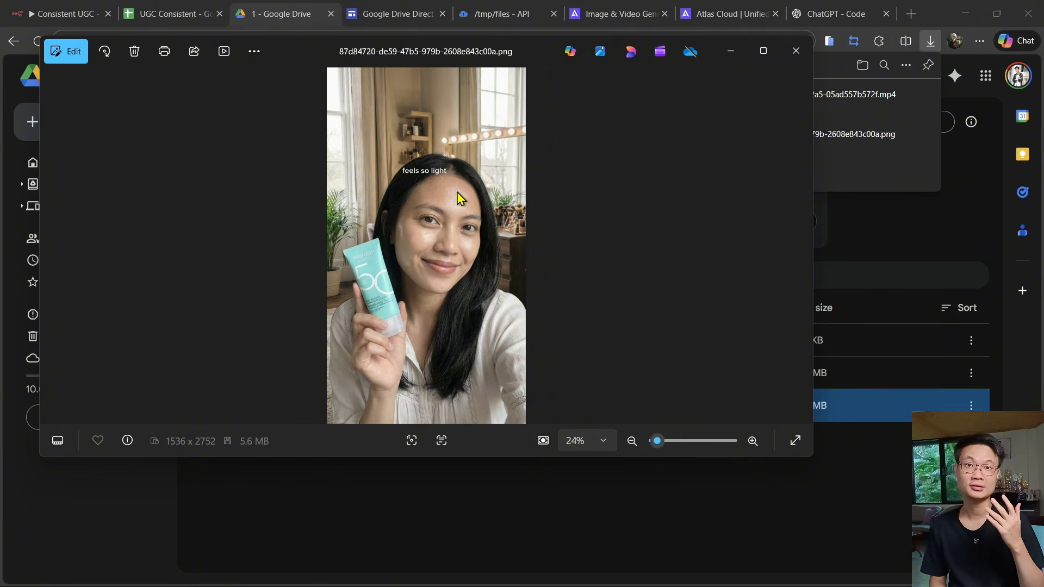
click(820, 107)
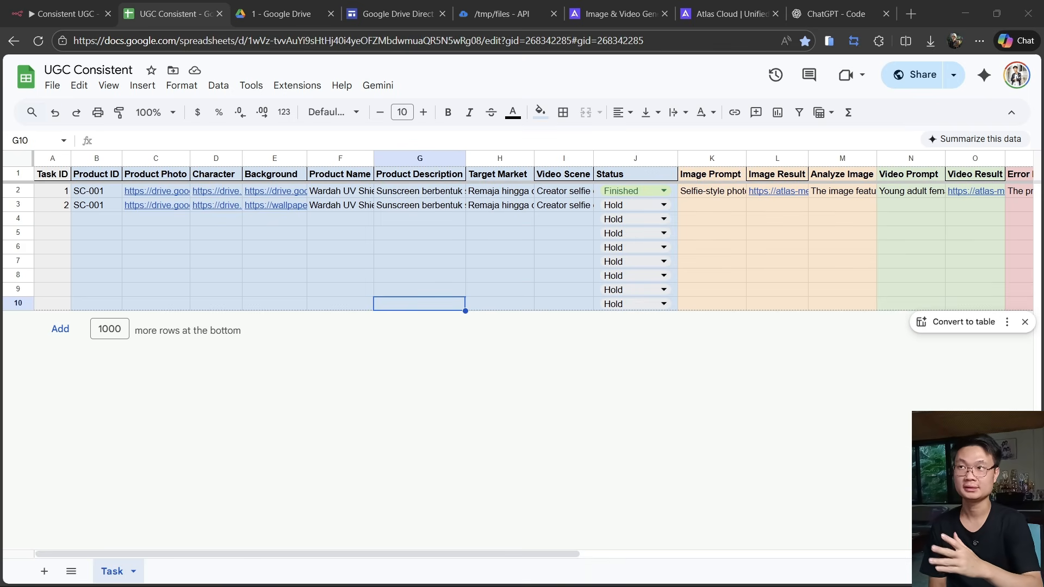
- Share the UGC Consistent spreadsheet with anyone with the link as Viewer and copy the link
click(52, 85)
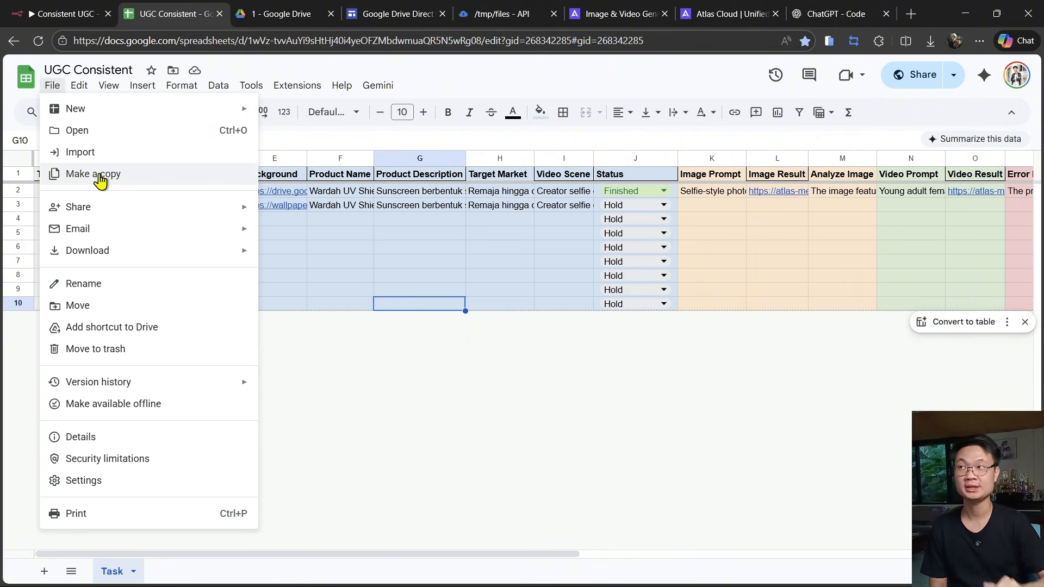
click(606, 360)
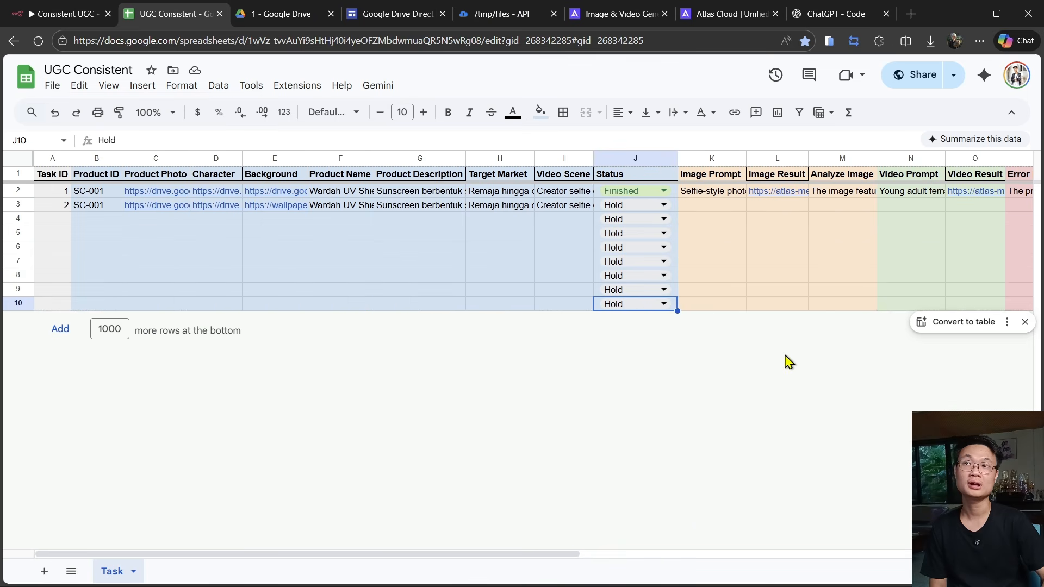
click(922, 76)
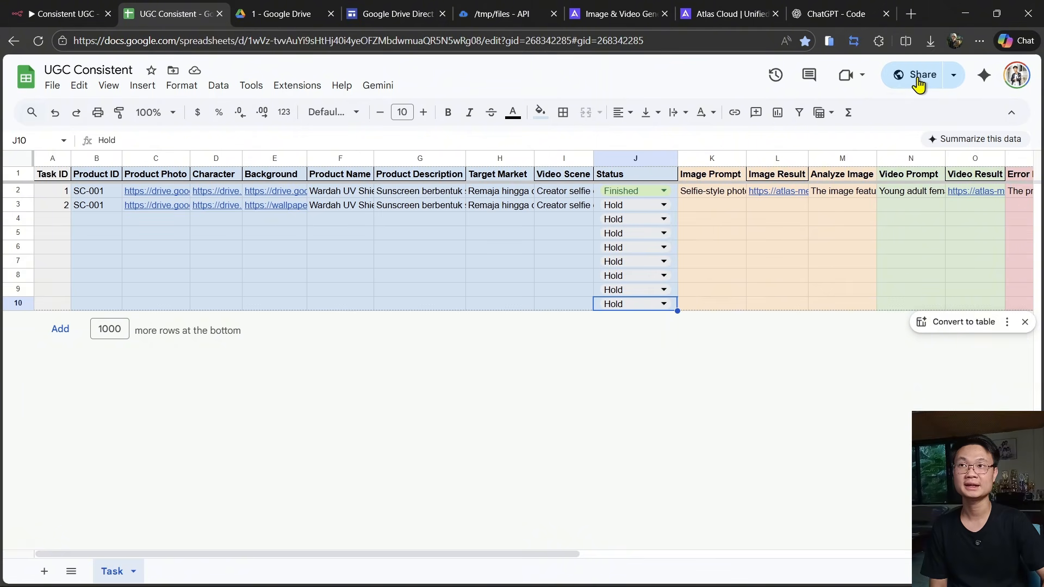
click(491, 383)
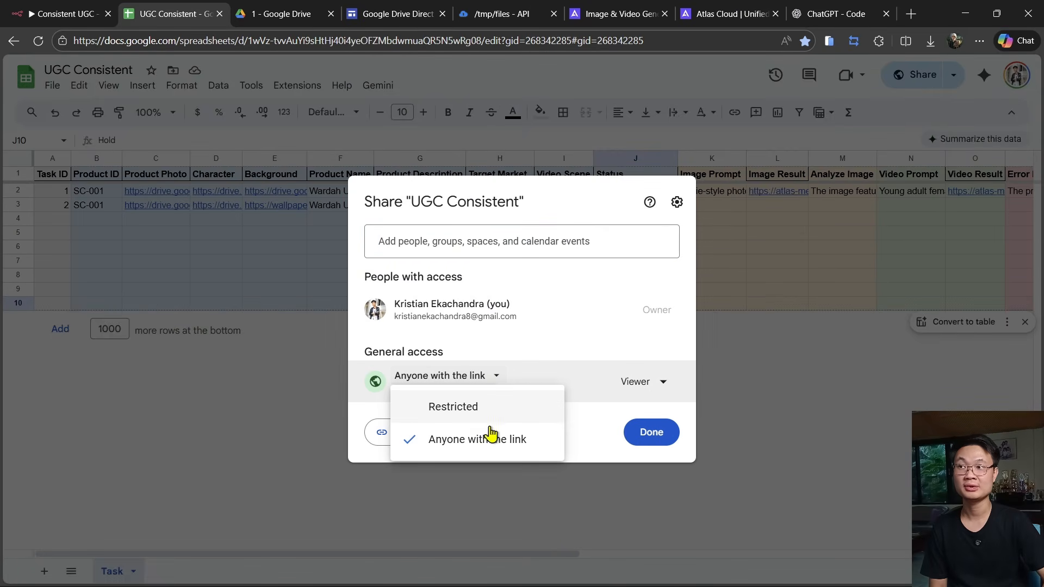
click(488, 437)
click(639, 385)
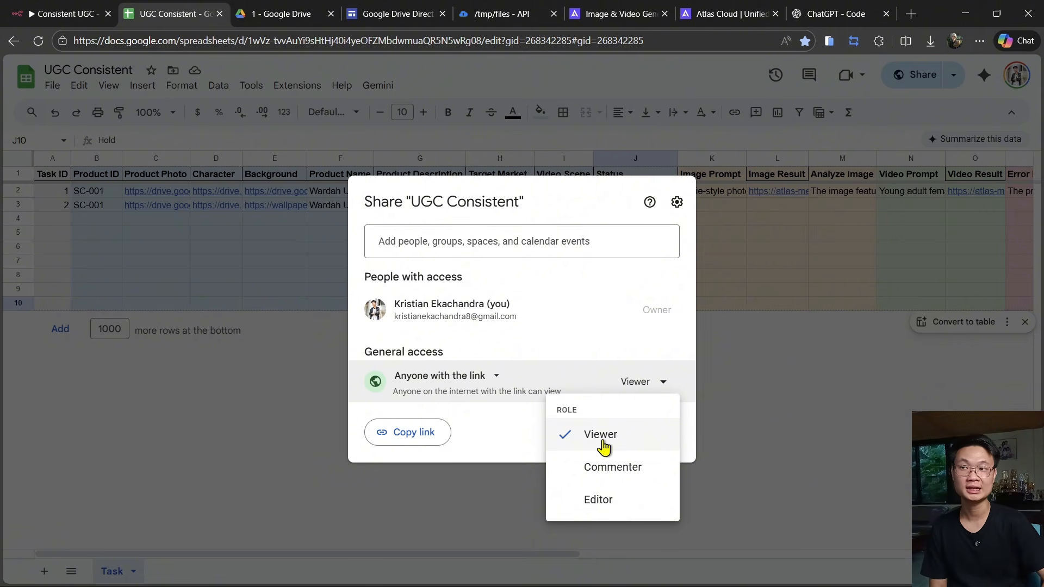
click(603, 446)
click(422, 444)
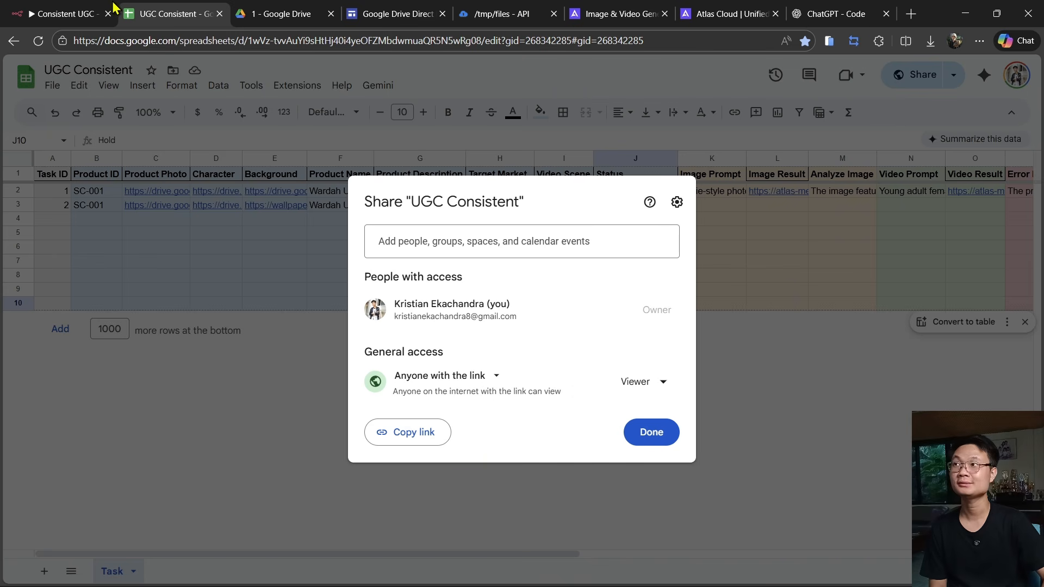
- Inspect the Get Ready Task node's document, sheet and filter settings in the workflow
click(60, 14)
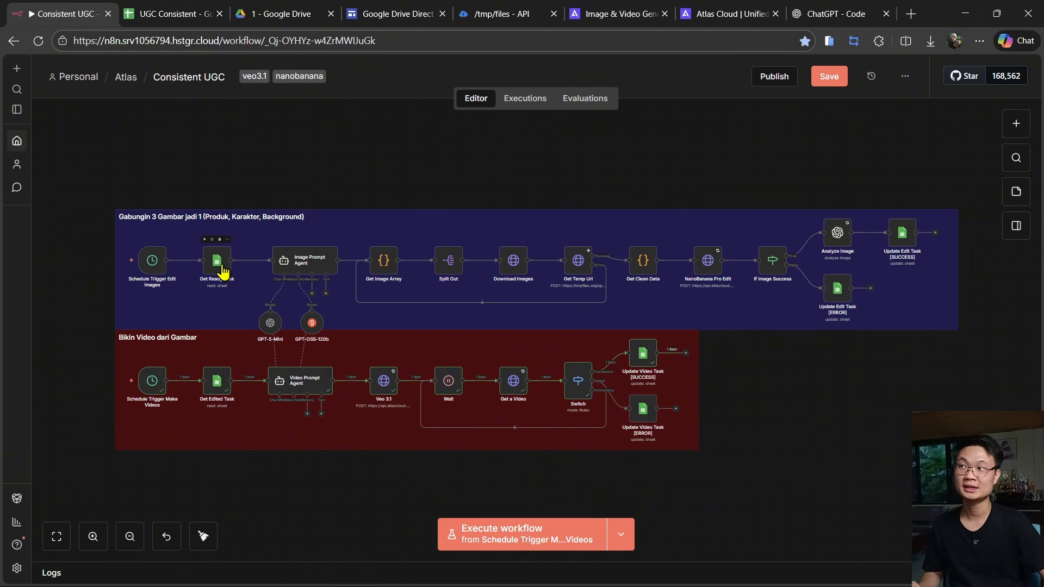
double_click(223, 270)
scroll(449, 337, down, 4)
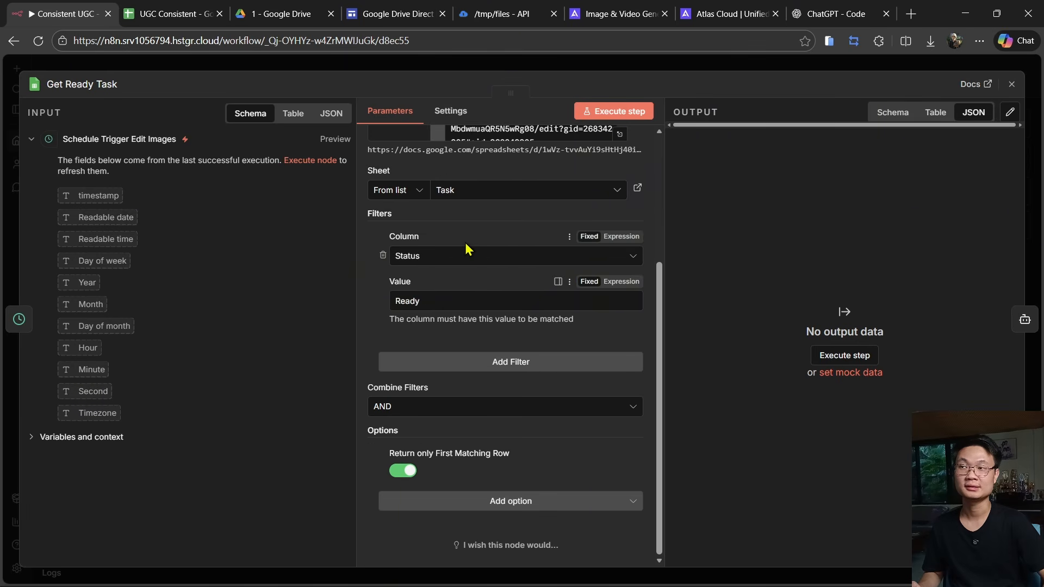
scroll(437, 260, up, 2)
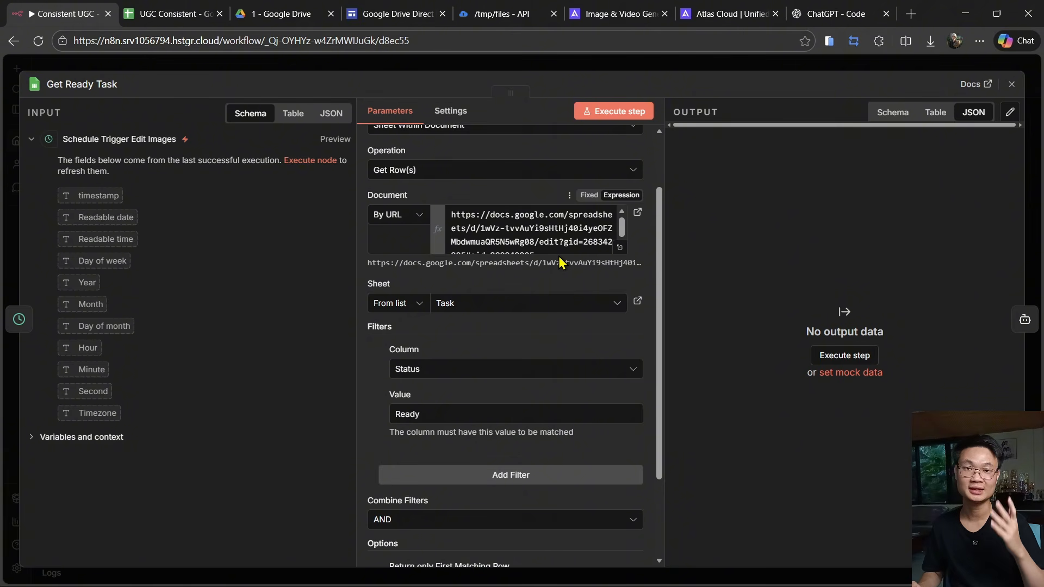
click(277, 70)
scroll(179, 288, up, 5)
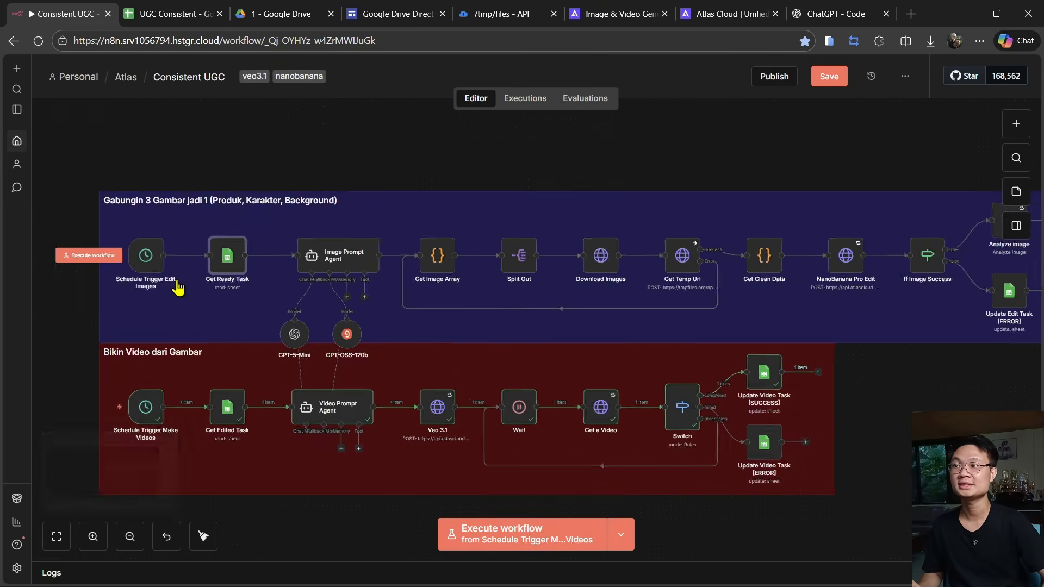
- Duplicate the Get Ready Task node and move the copy above the image group
right_click(255, 247)
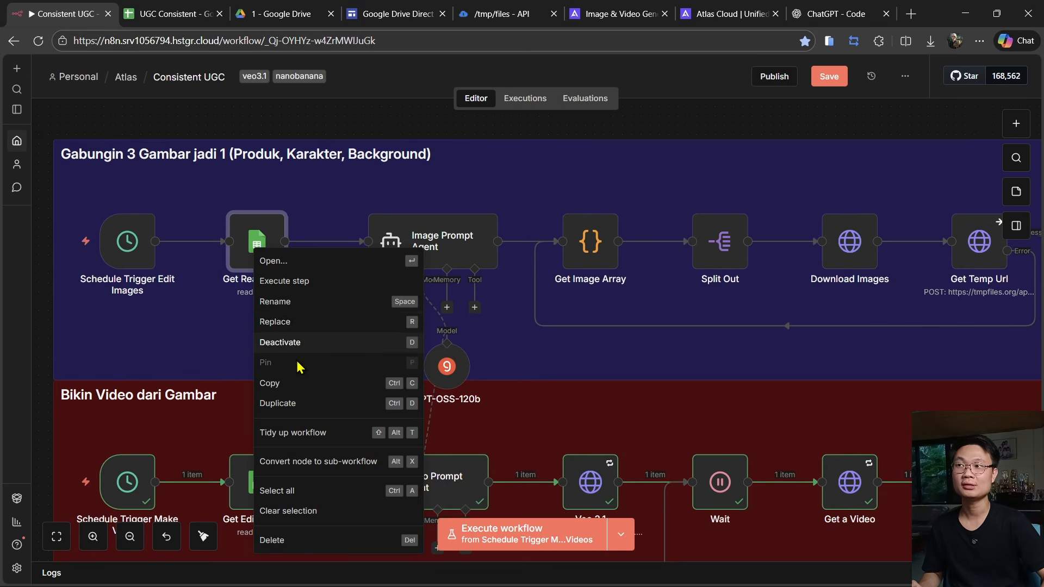
click(306, 411)
scroll(329, 226, up, 2)
drag(462, 449, 269, 186)
- Replace the Get Ready Task node's document URL with the copied sharing link and select the Task sheet
double_click(261, 362)
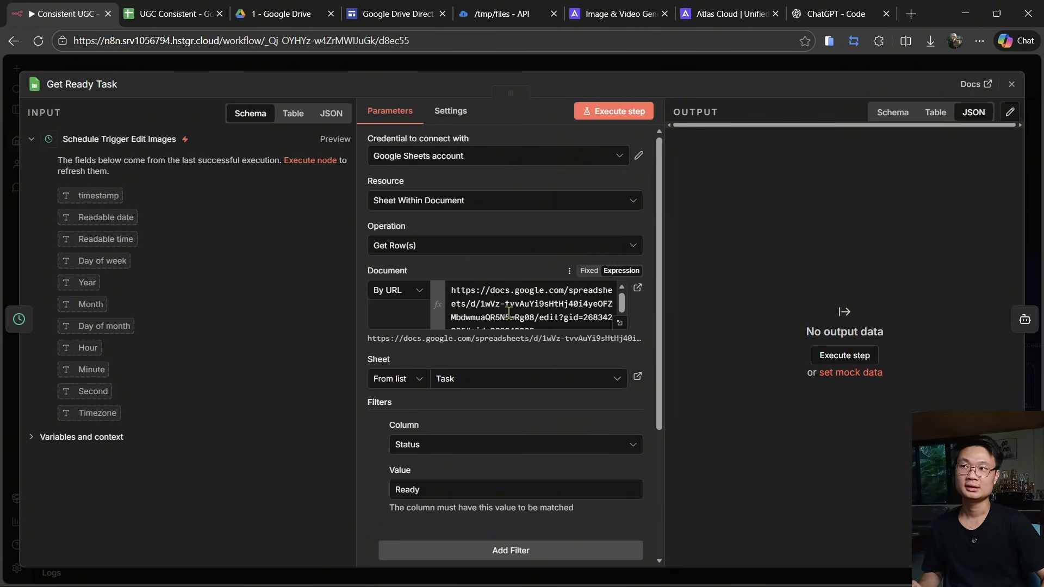
click(575, 325)
key(ctrl+a)
key(ctrl+v)
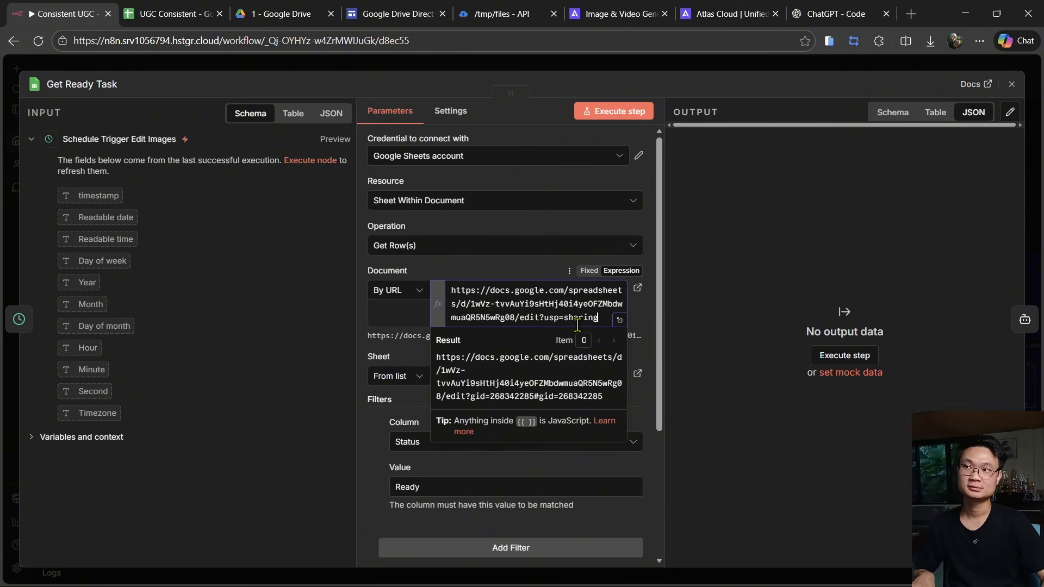
click(466, 381)
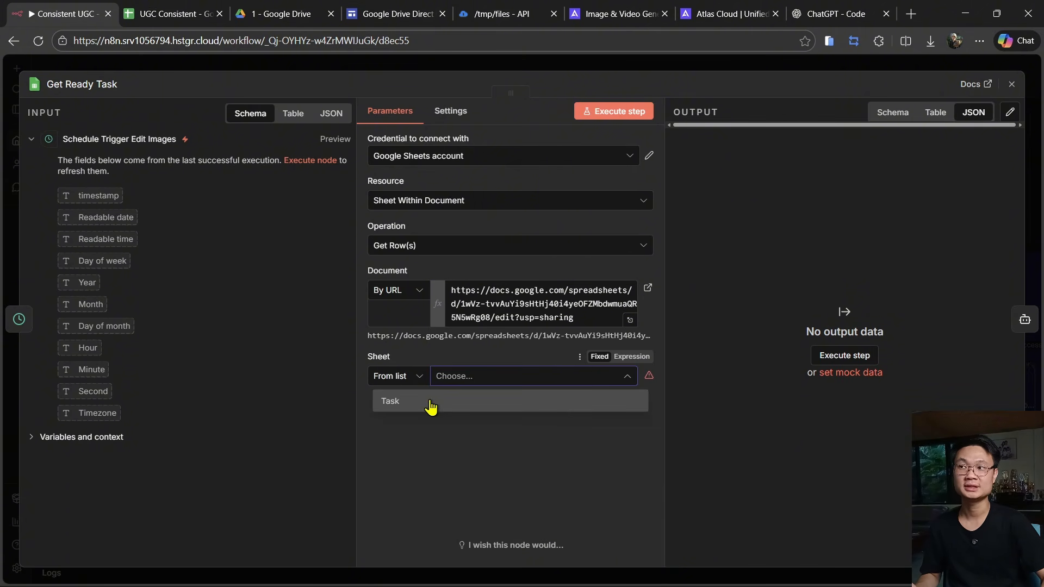
click(418, 405)
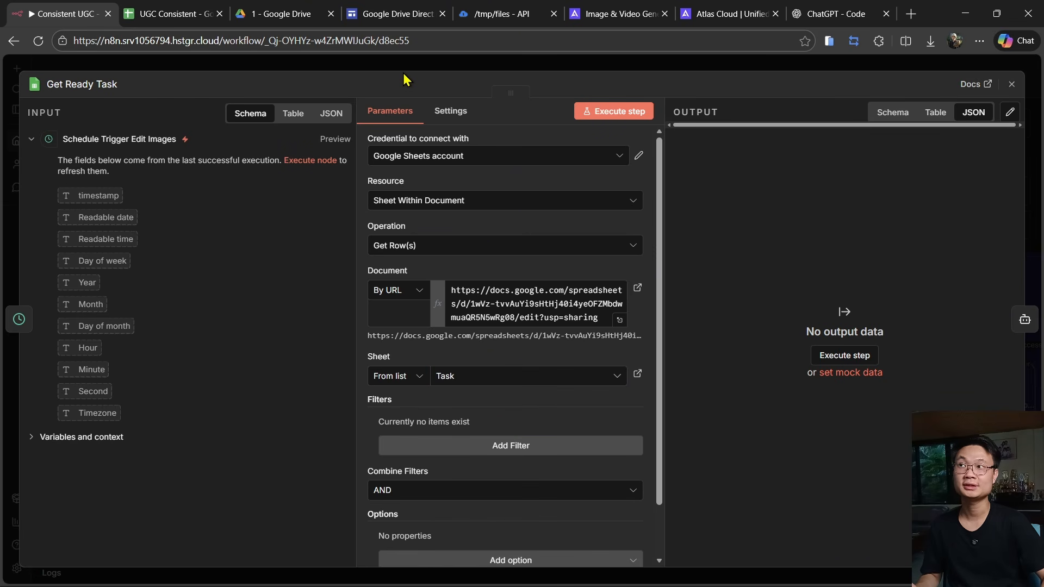
- Inspect the filter settings of the duplicated Get Ready Task1 node
click(365, 68)
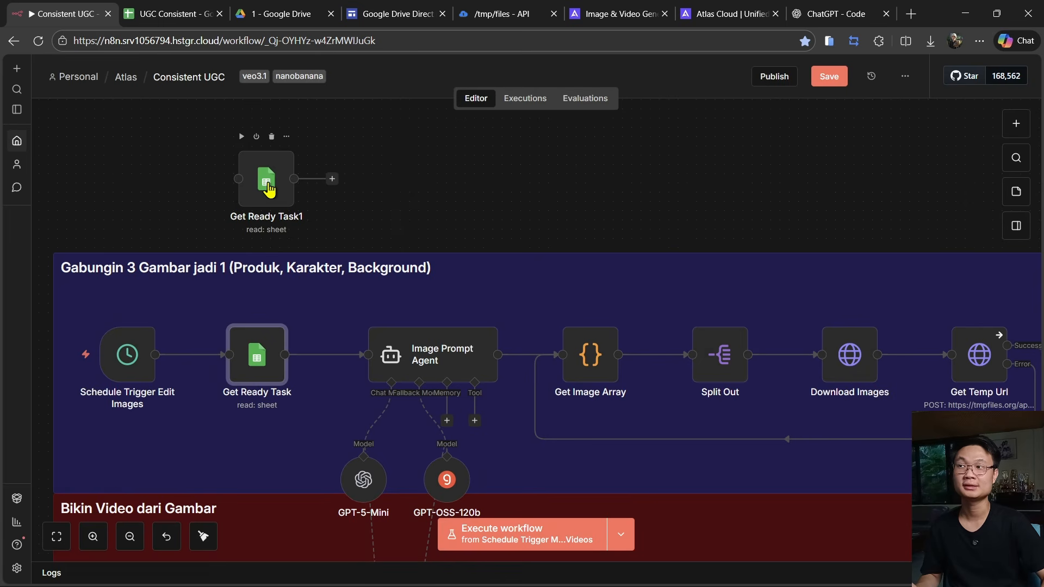
double_click(250, 163)
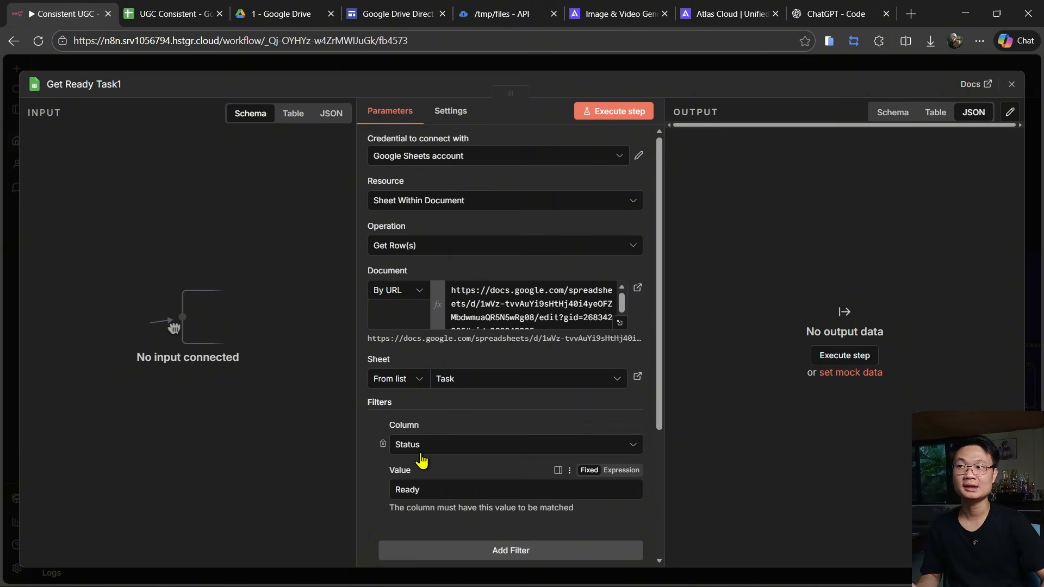
click(305, 68)
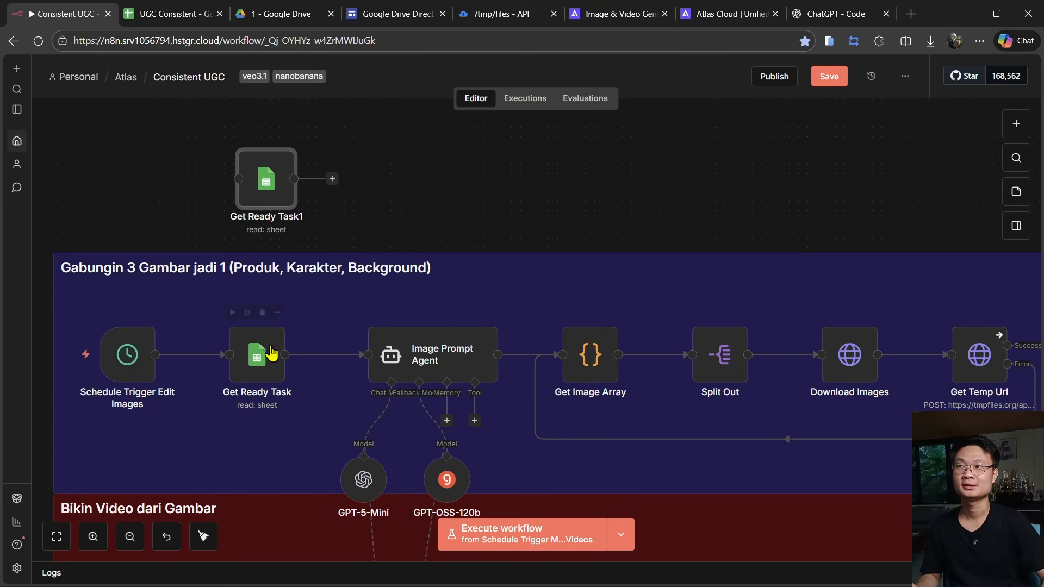
- Add a filter to the Get Ready Task node matching the Status column to Ready
double_click(267, 367)
scroll(479, 423, down, 1)
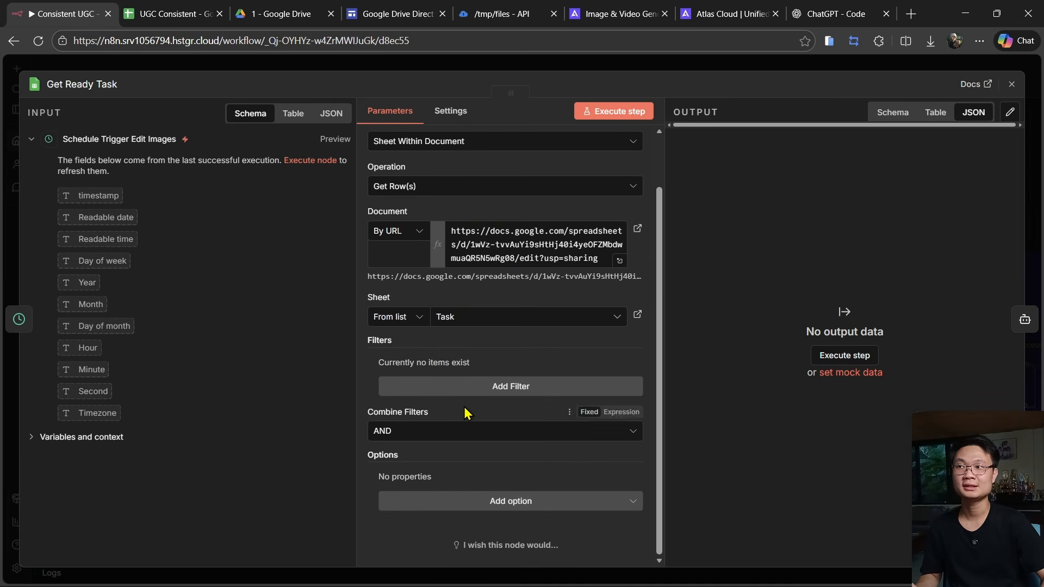
click(478, 387)
click(444, 388)
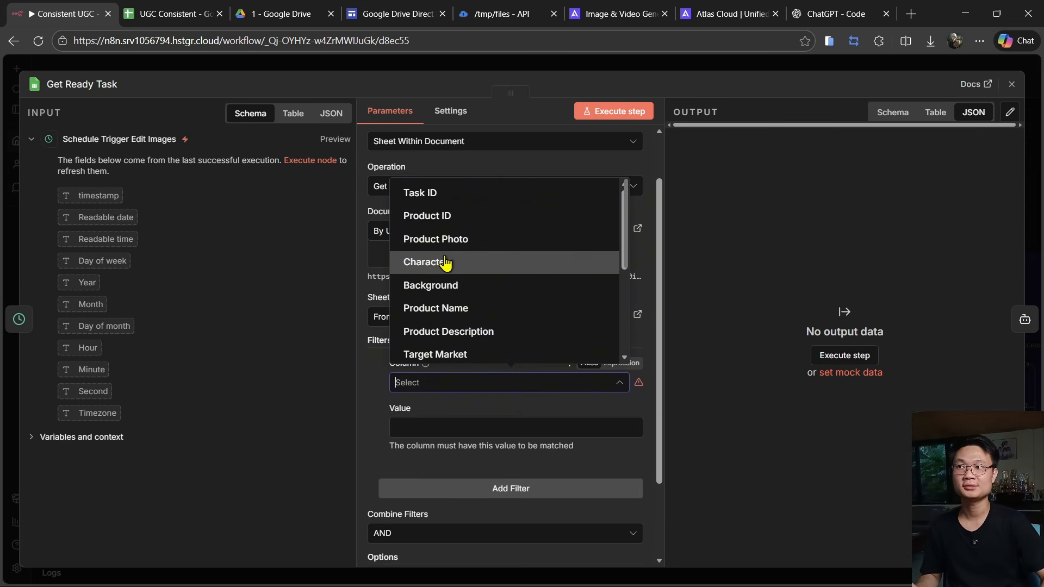
scroll(456, 283, down, 3)
click(435, 211)
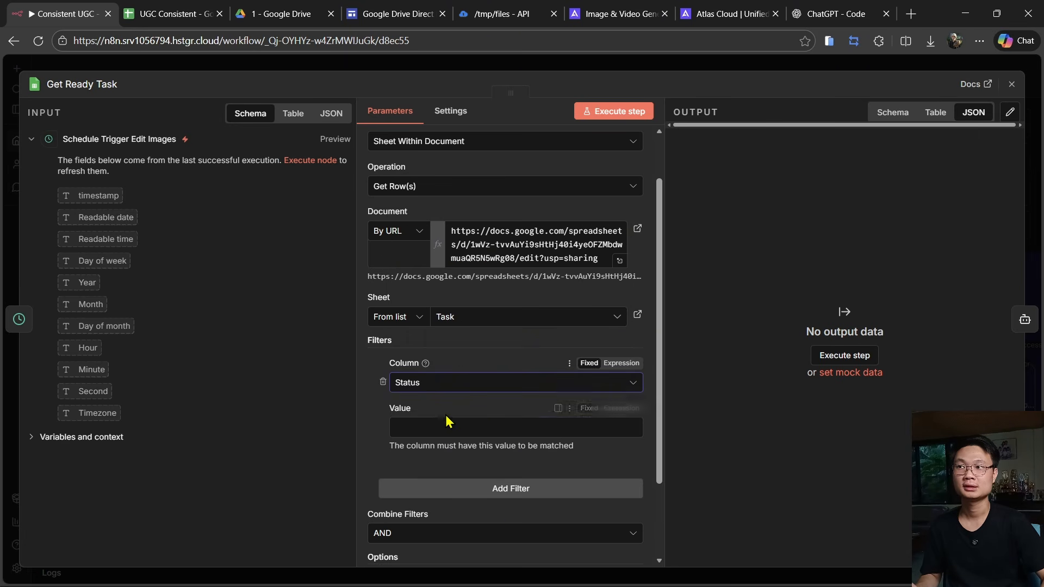
click(442, 422)
text(Ready)
- Add and enable the Return only First Matching Row option, then close the node
scroll(442, 419, down, 2)
click(462, 501)
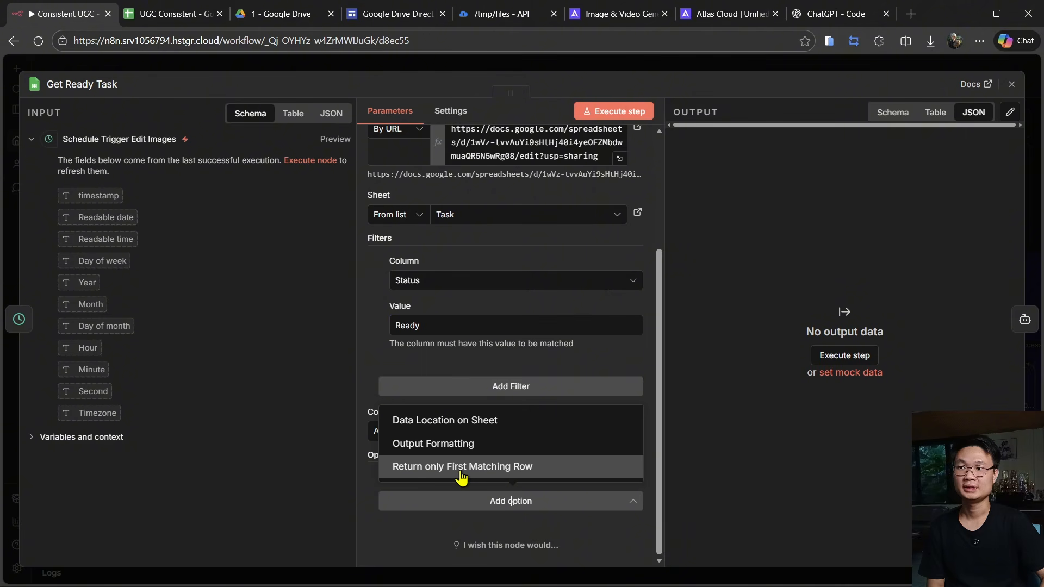
click(461, 466)
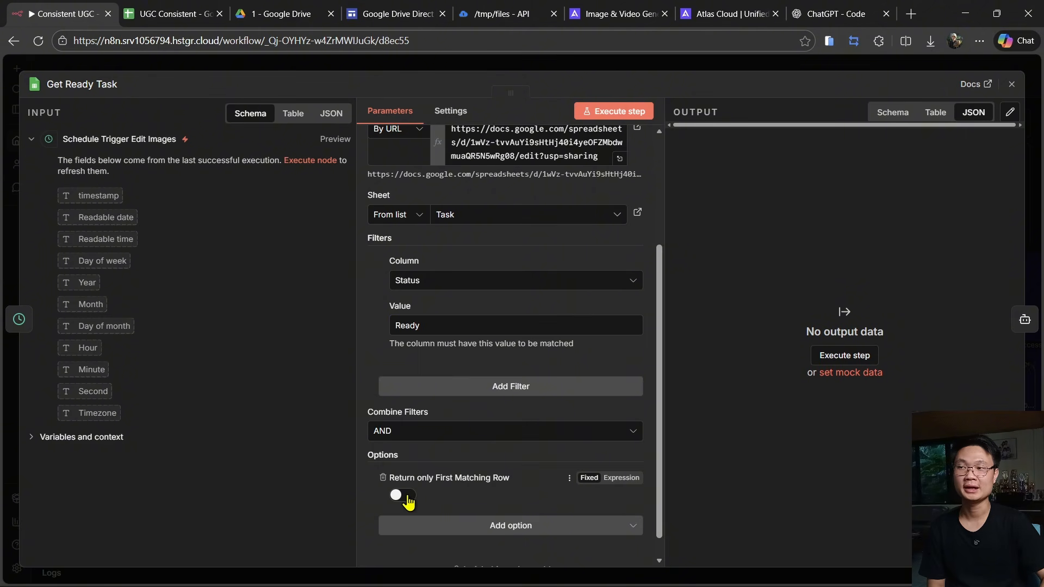
click(405, 496)
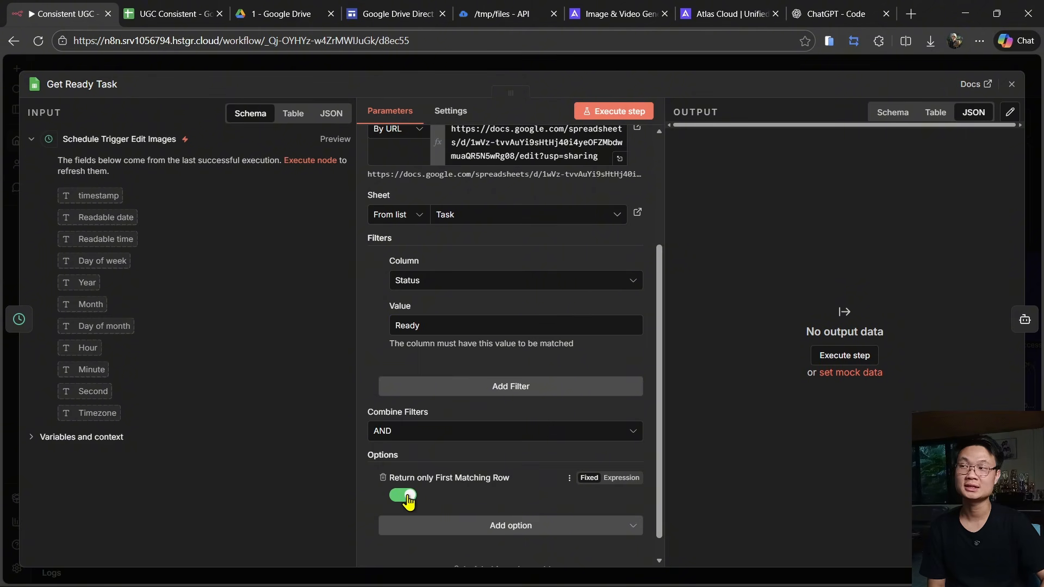
key(Escape)
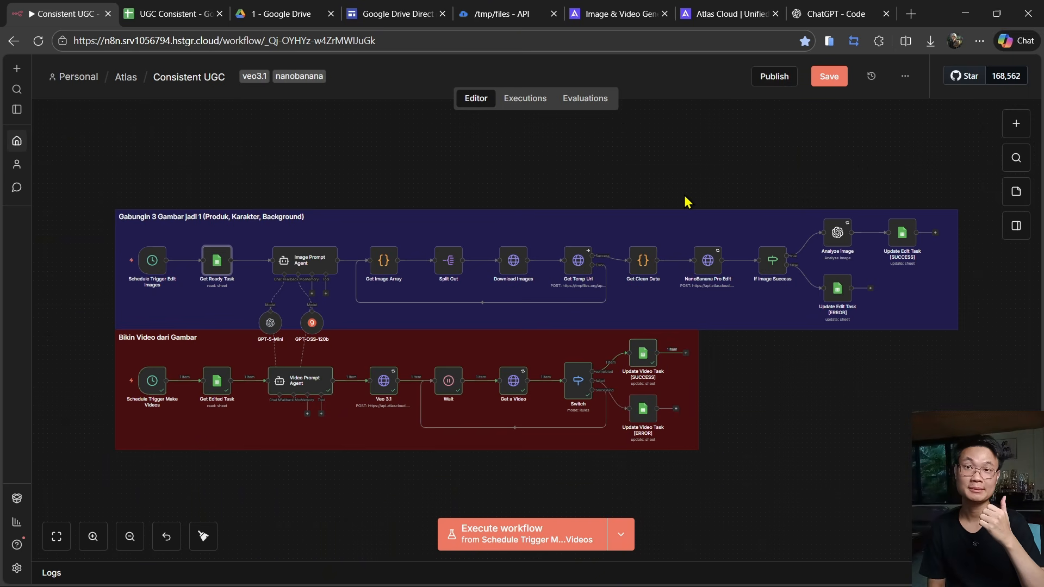
- Enter SC-001 as the Product ID in row 4 of the spreadsheet
key(ctrl+Tab)
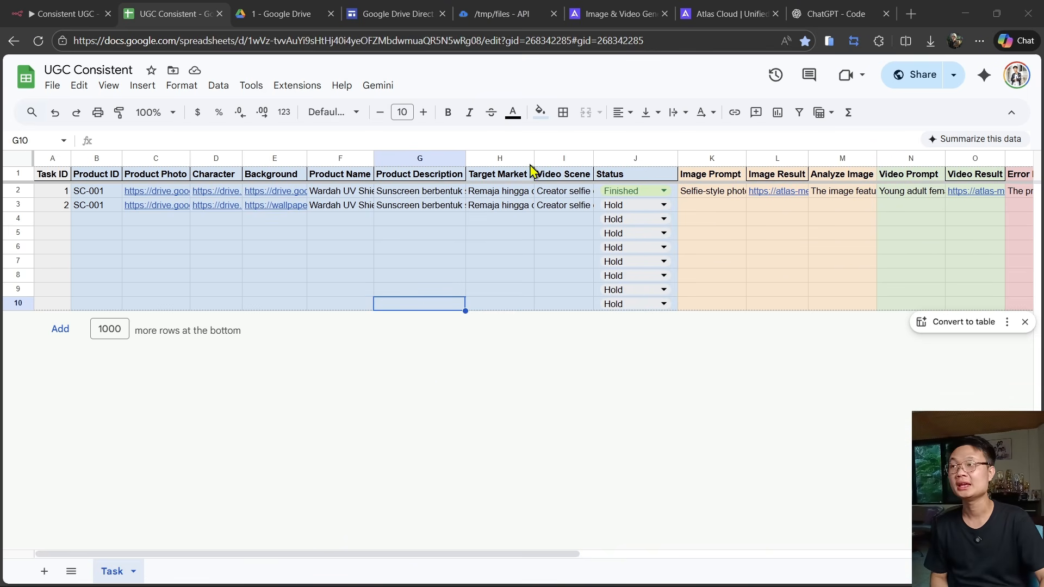
mouse_move(176, 192)
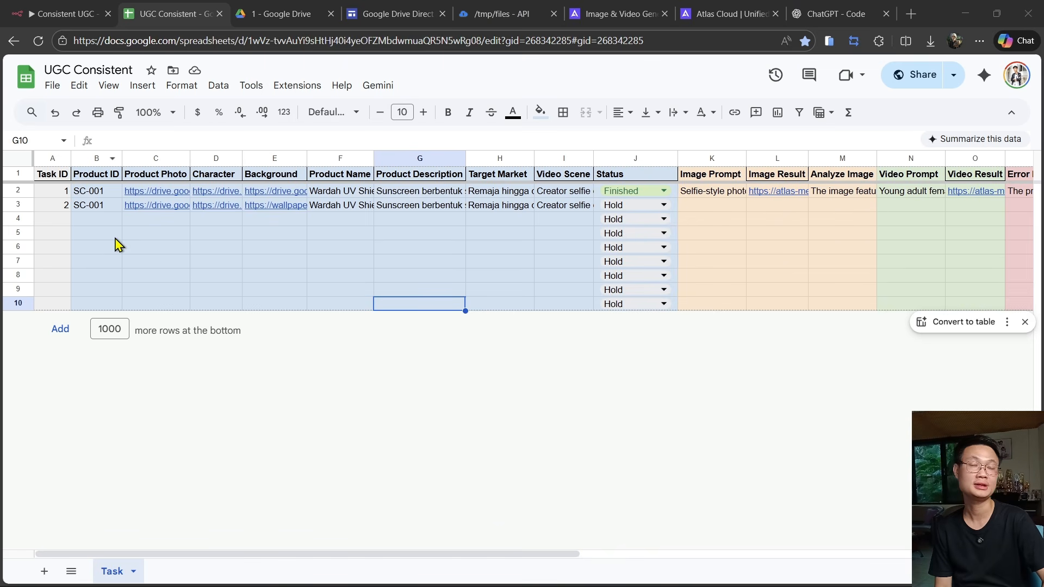
click(104, 221)
text(SC-001)
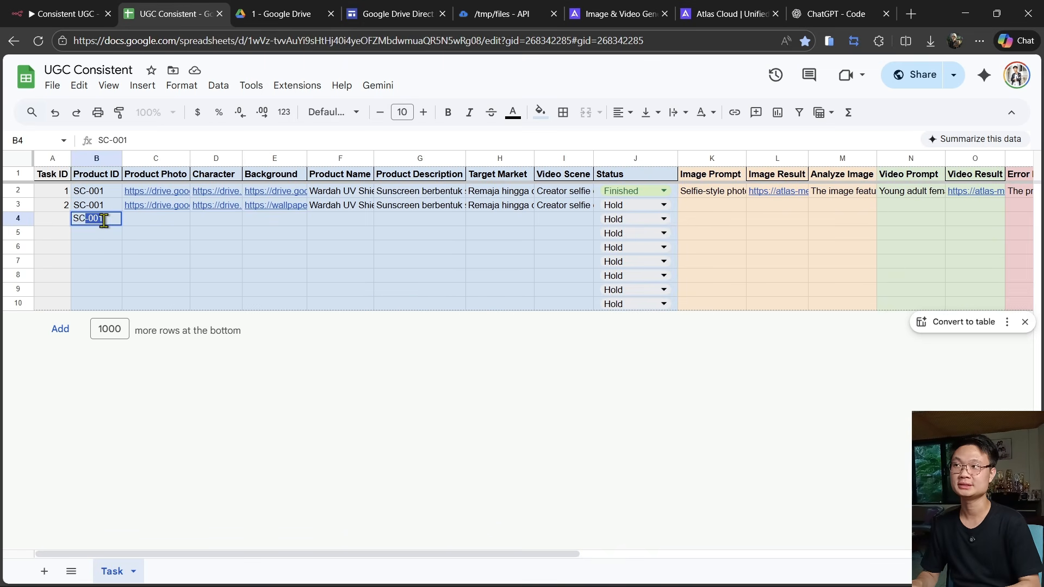
key(Tab)
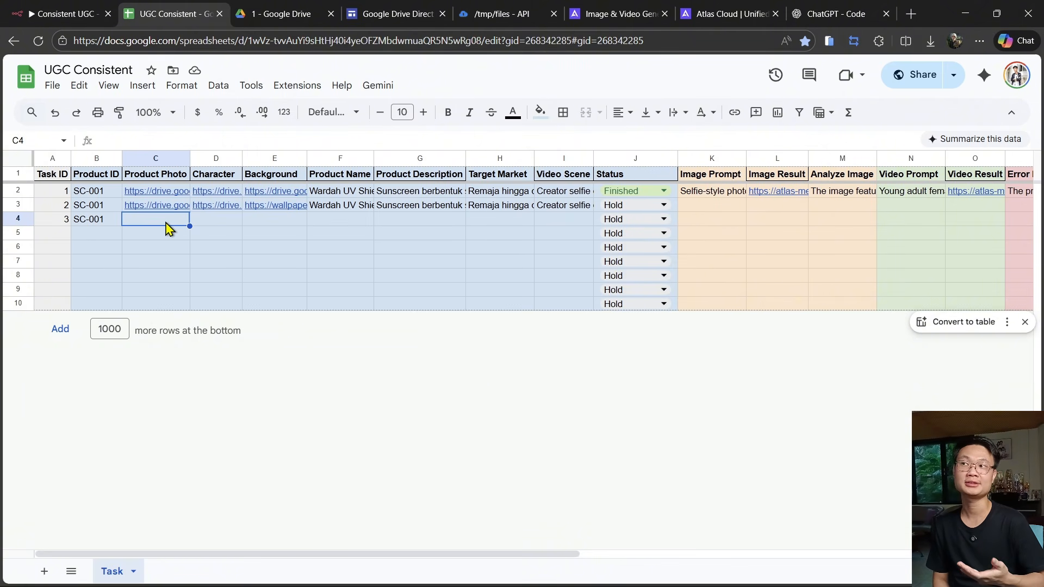
click(355, 223)
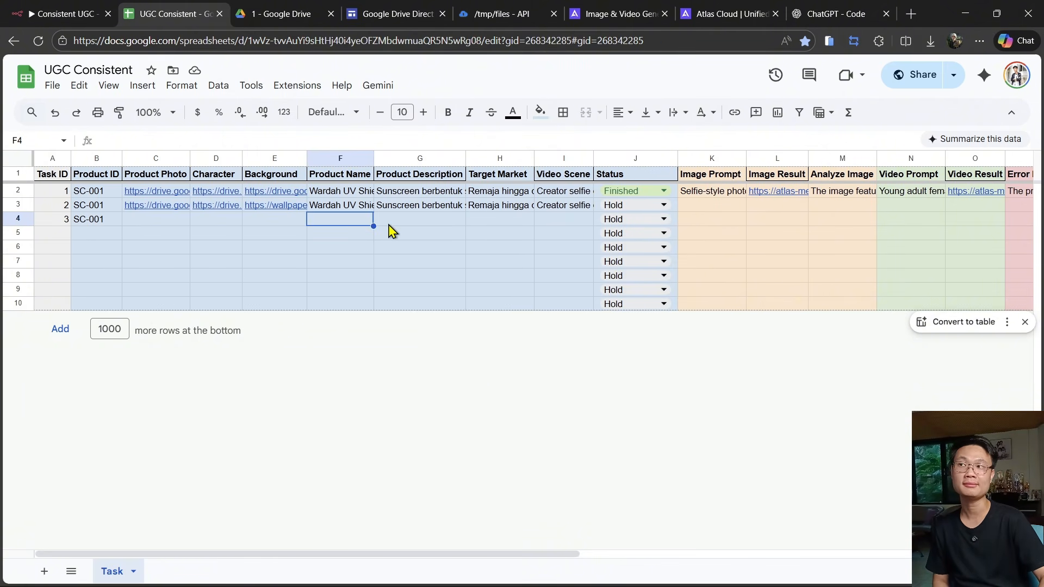
click(435, 224)
click(501, 222)
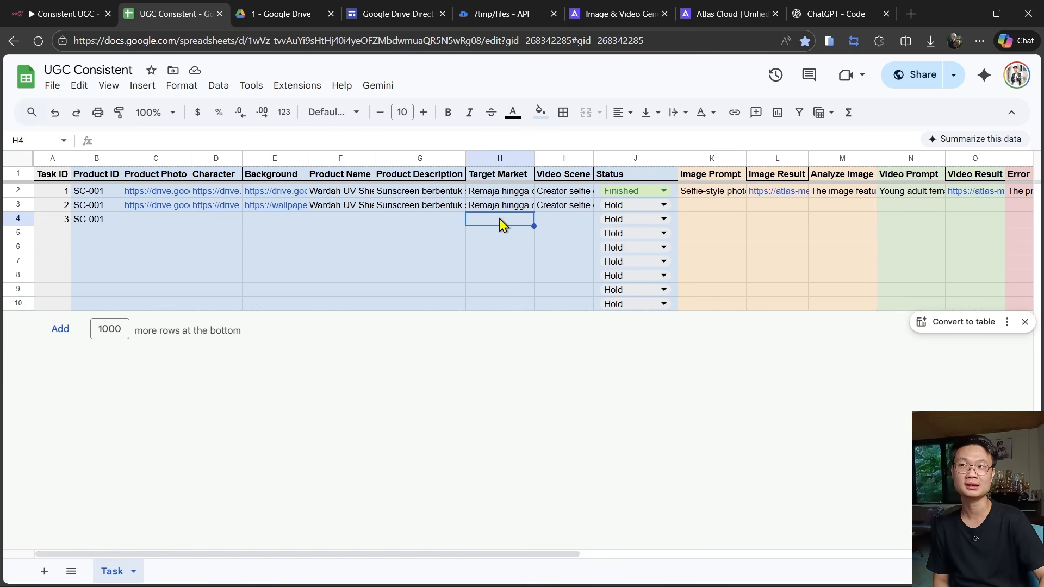
- Share KarakterFiktif.png in Drive with anyone who has the link as Viewer, and copy its link
click(560, 222)
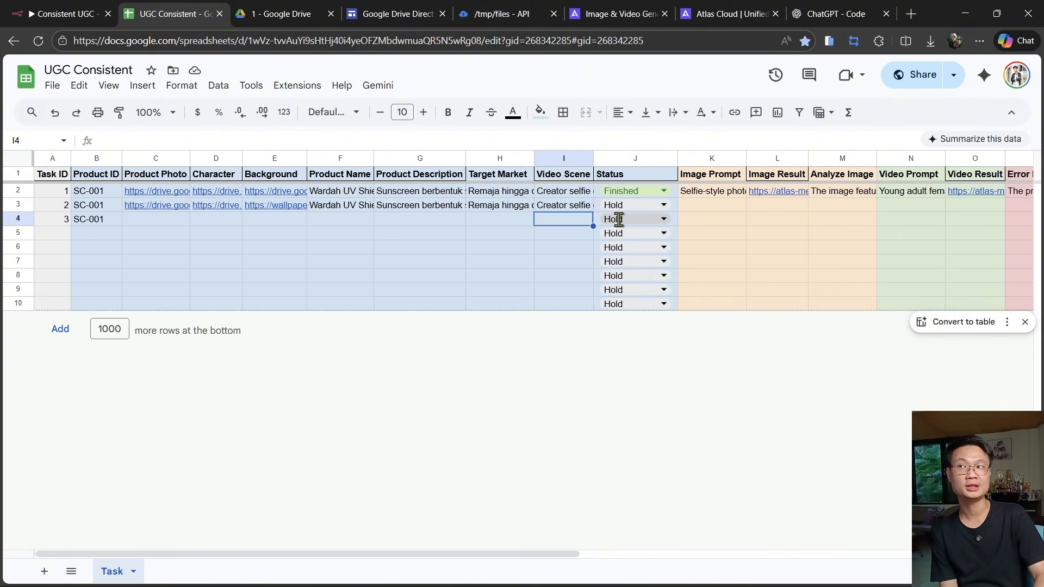
click(619, 219)
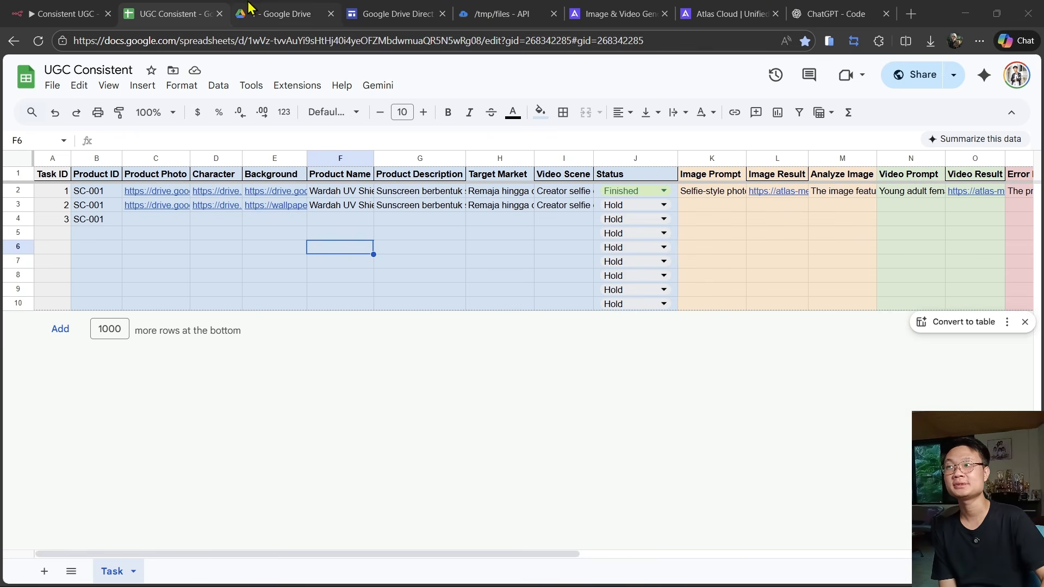
click(272, 13)
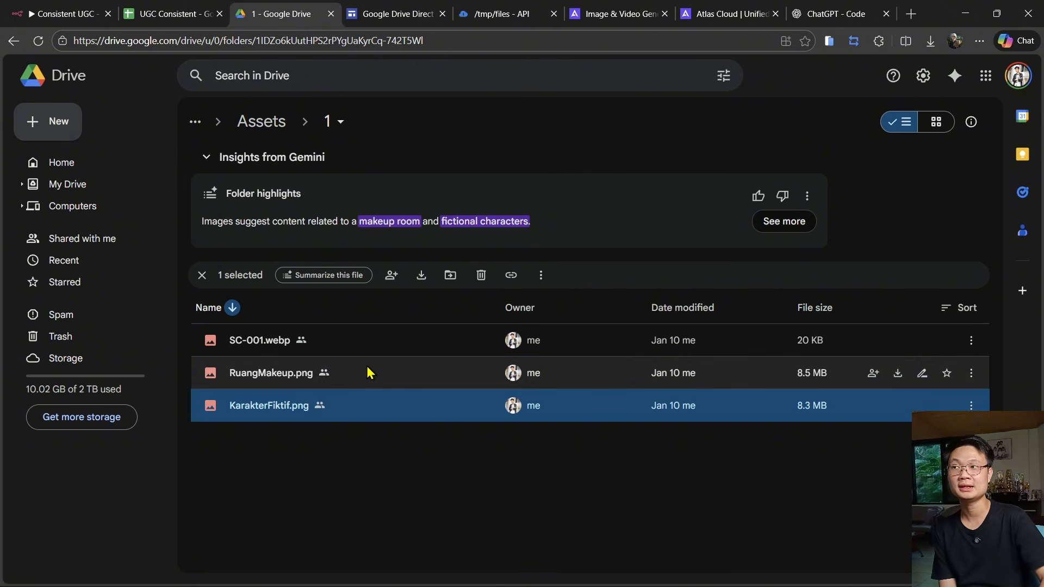
right_click(354, 414)
mouse_move(402, 322)
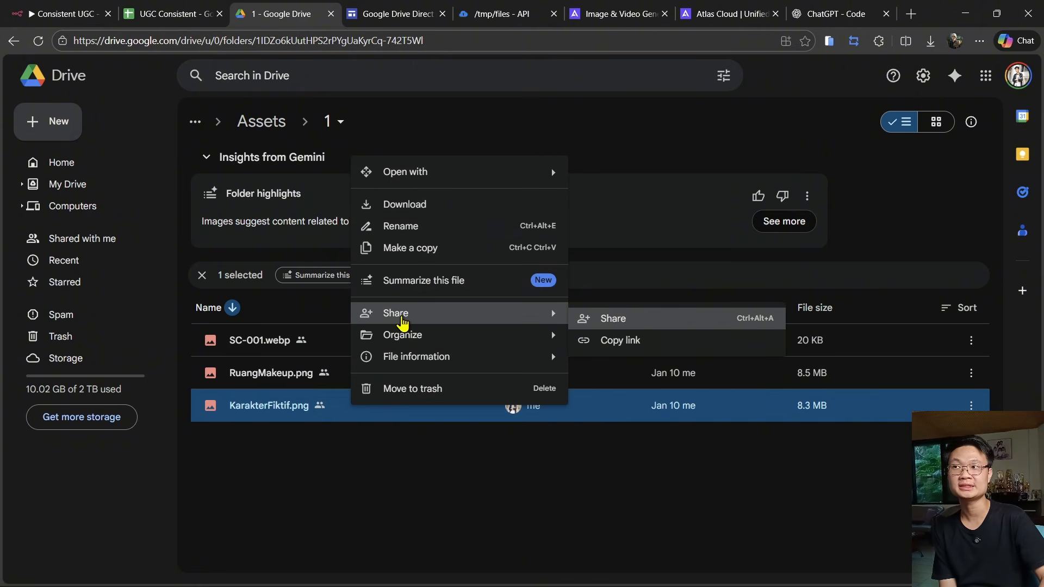
click(620, 320)
click(442, 352)
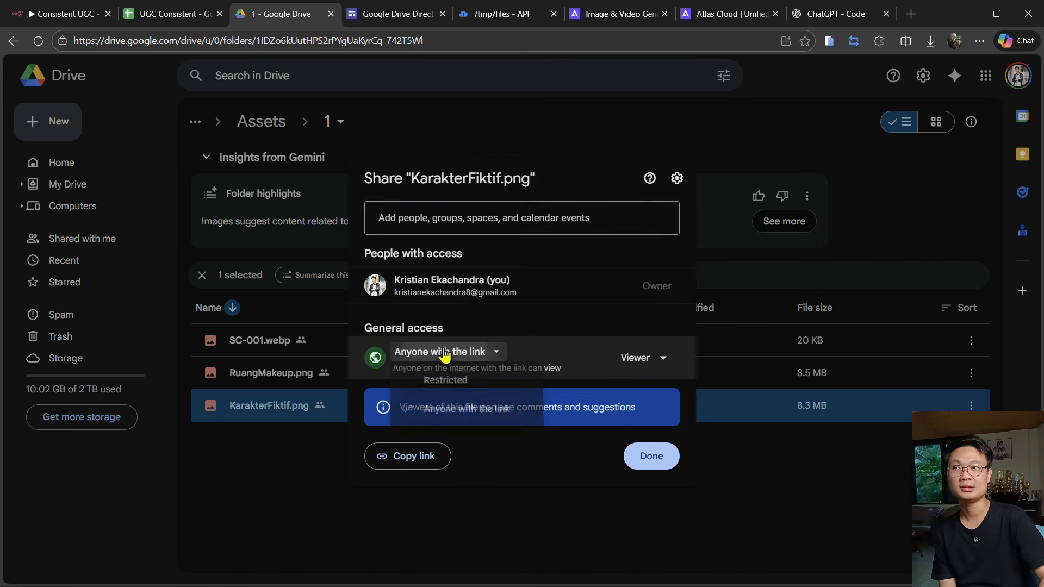
click(487, 416)
click(663, 358)
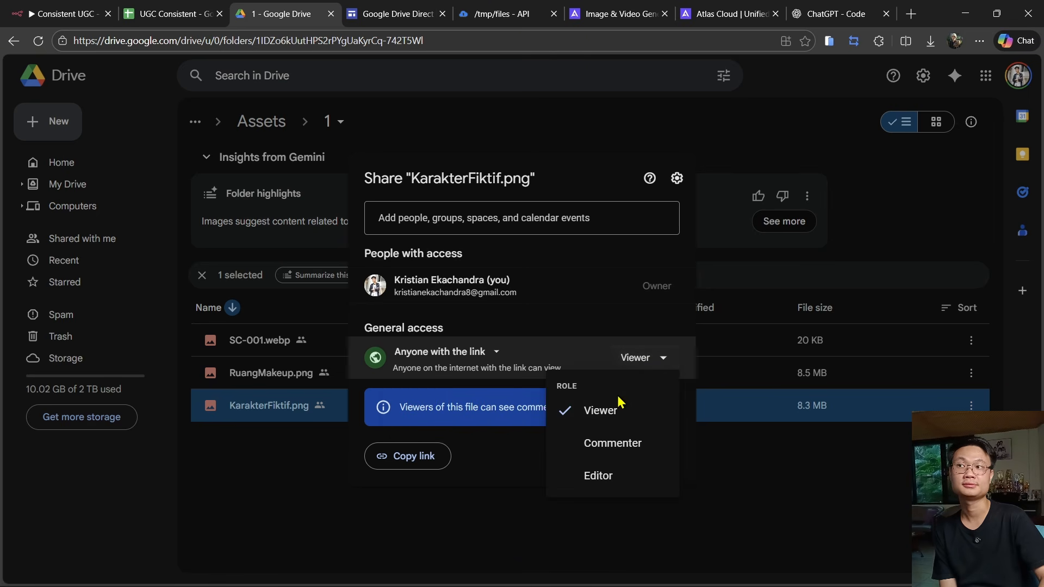
click(617, 405)
click(415, 456)
click(652, 456)
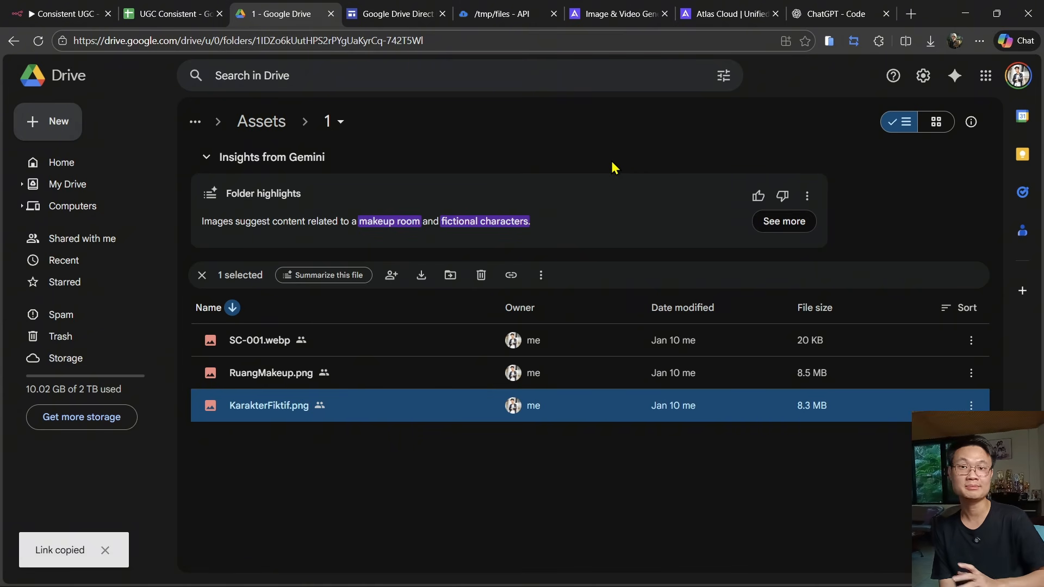
- Convert the copied sharing link into a direct download link with the Google Drive Direct Link Generator and copy it
key(ctrl+Tab)
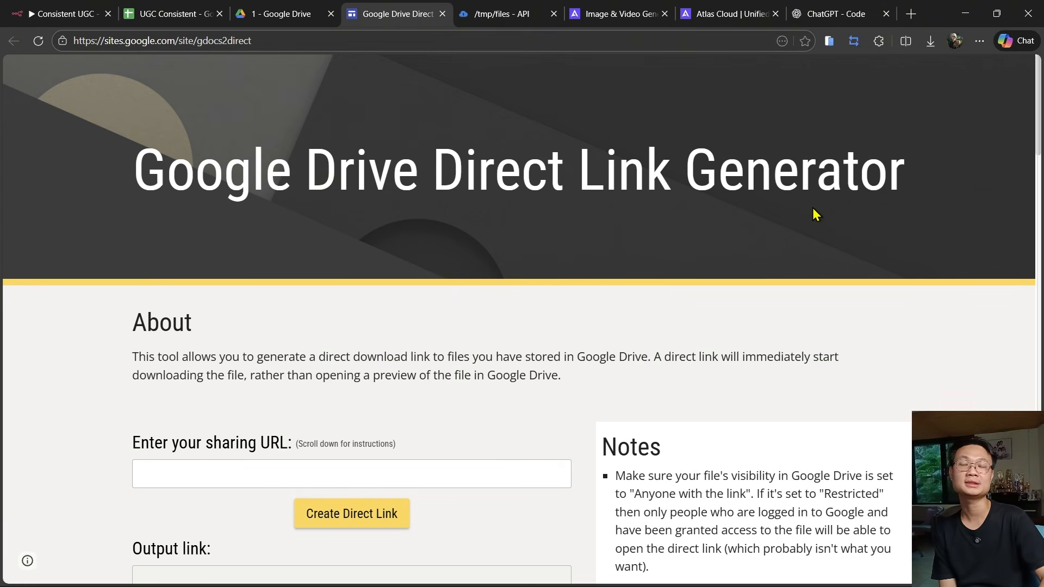
scroll(812, 208, down, 2)
click(250, 366)
key(ctrl+v)
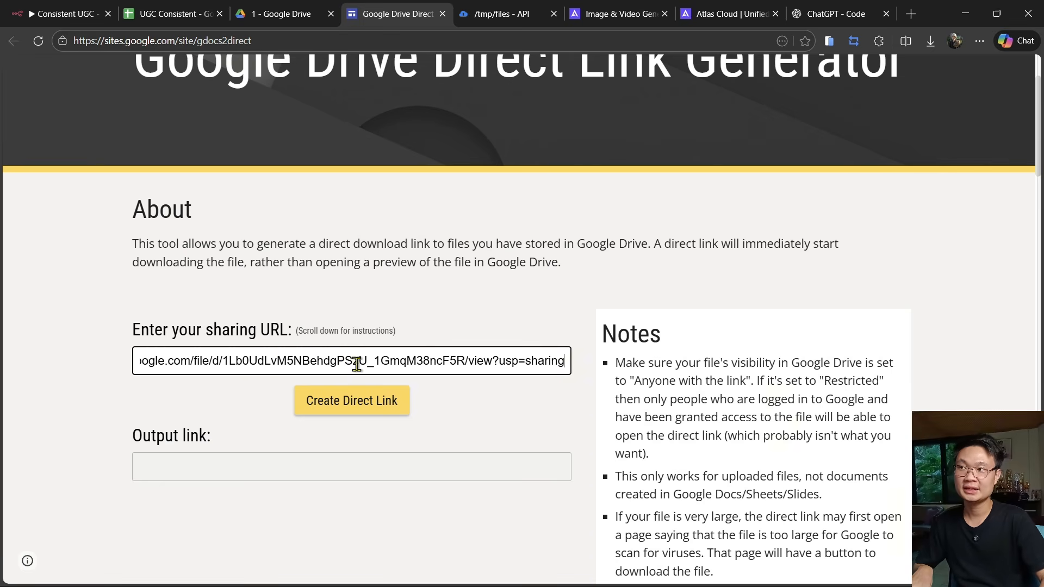
click(380, 399)
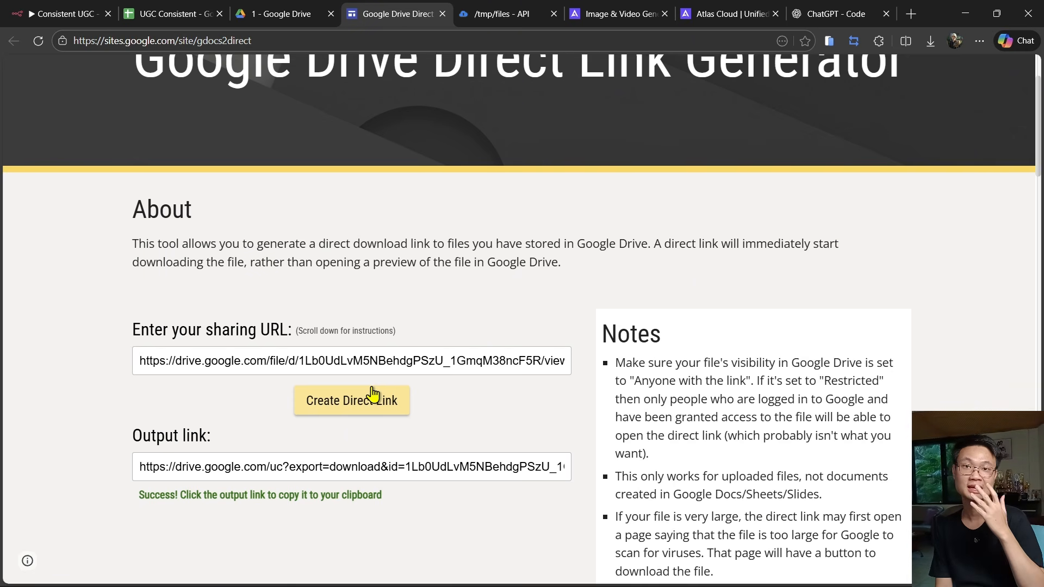
click(373, 466)
- Paste the direct download link into the Product Photo cell of row 4
key(ctrl+2)
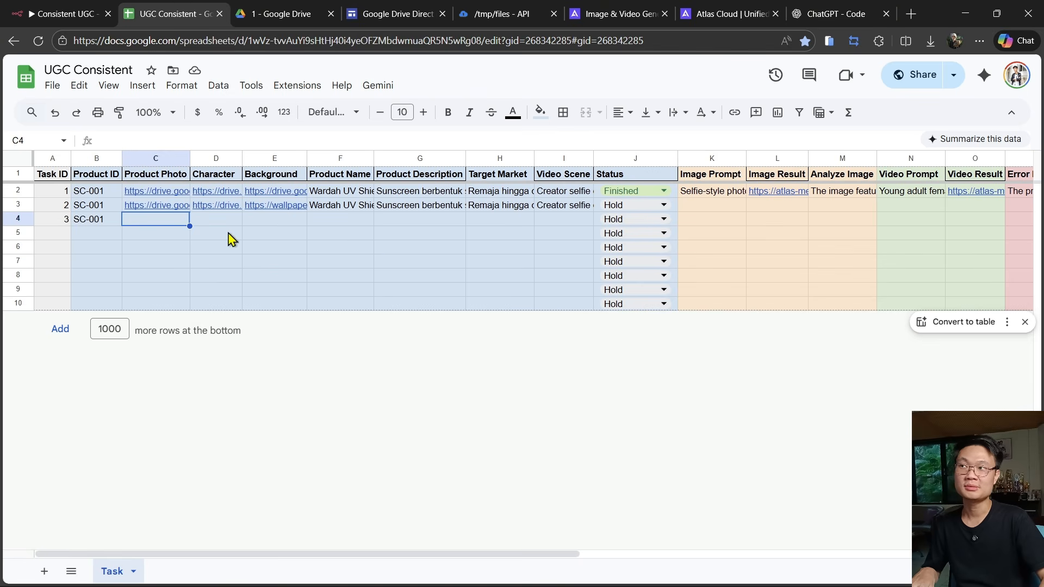
key(ctrl+v)
click(430, 304)
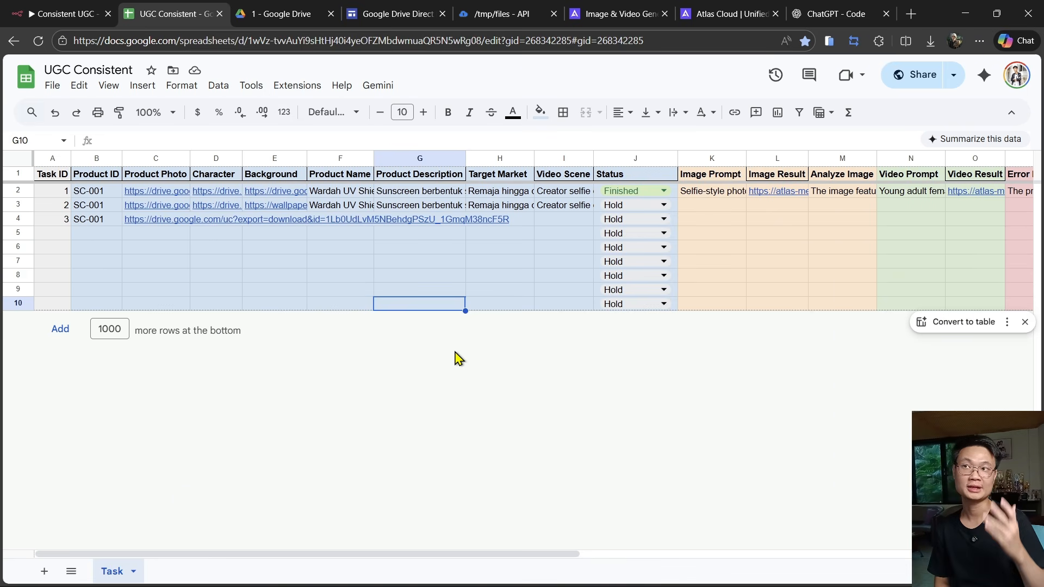
- Open the direct download link in a new browser tab to test that the file downloads
click(911, 14)
key(ctrl+v)
key(Return)
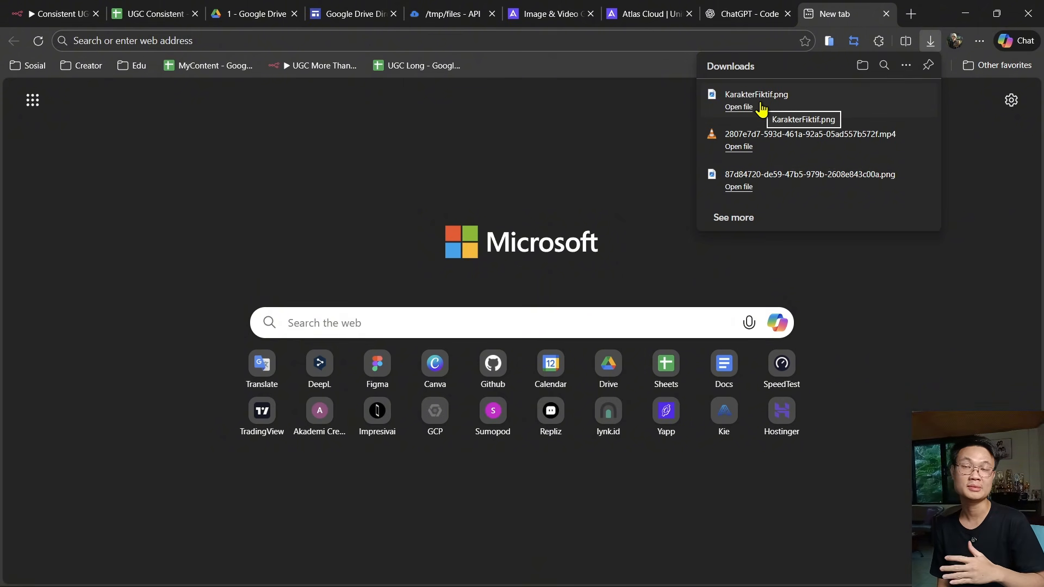
click(41, 7)
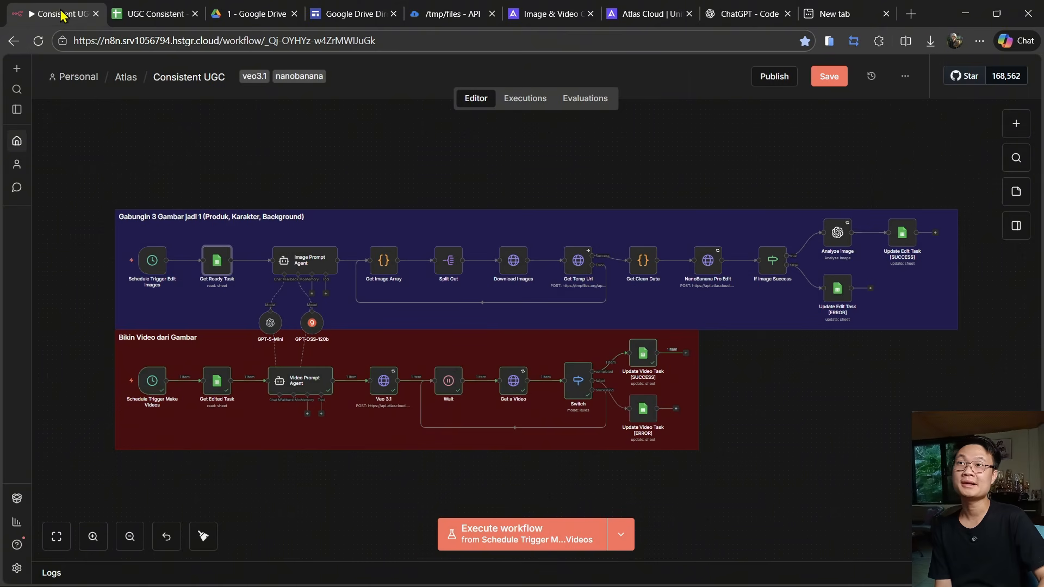
- Copy the image address of the bear sketch from the Google Images results
click(826, 14)
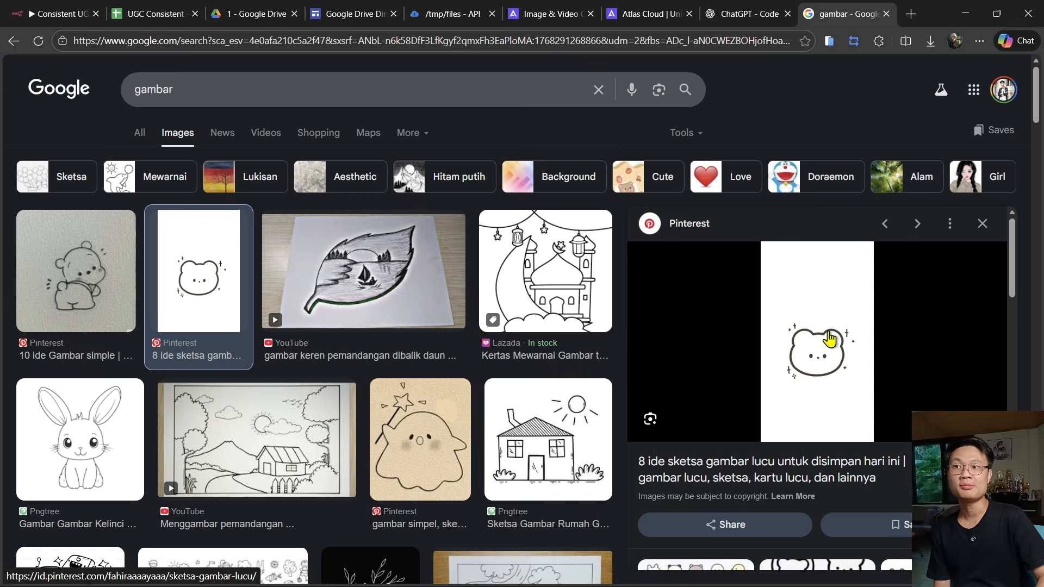
right_click(831, 348)
click(907, 451)
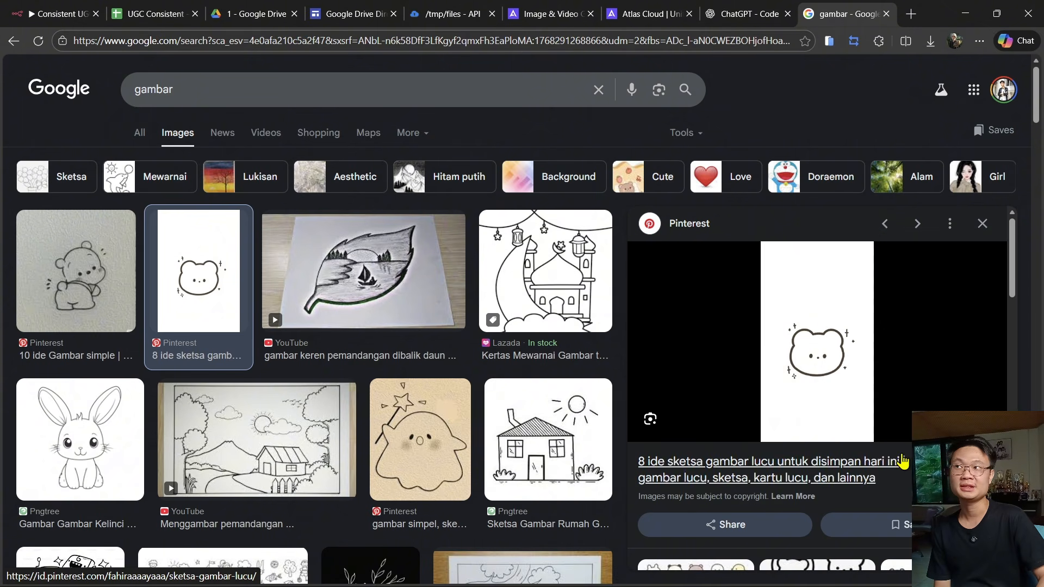
- Paste the bear image address into the Character cell of row 4
click(163, 14)
click(232, 221)
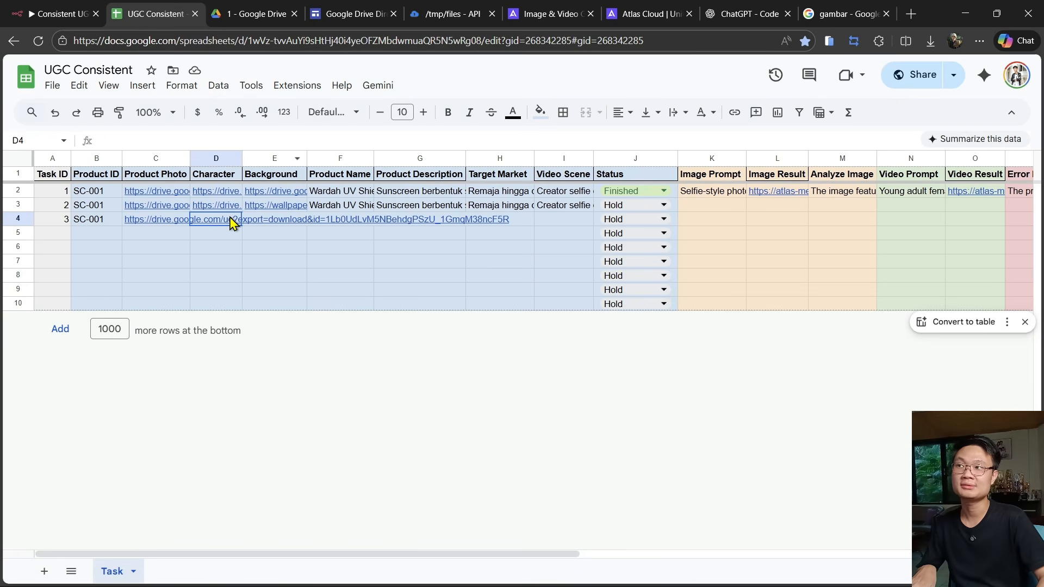
key(ctrl+v)
click(418, 304)
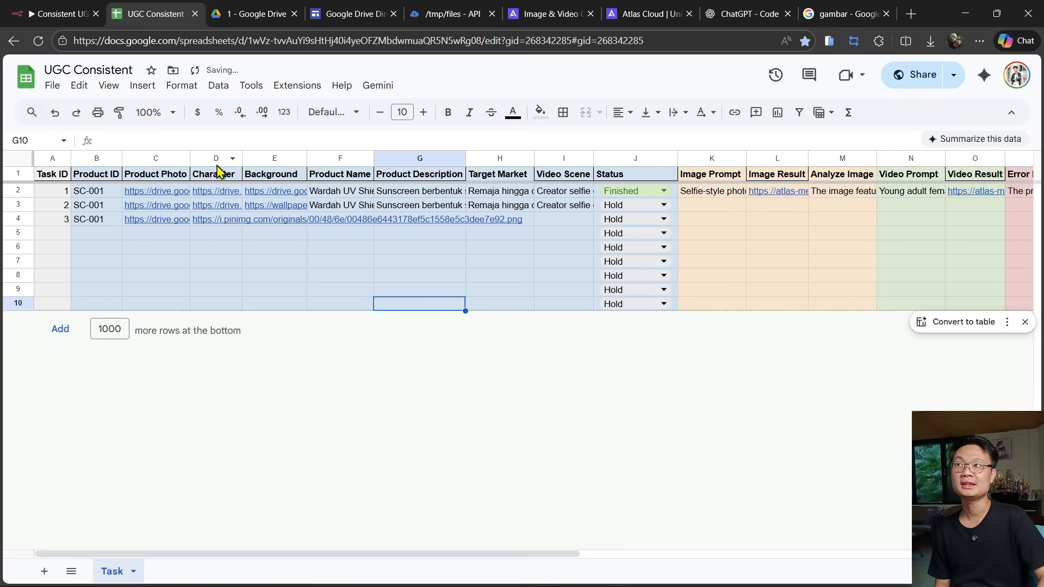
- Open the pasted character image link in a new tab to check it loads
mouse_move(278, 207)
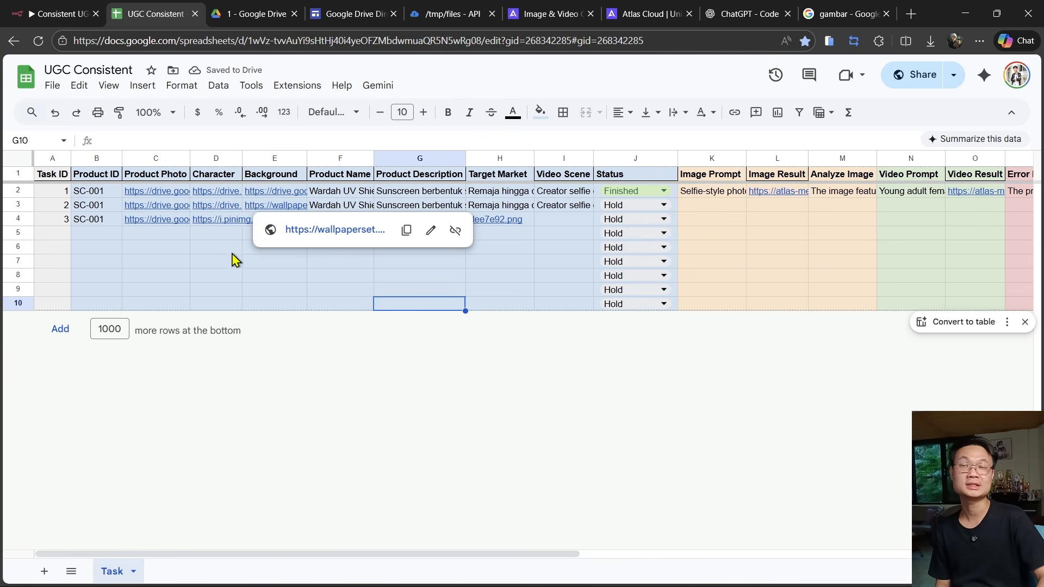
click(910, 14)
key(ctrl+v)
key(Return)
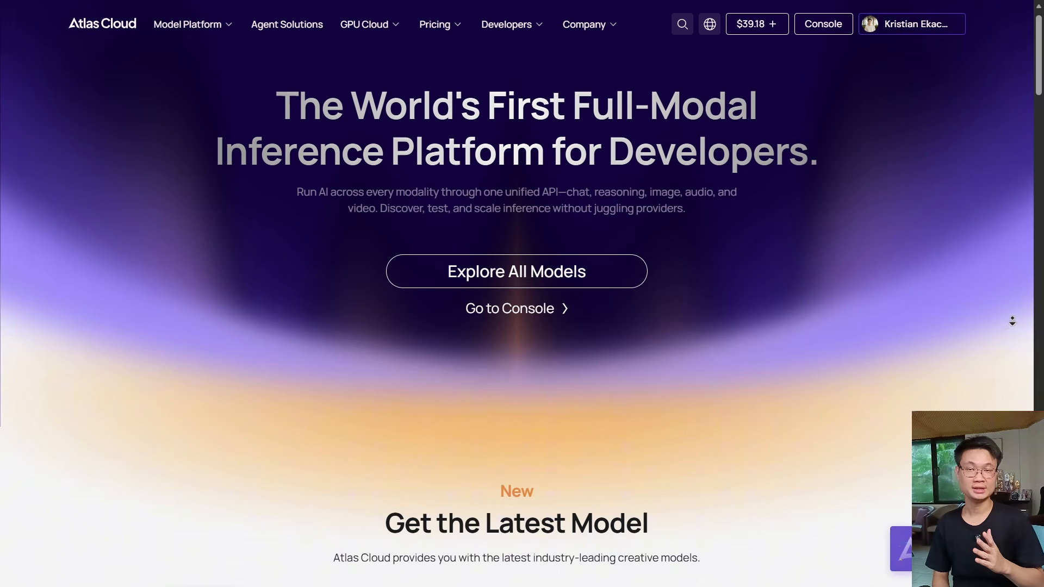
- Scroll through the Atlas Cloud homepage to review its available models and platform features
scroll(1011, 326, down, 5)
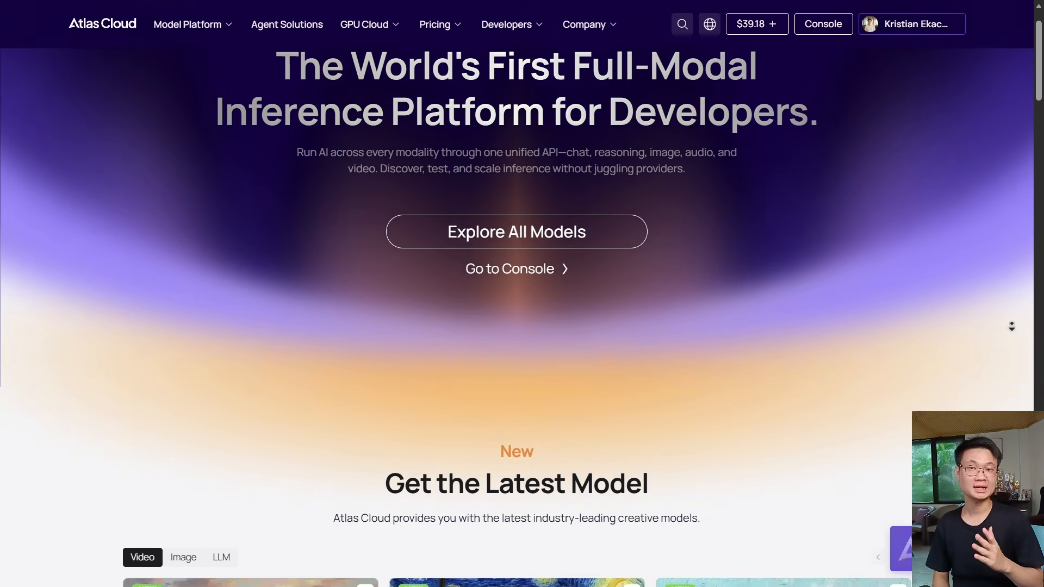
scroll(1011, 327, down, 3)
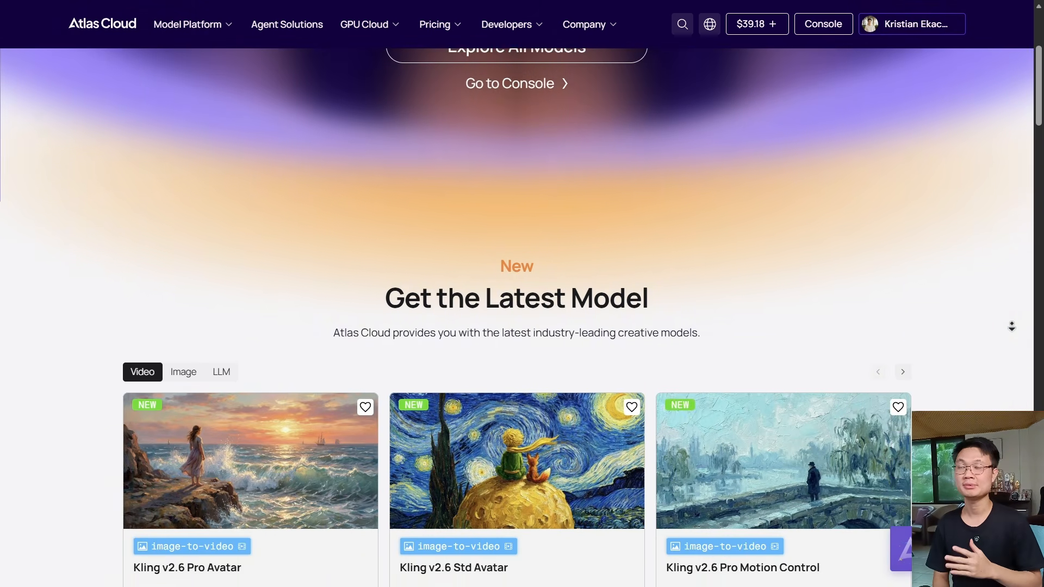
scroll(1011, 326, down, 3)
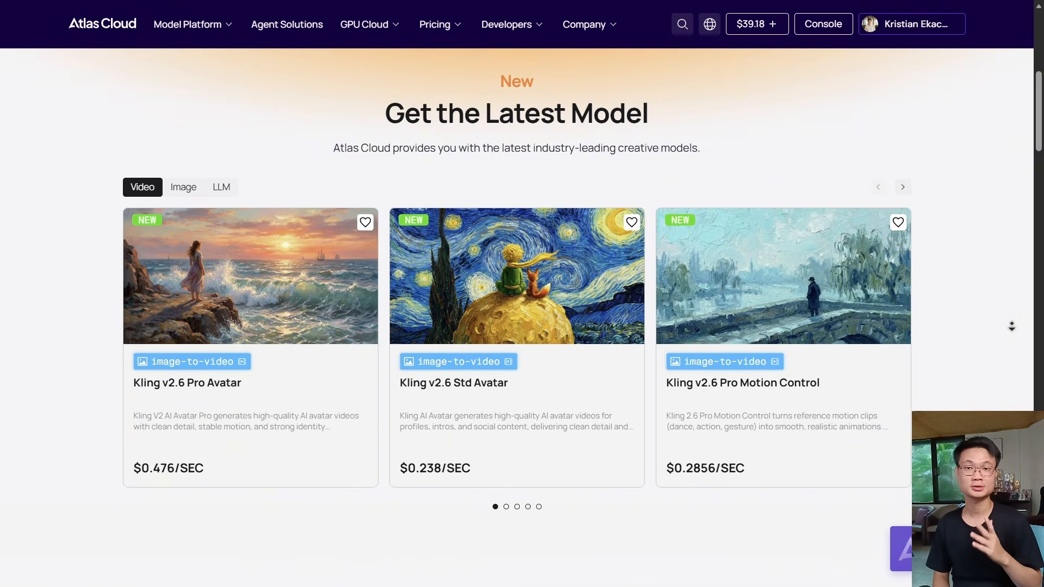
scroll(1011, 326, down, 3)
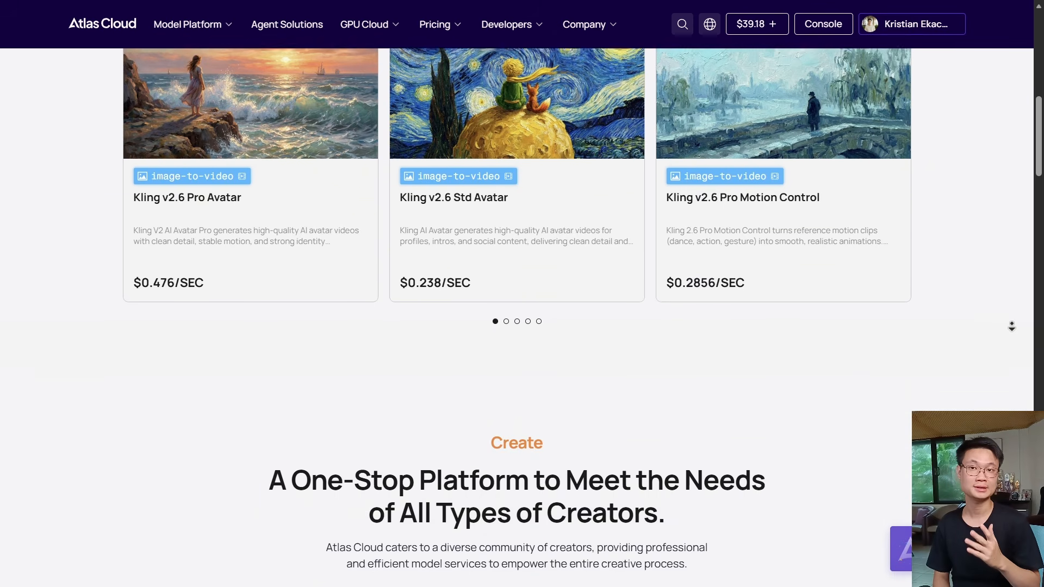
scroll(1011, 327, down, 3)
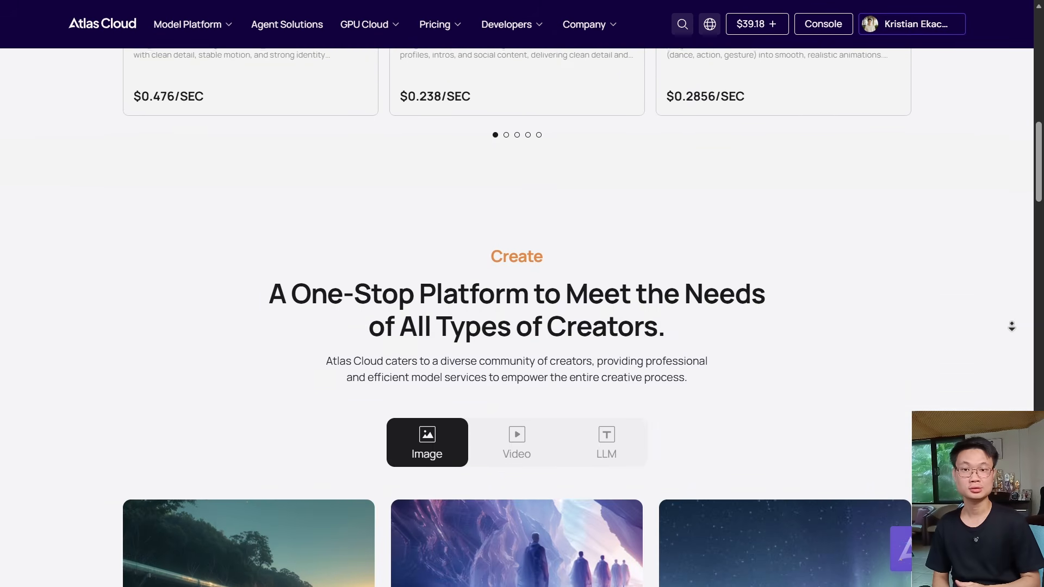
scroll(1011, 326, down, 3)
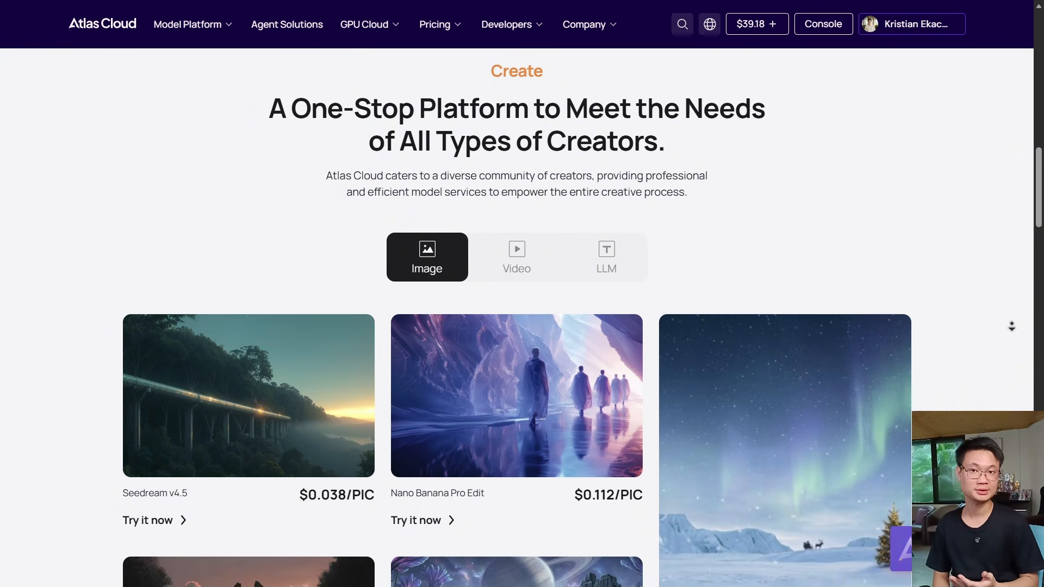
scroll(1011, 326, down, 1)
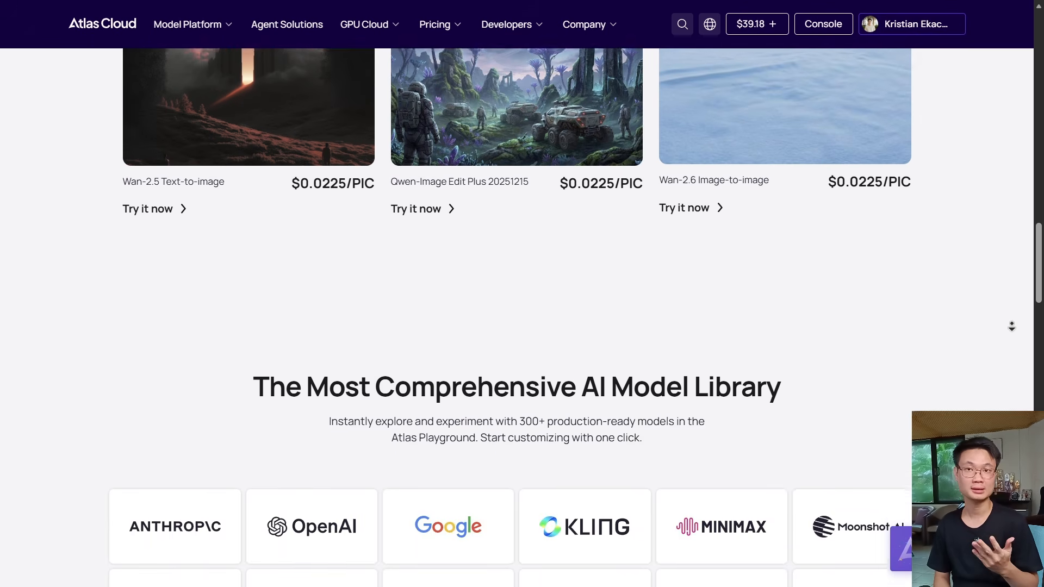
scroll(1011, 326, down, 3)
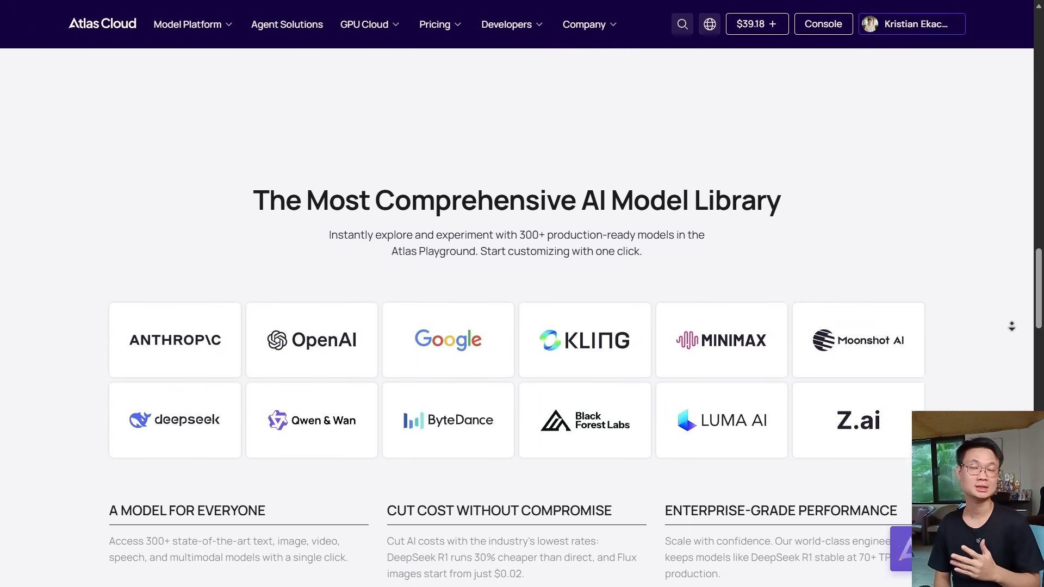
scroll(1011, 326, down, 3)
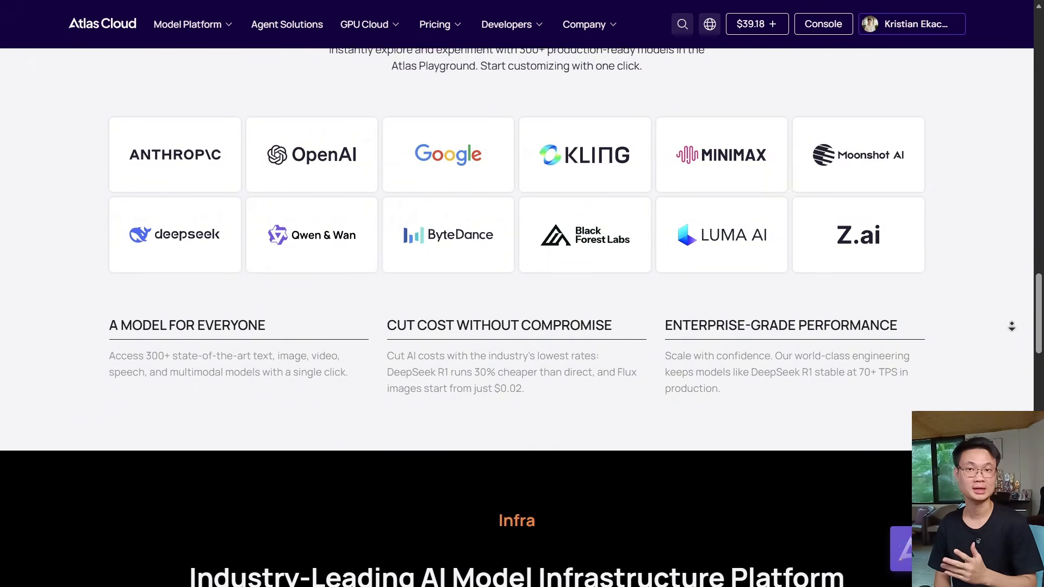
scroll(1011, 326, down, 3)
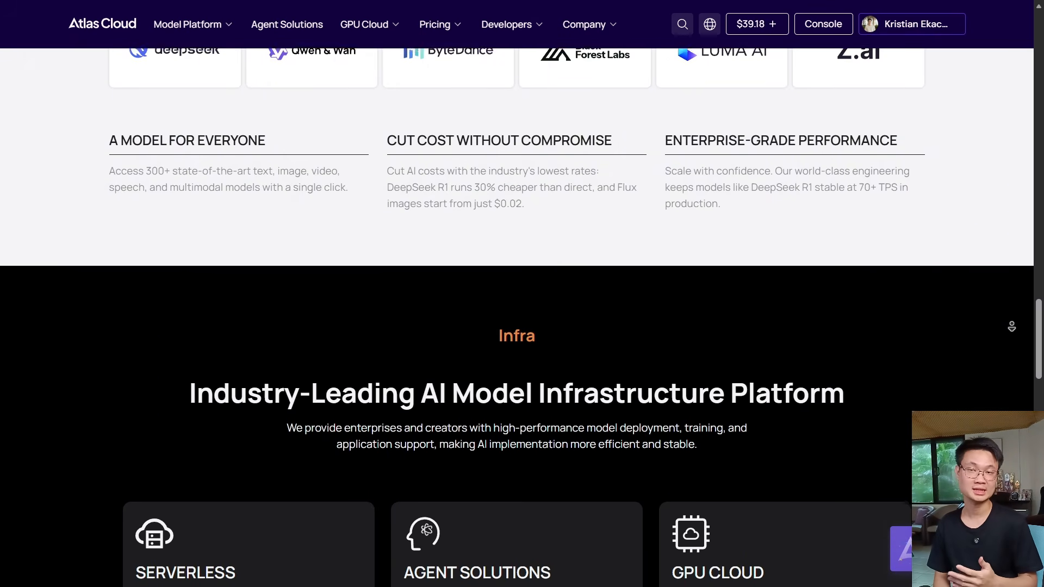
scroll(1011, 327, down, 3)
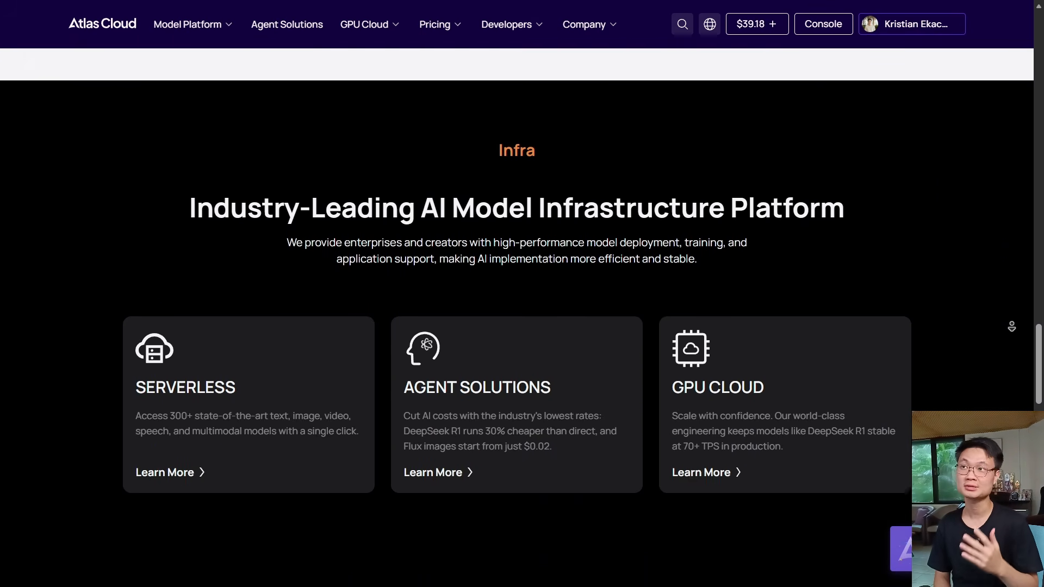
scroll(1011, 326, down, 3)
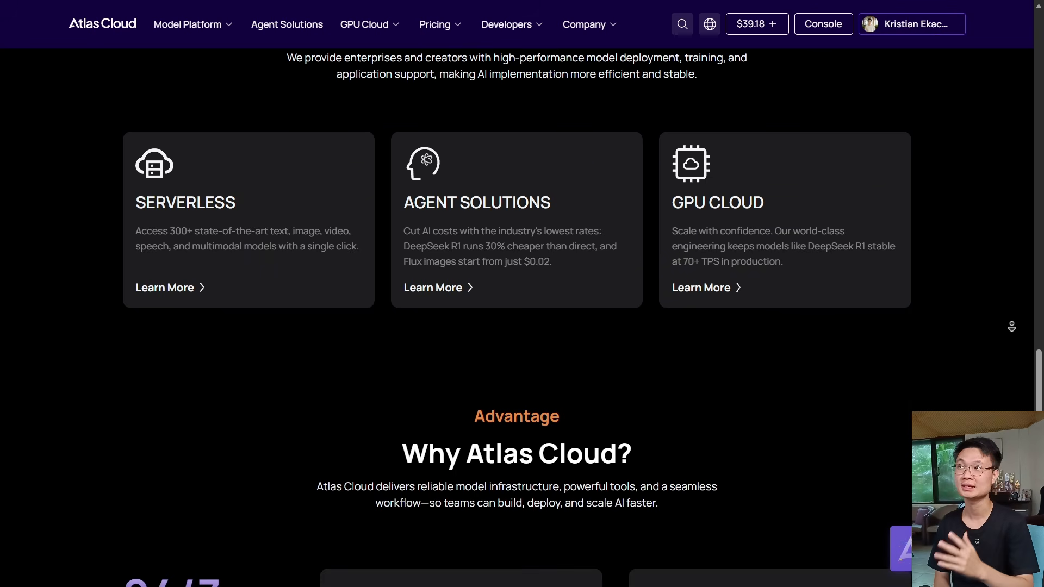
scroll(1011, 326, down, 3)
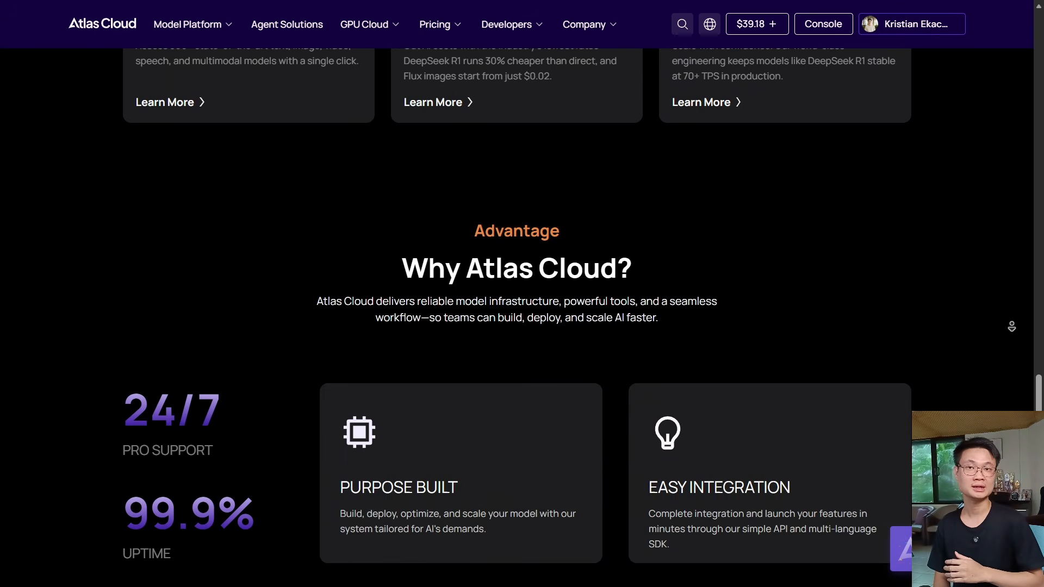
scroll(1011, 326, down, 3)
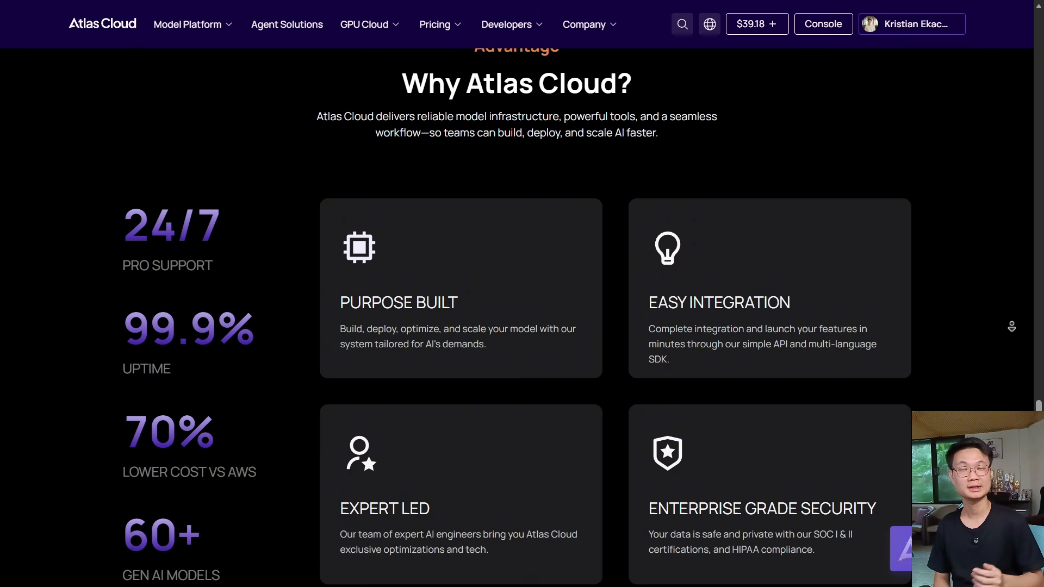
scroll(1011, 326, down, 3)
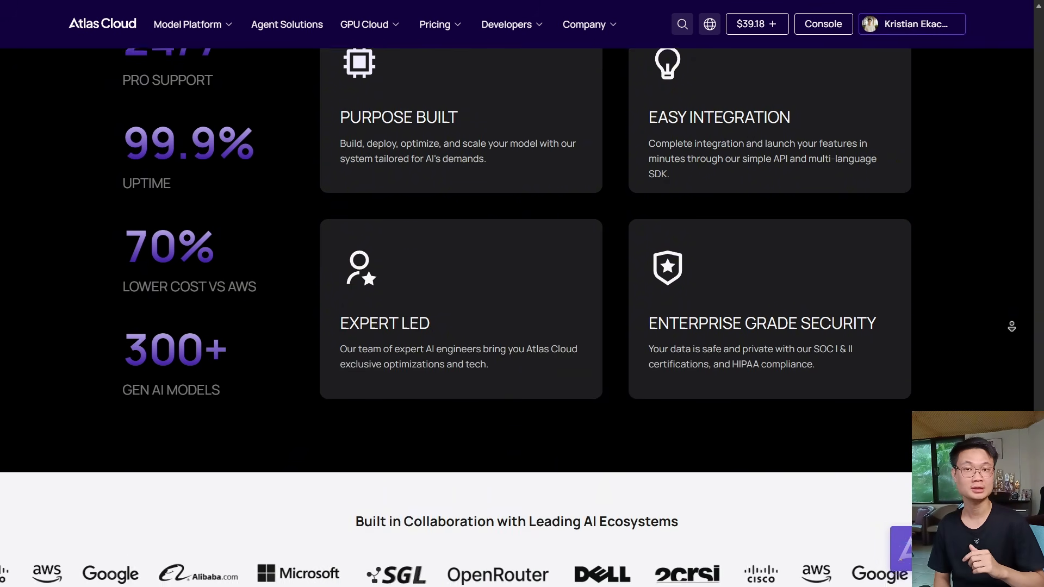
scroll(1011, 326, down, 3)
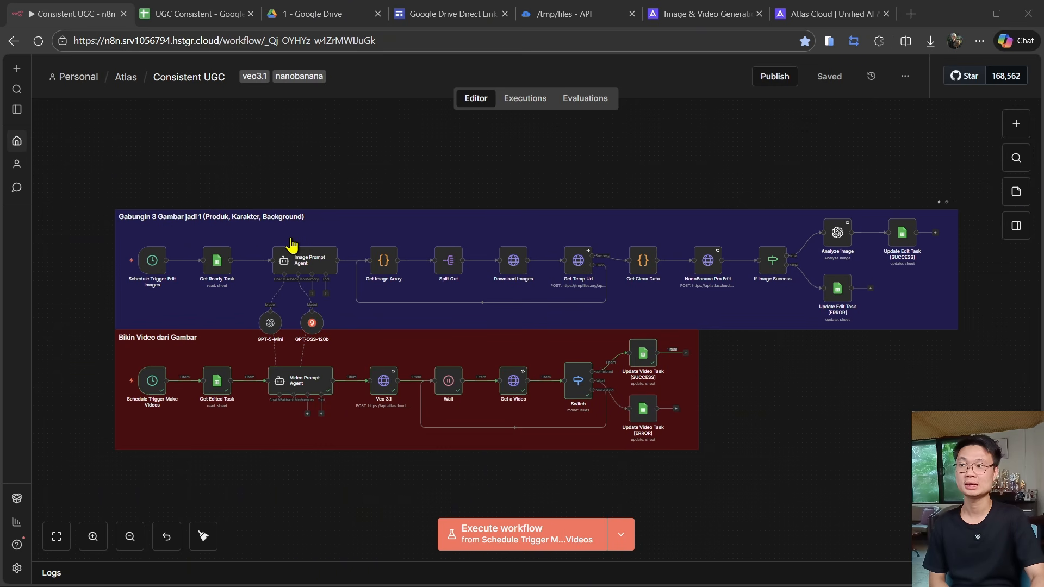
mouse_move(114, 290)
mouse_move(164, 363)
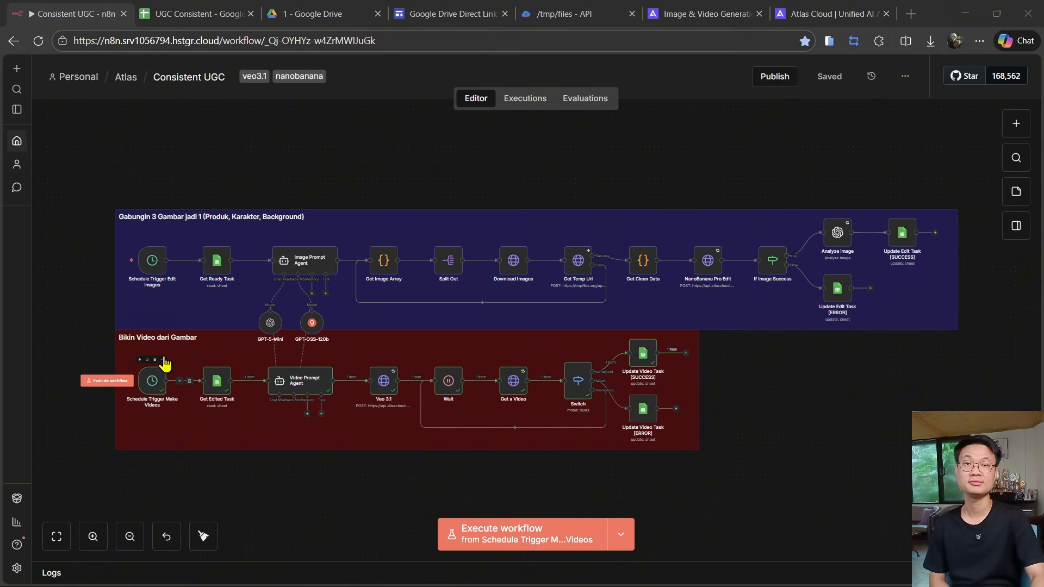
mouse_move(169, 248)
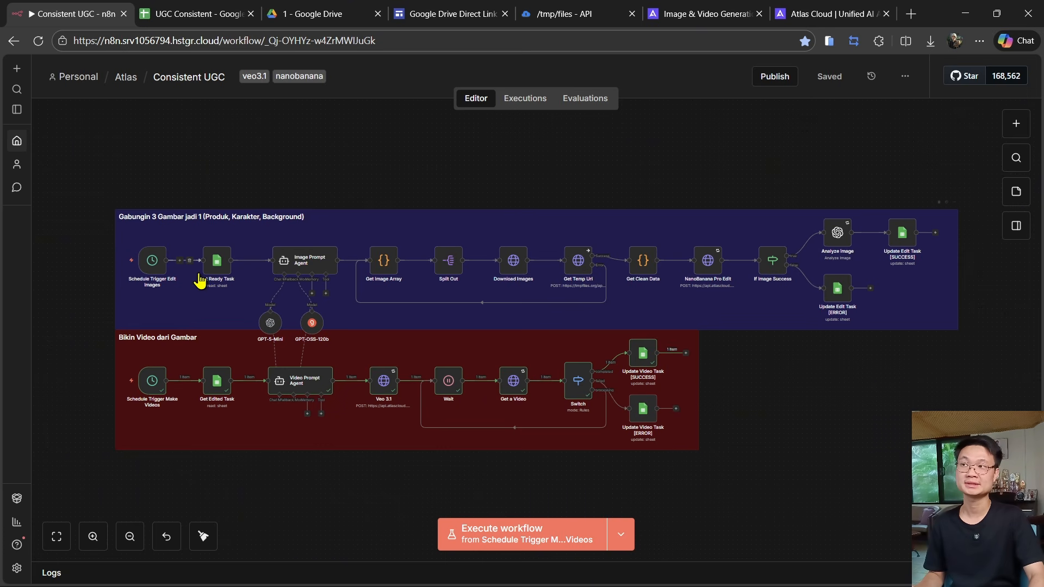
- Set the Status of task 2 in row 3 of the task sheet to Ready
click(187, 12)
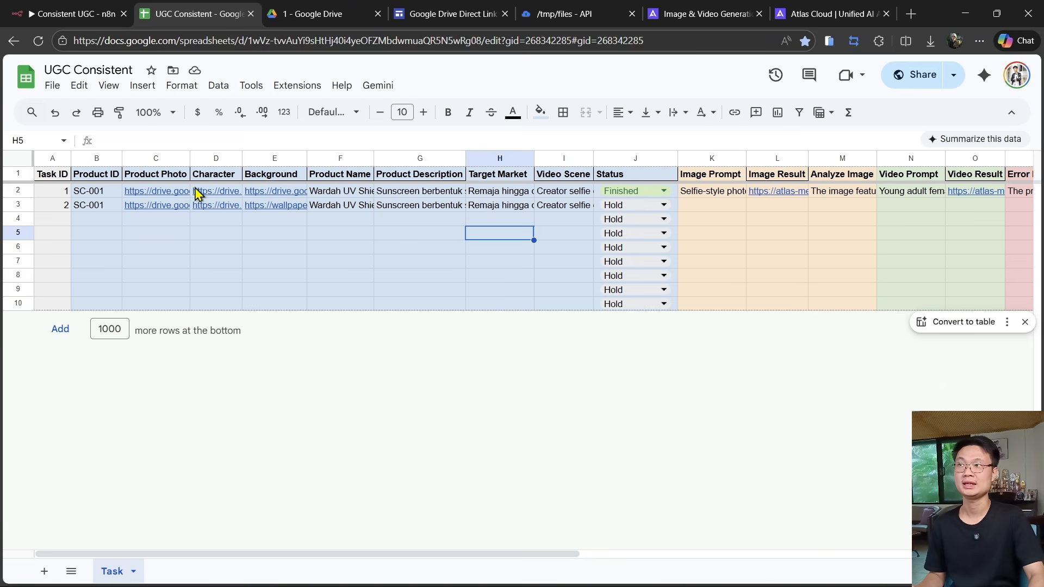
mouse_move(174, 212)
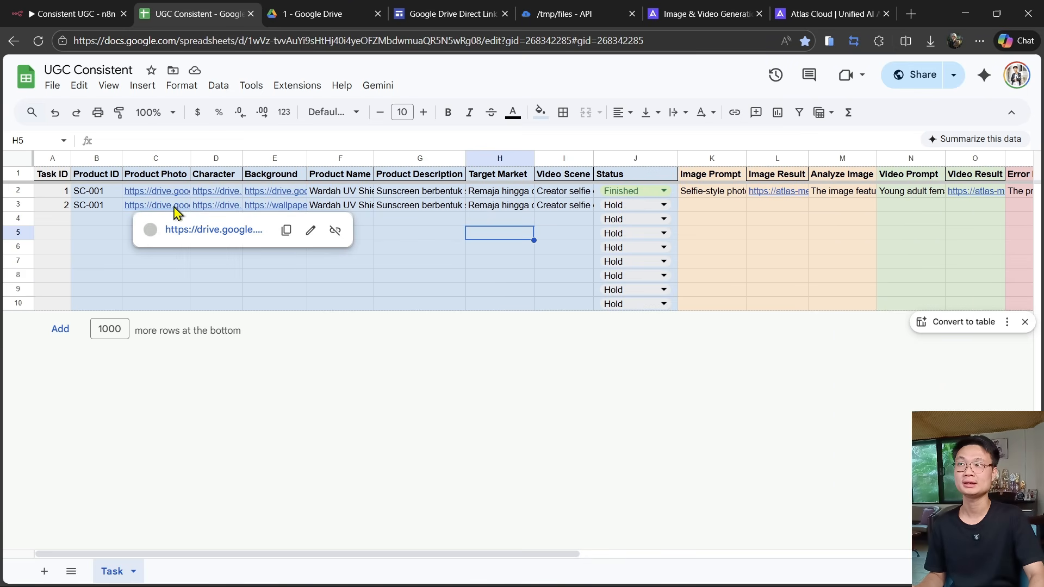
click(278, 208)
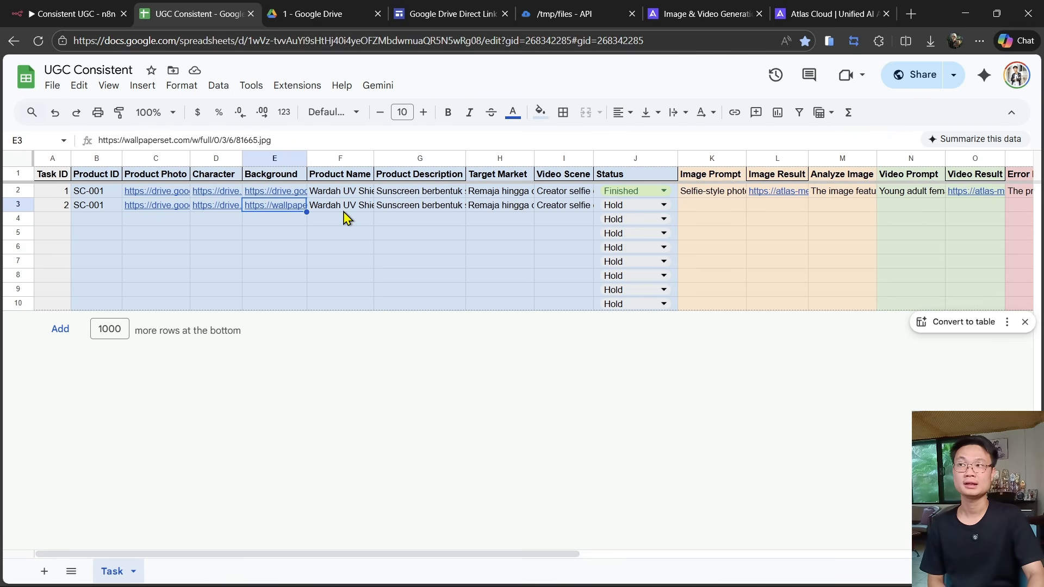
click(621, 208)
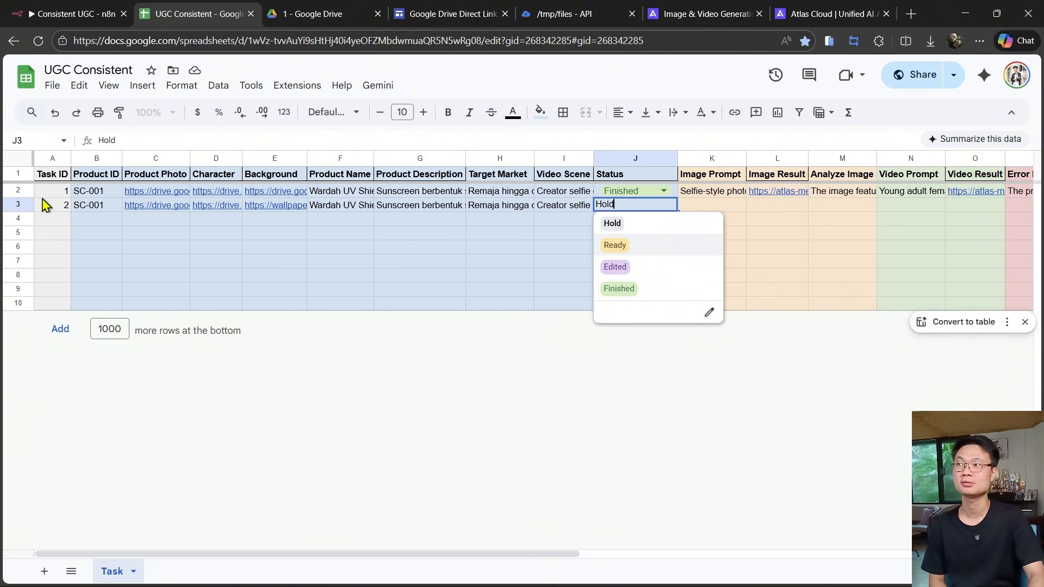
click(522, 215)
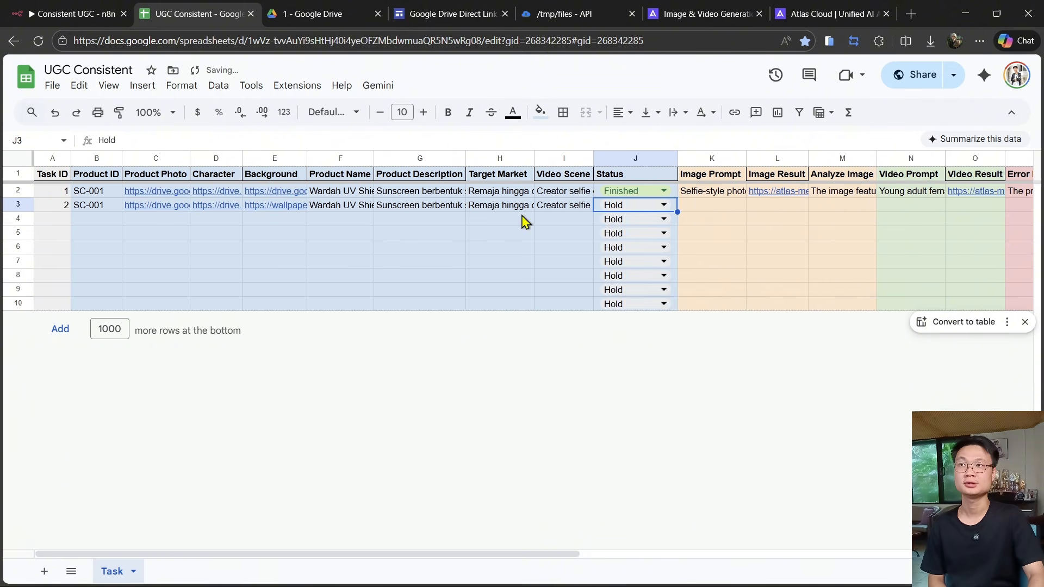
click(607, 209)
click(615, 245)
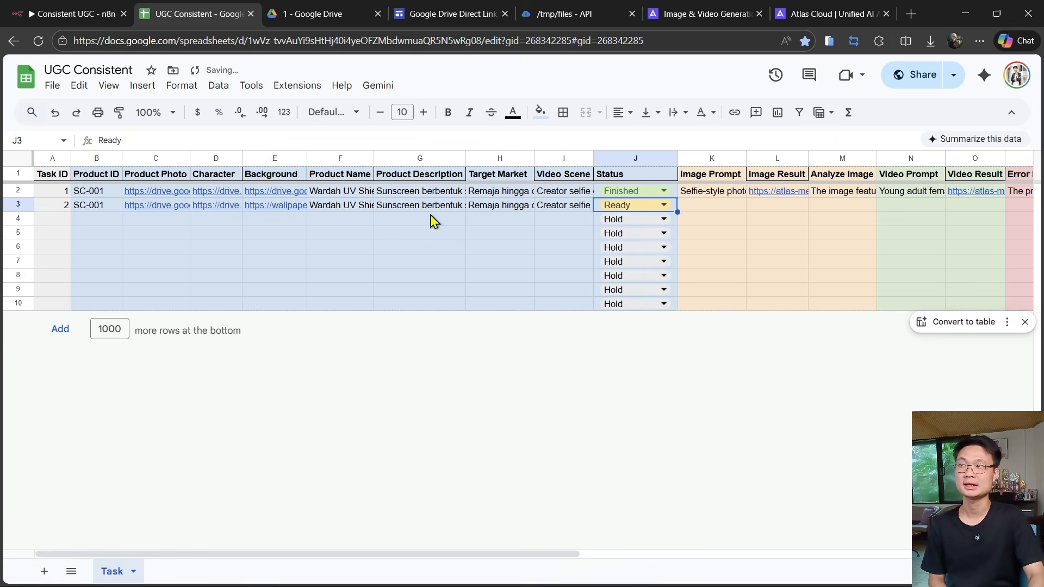
- Execute the image section of the workflow from the Schedule Trigger Edit Images node
click(54, 7)
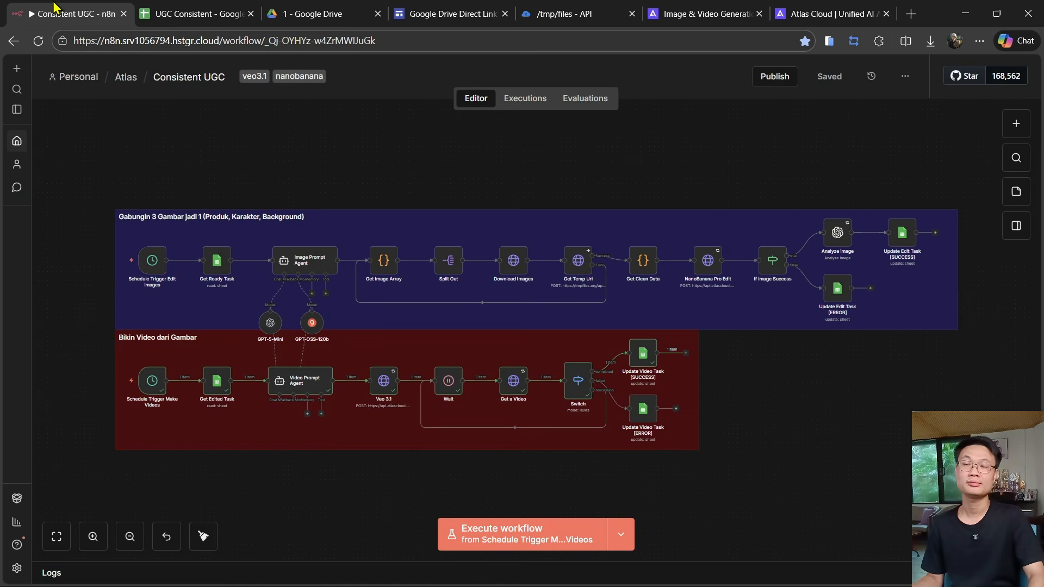
mouse_move(116, 265)
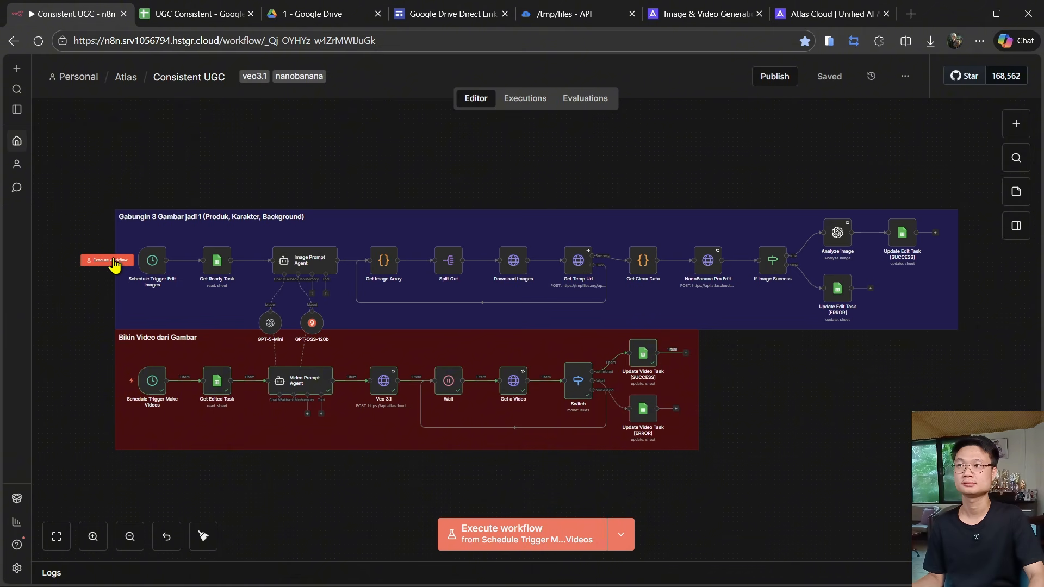
click(114, 264)
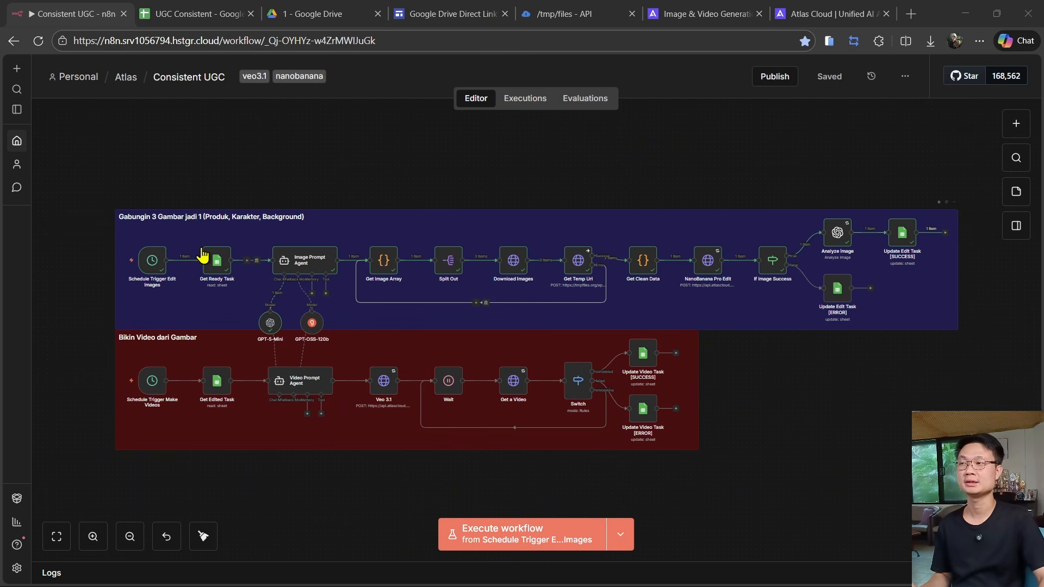
- Open the Schedule Trigger Edit Images node to review its trigger interval settings
scroll(167, 293, up, 7)
drag(311, 301, 390, 343)
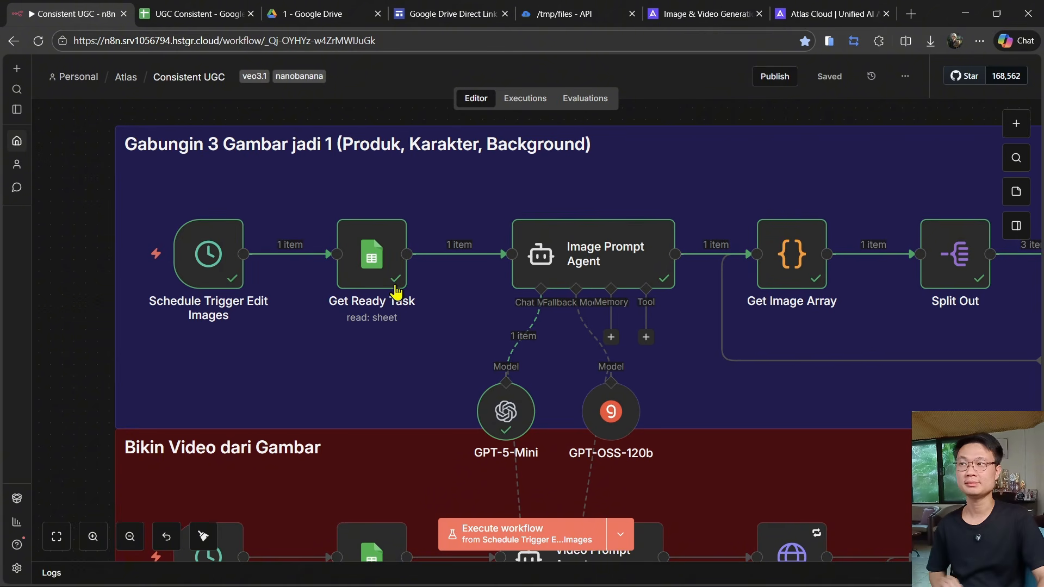
mouse_move(211, 251)
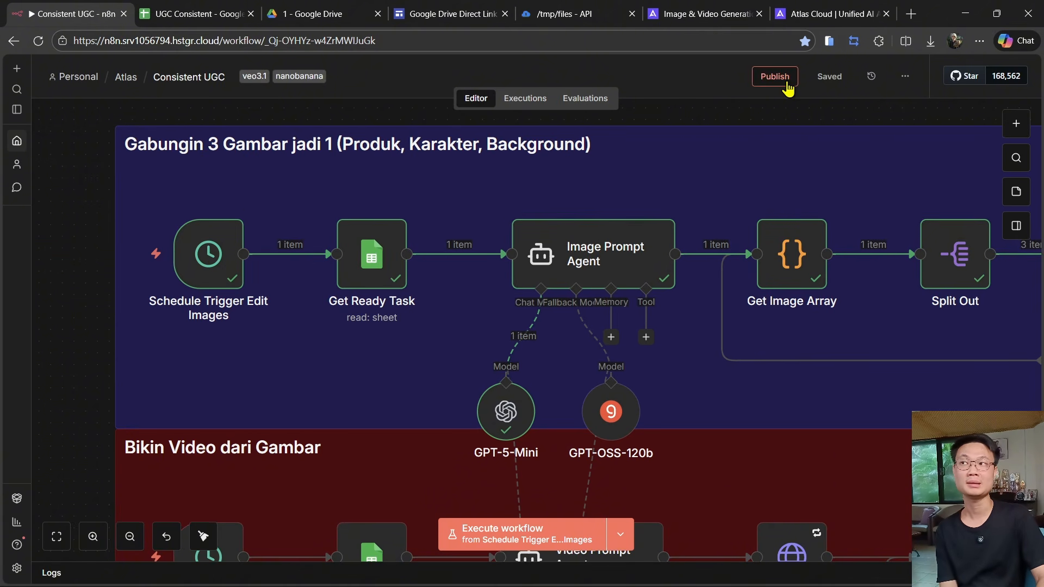
double_click(209, 256)
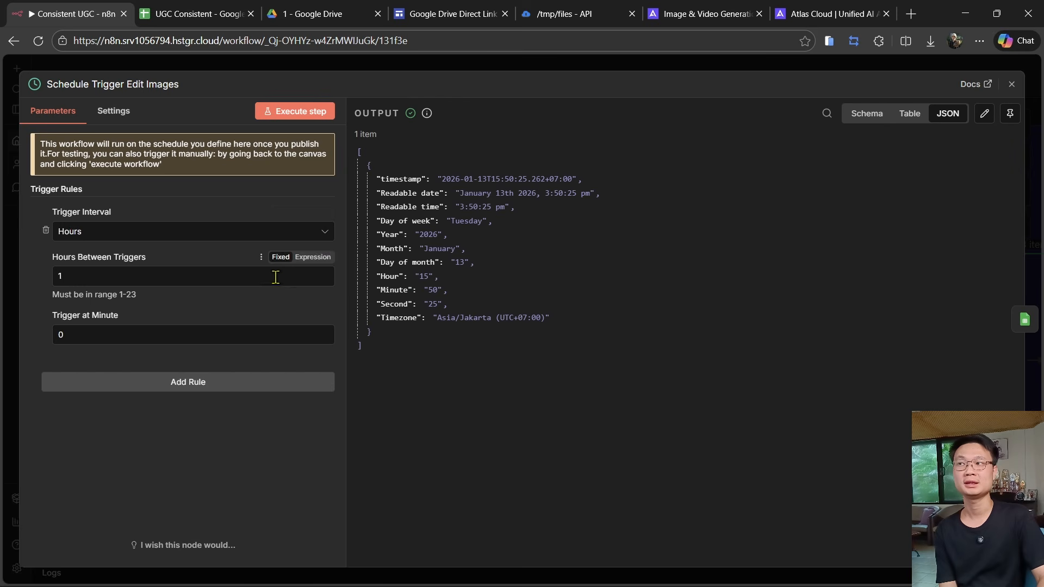
click(210, 68)
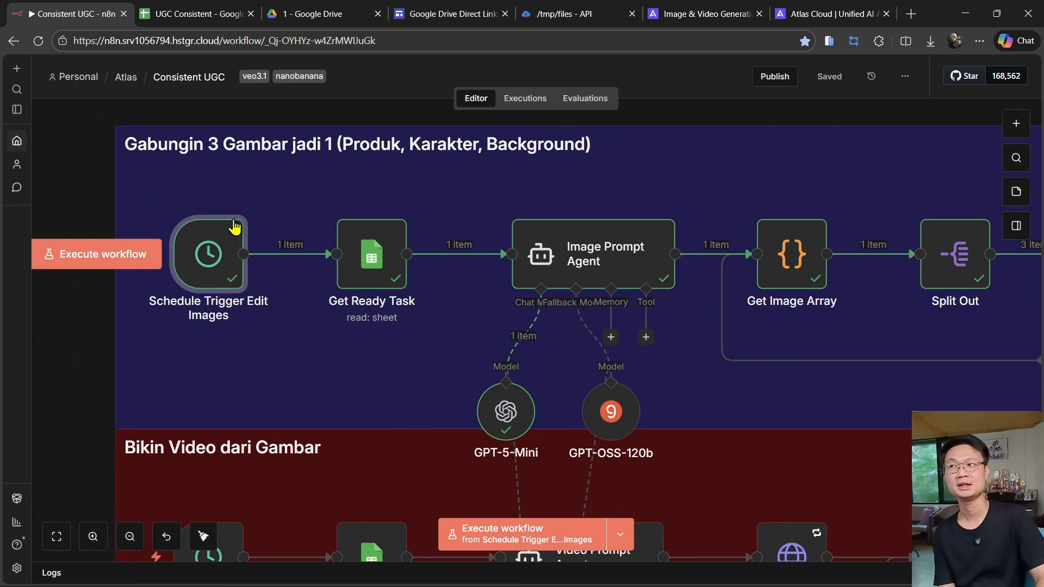
mouse_move(240, 227)
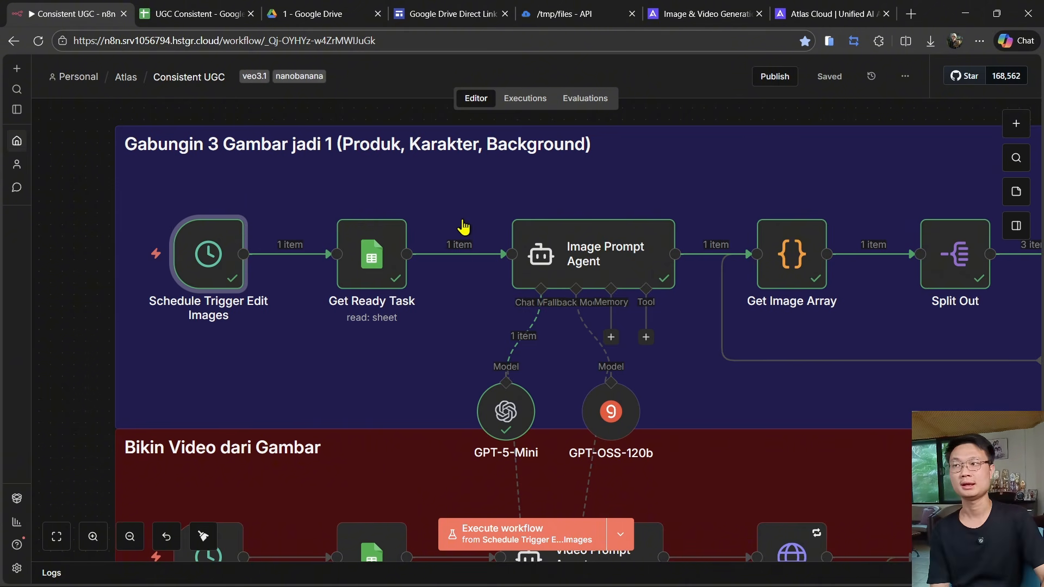
- Inspect the Get Ready Task node's Status filter and output row, comparing it with the task sheet
double_click(374, 266)
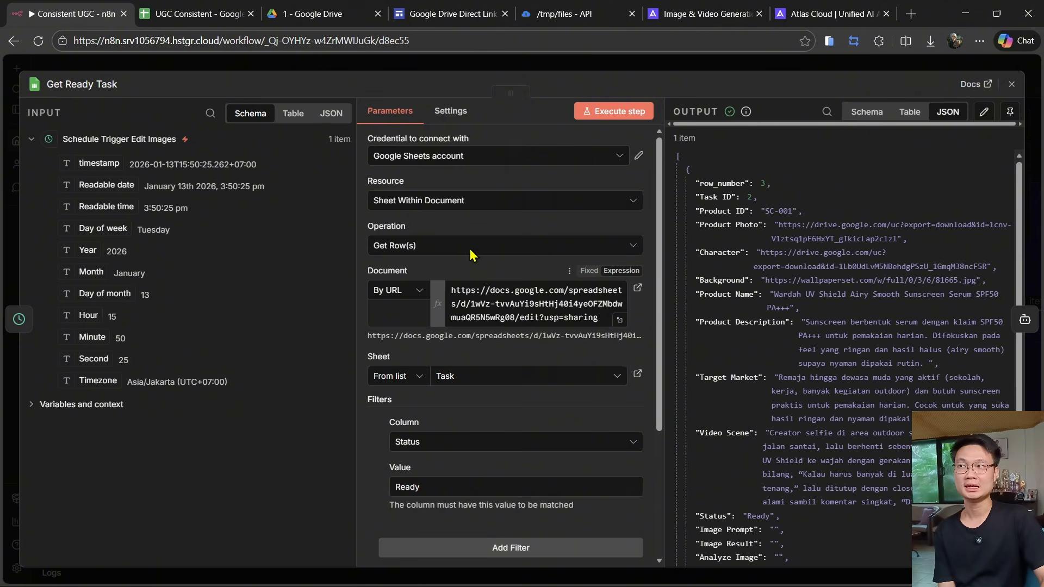
click(193, 12)
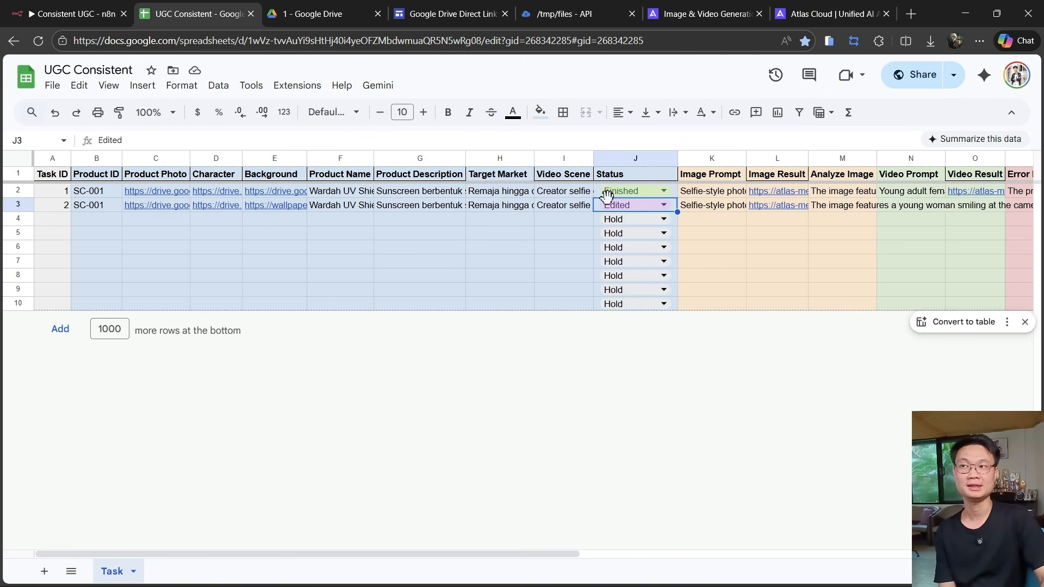
click(105, 8)
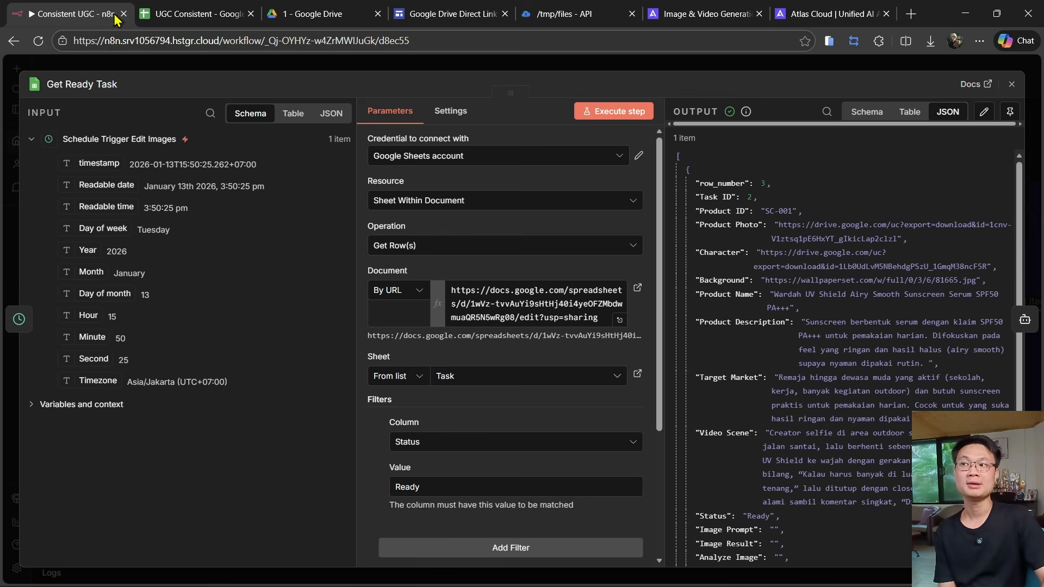
double_click(780, 211)
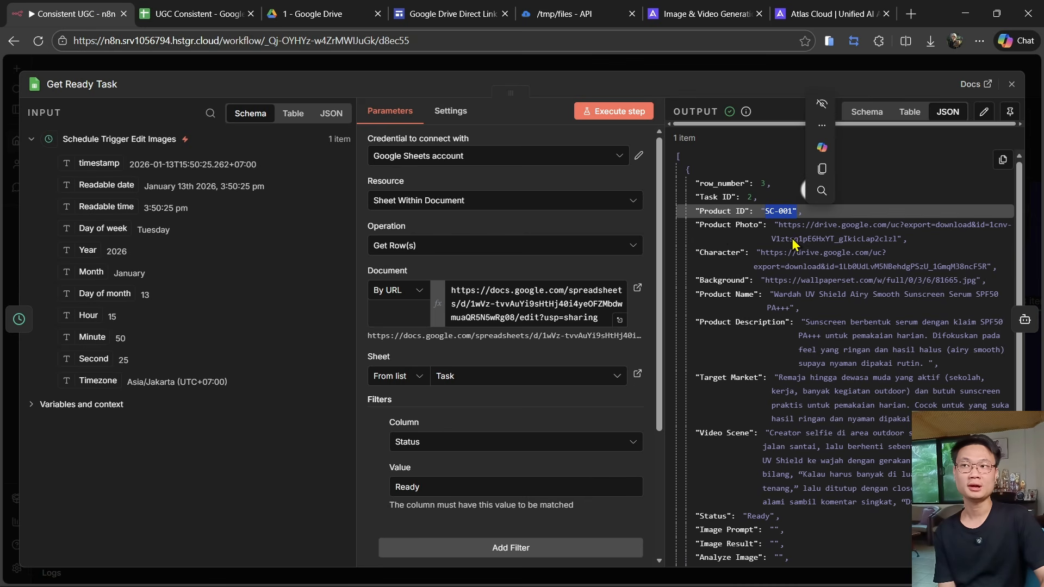
scroll(753, 258, down, 2)
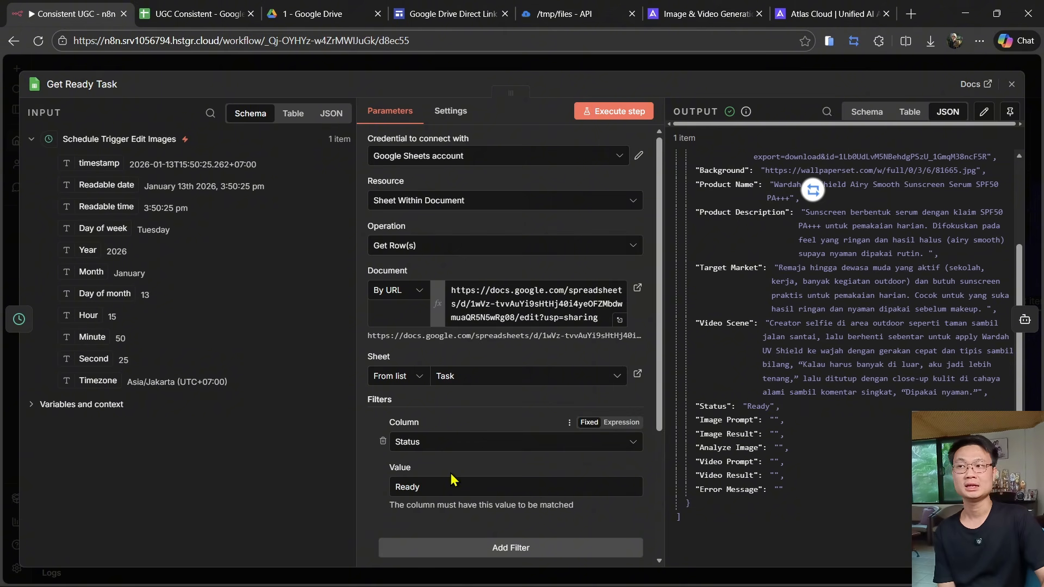
drag(435, 487, 378, 493)
click(171, 69)
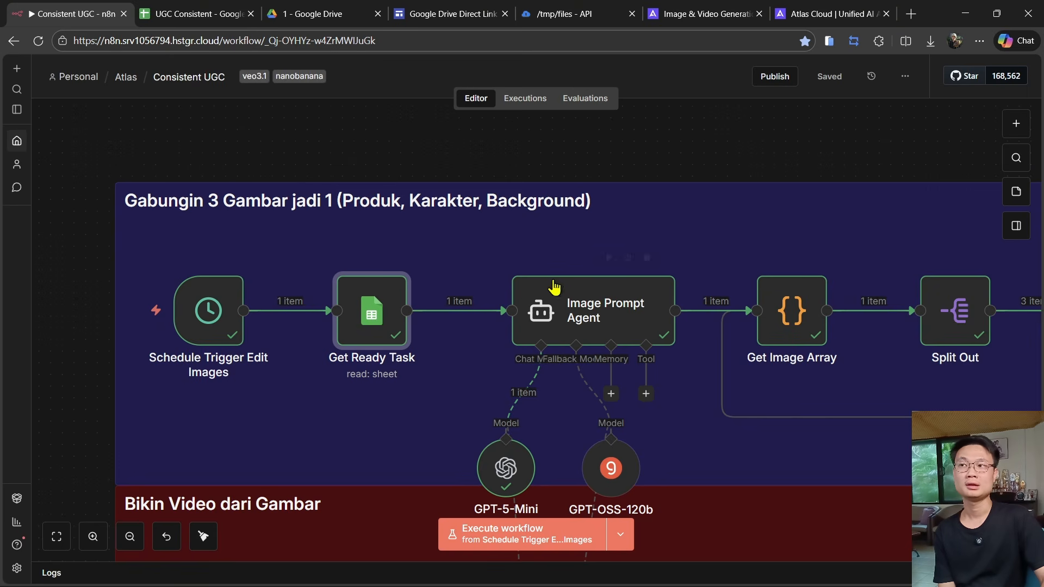
- Open the Image Prompt Agent node and read its user prompt and full system message
drag(833, 402, 641, 384)
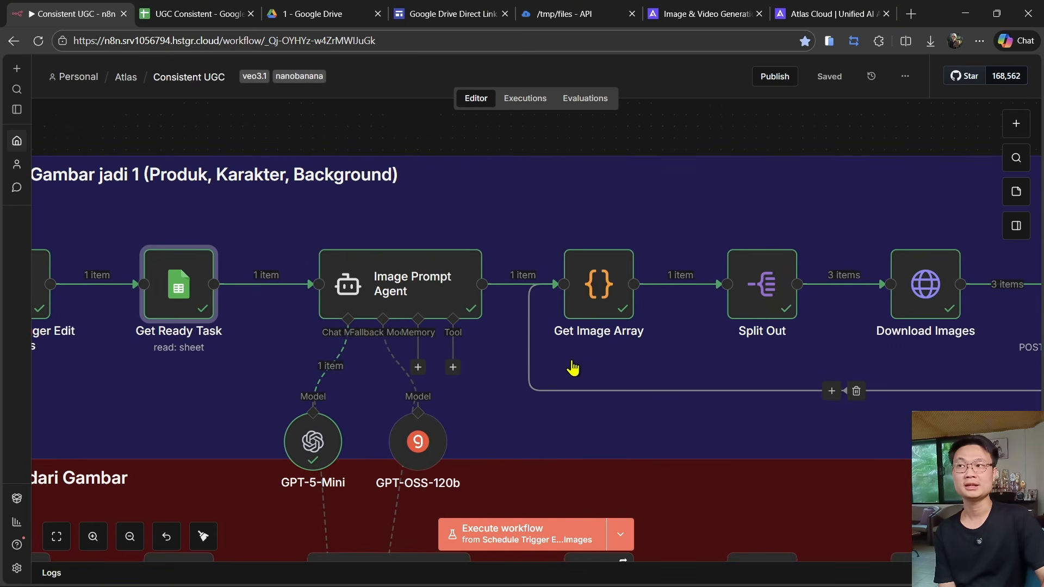
double_click(409, 305)
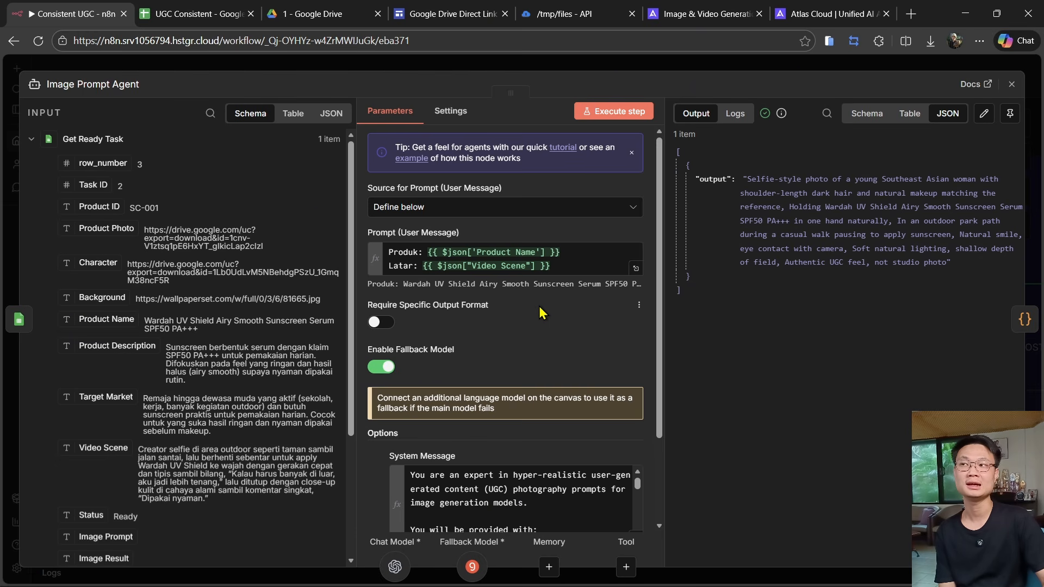
scroll(539, 306, down, 2)
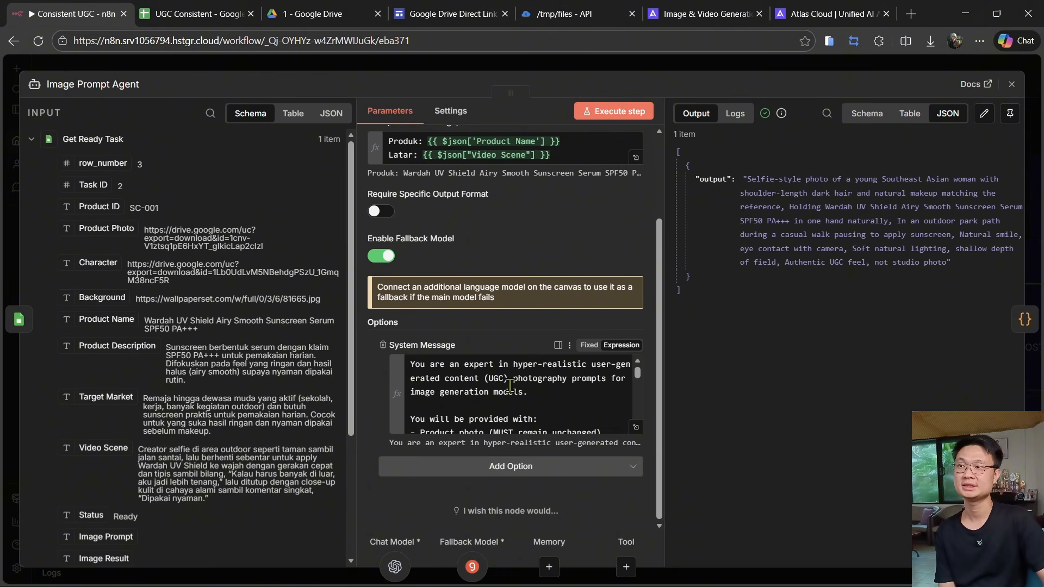
click(636, 426)
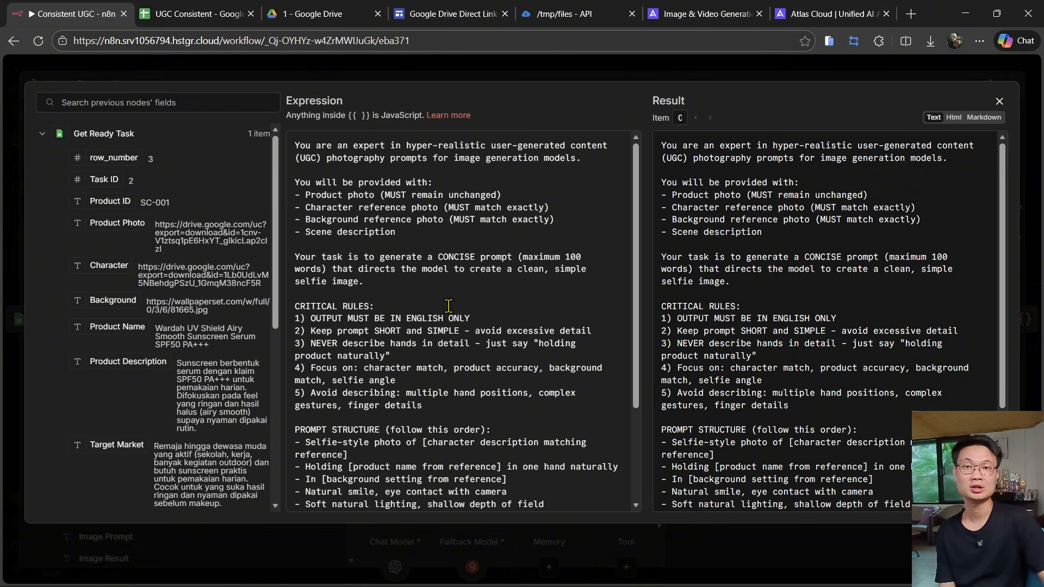
key(Escape)
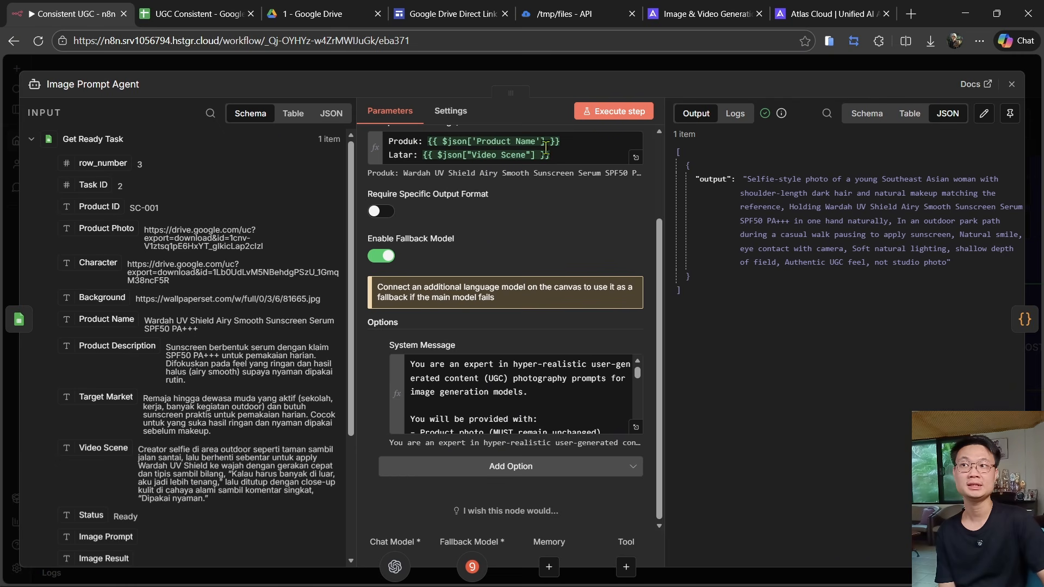
key(Escape)
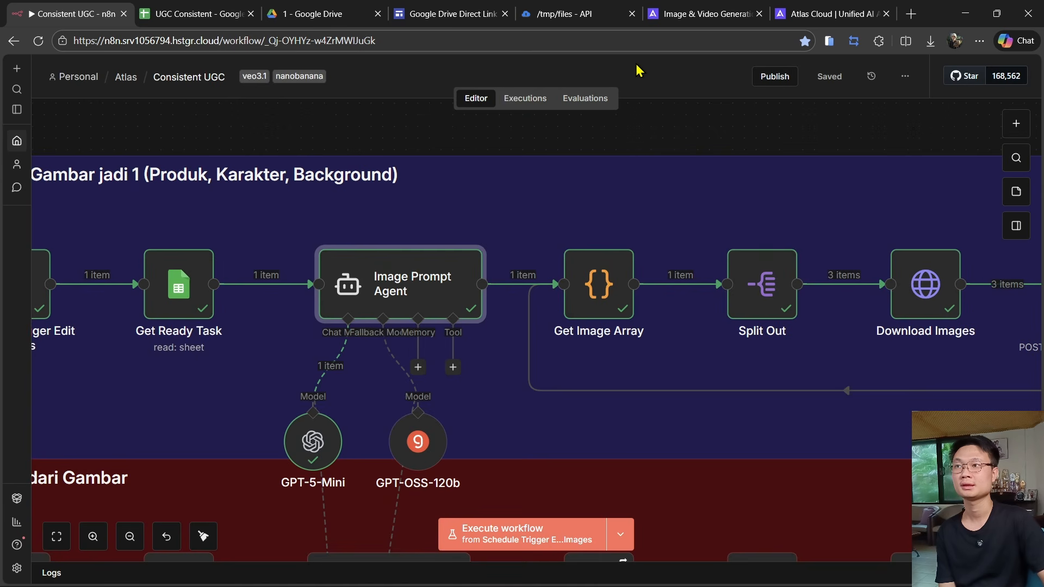
- Open the Get Image Array code node and examine its images output and Get Ready Task input fields
scroll(700, 293, right, 3)
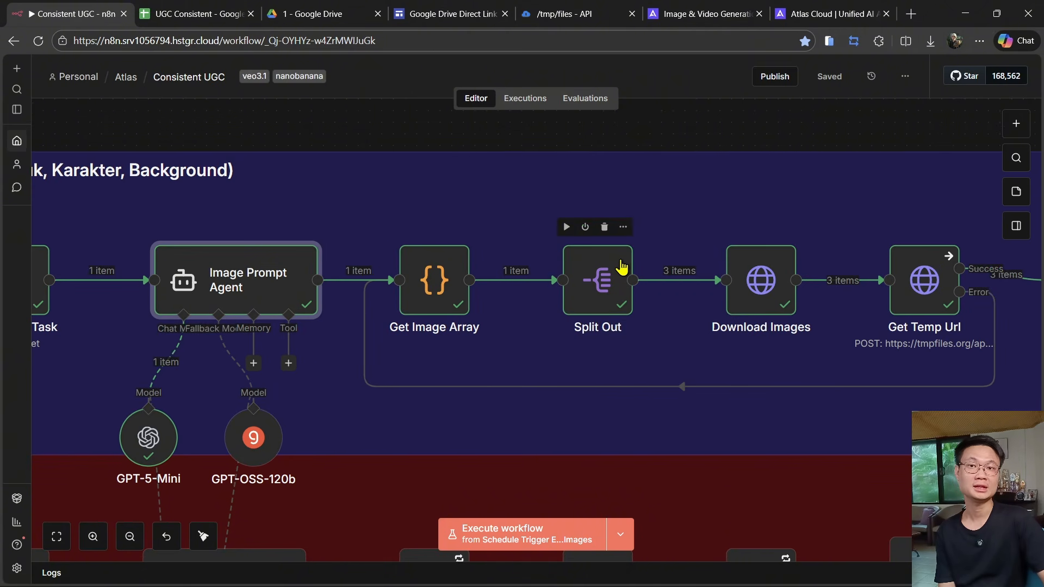
scroll(597, 338, right, 3)
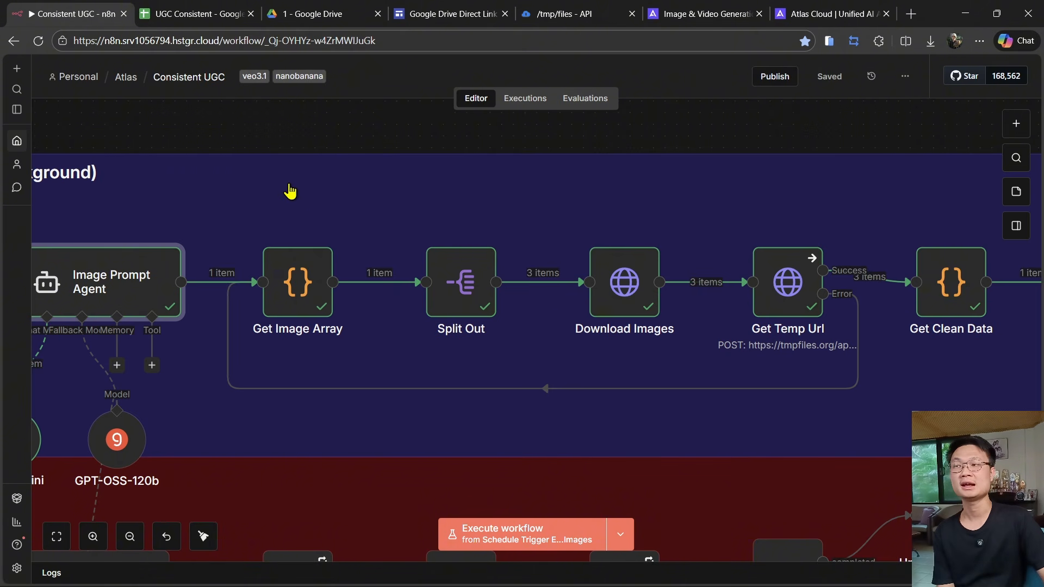
double_click(298, 298)
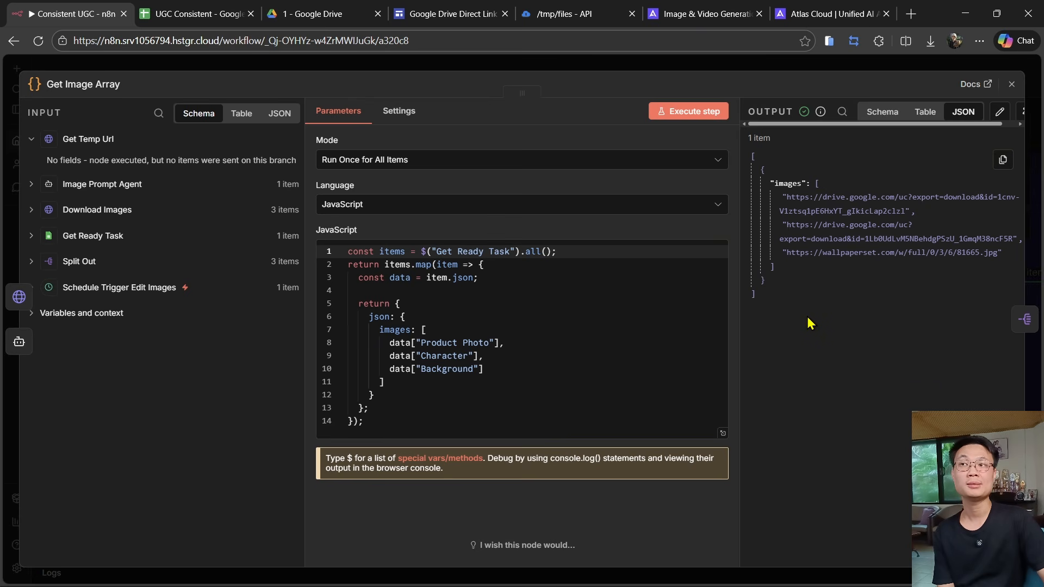
drag(796, 316, 749, 158)
click(797, 189)
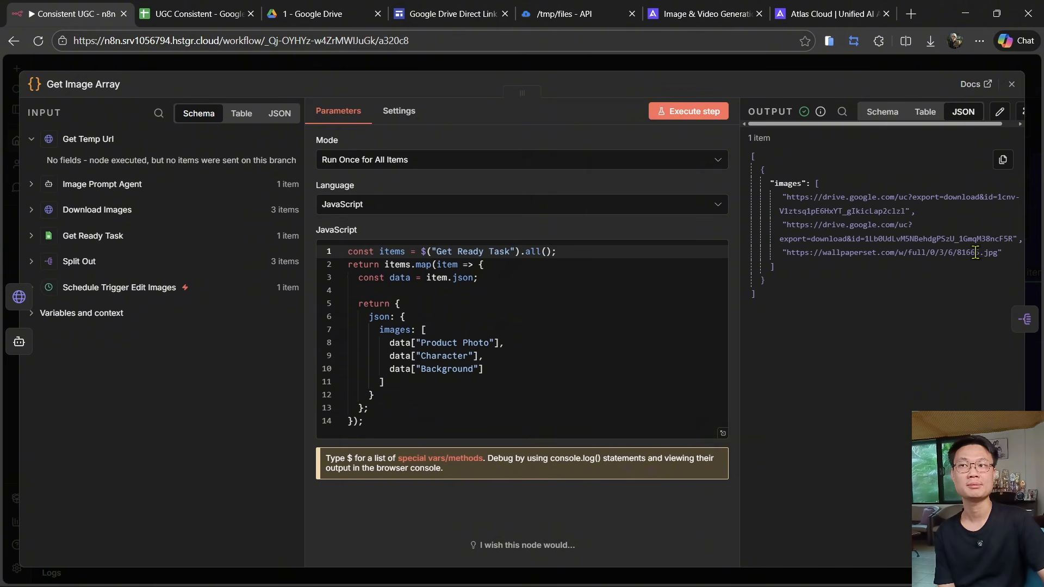
drag(1007, 261, 794, 209)
click(812, 322)
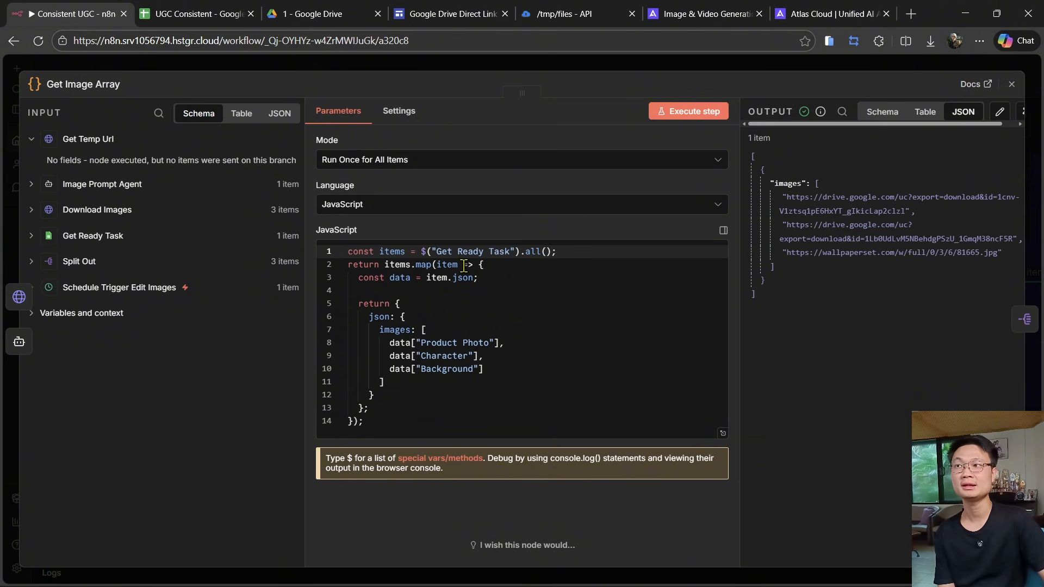
click(87, 237)
scroll(138, 287, down, 1)
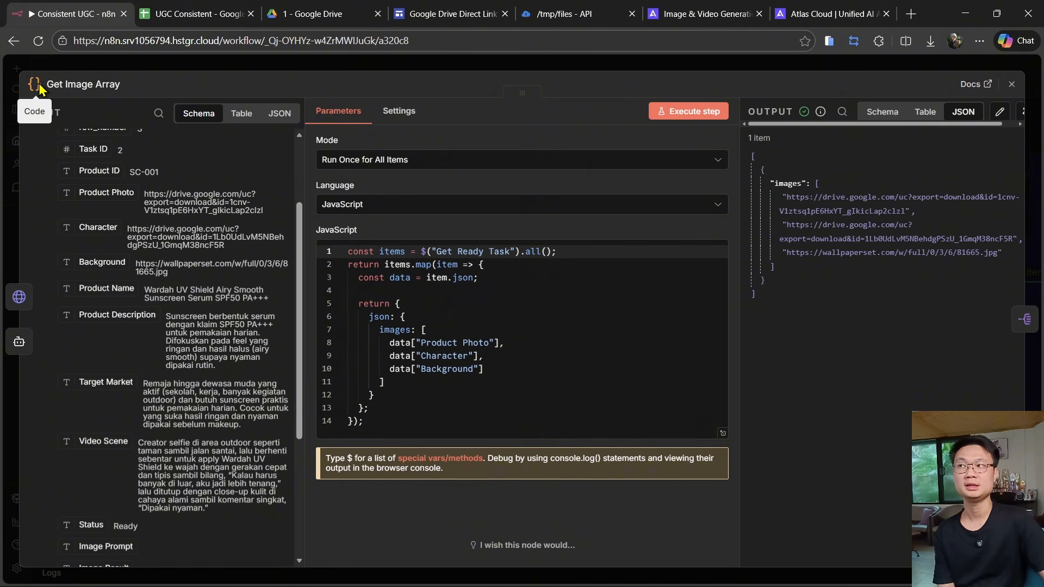
- Open the Split Out node and compare its images input array with the three split output items
click(92, 65)
double_click(454, 332)
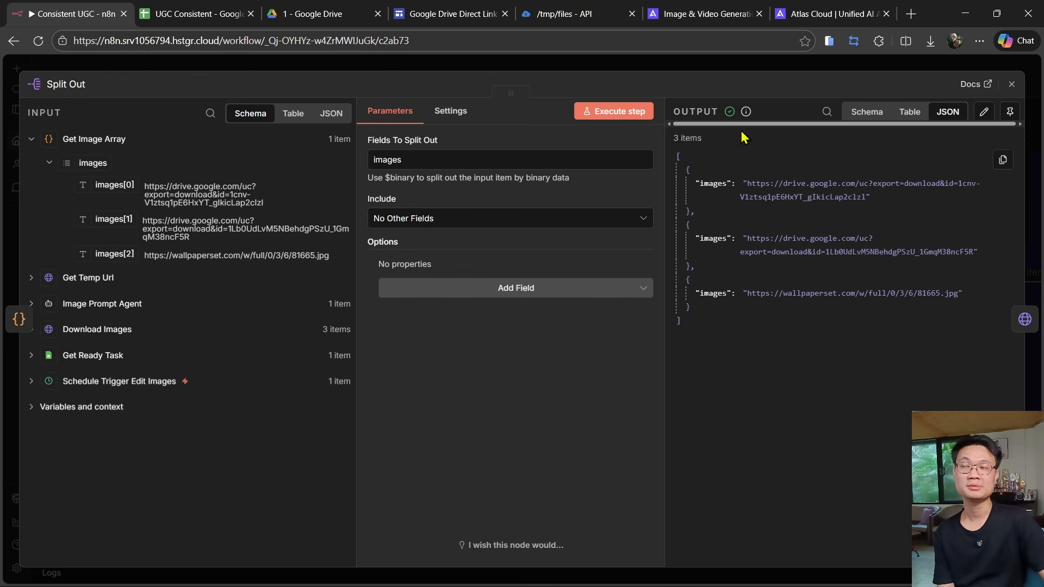
click(585, 70)
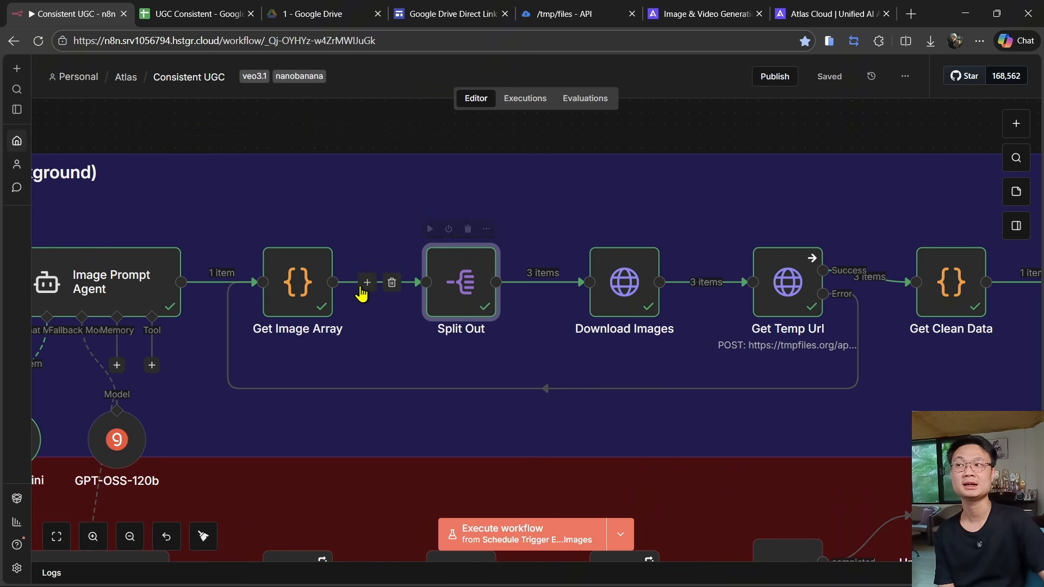
double_click(298, 282)
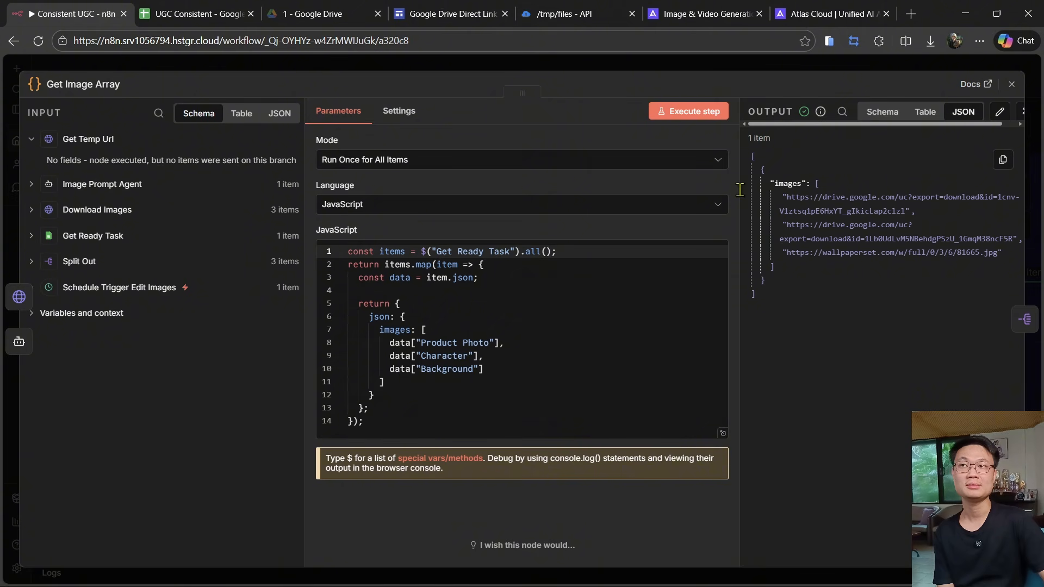
click(516, 66)
double_click(468, 278)
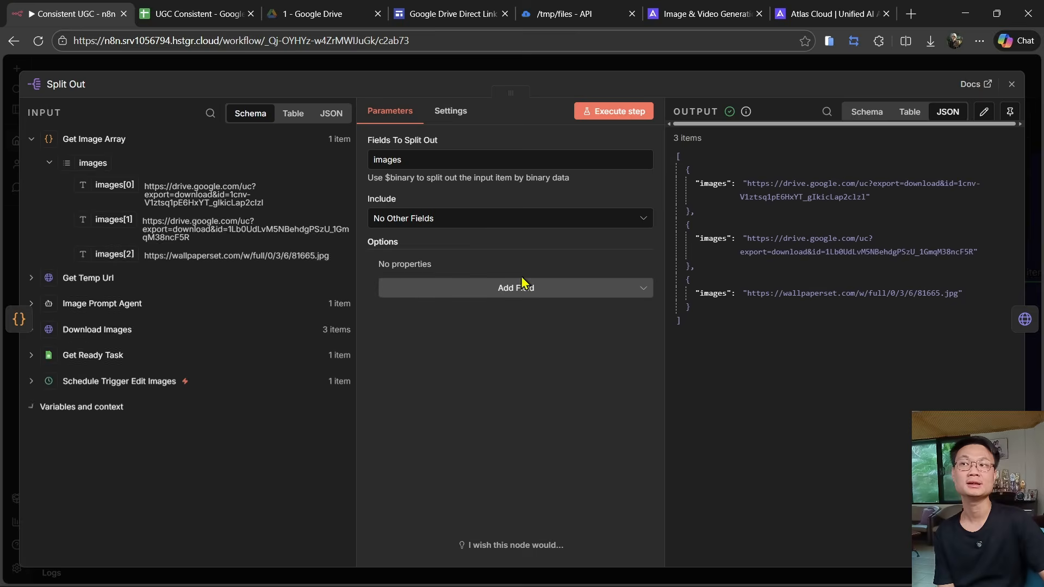
key(Escape)
scroll(610, 178, right, 5)
- Open the Download Images node and view each downloaded binary file in its output
double_click(360, 286)
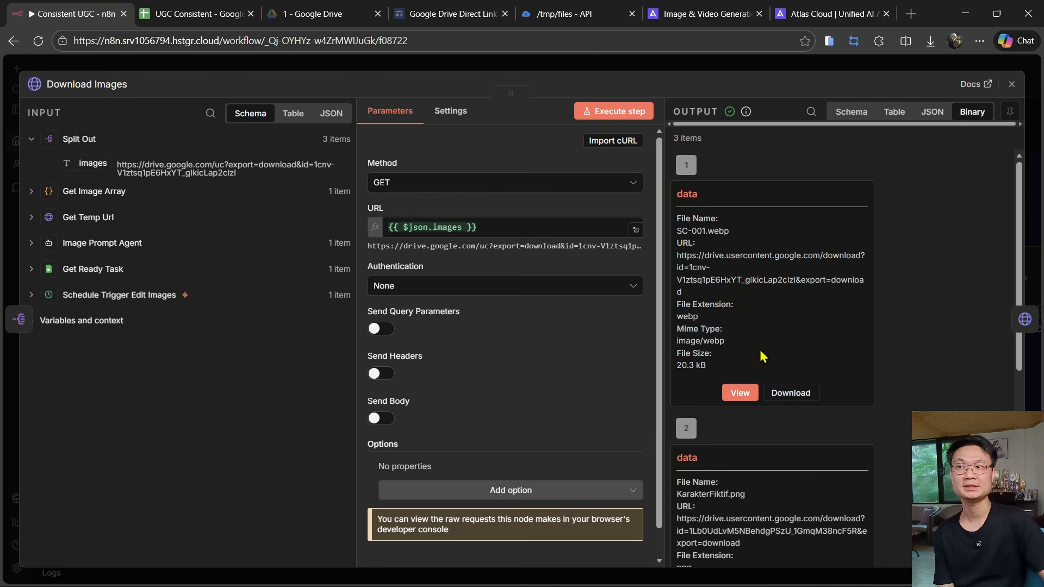
click(740, 392)
click(815, 142)
click(740, 304)
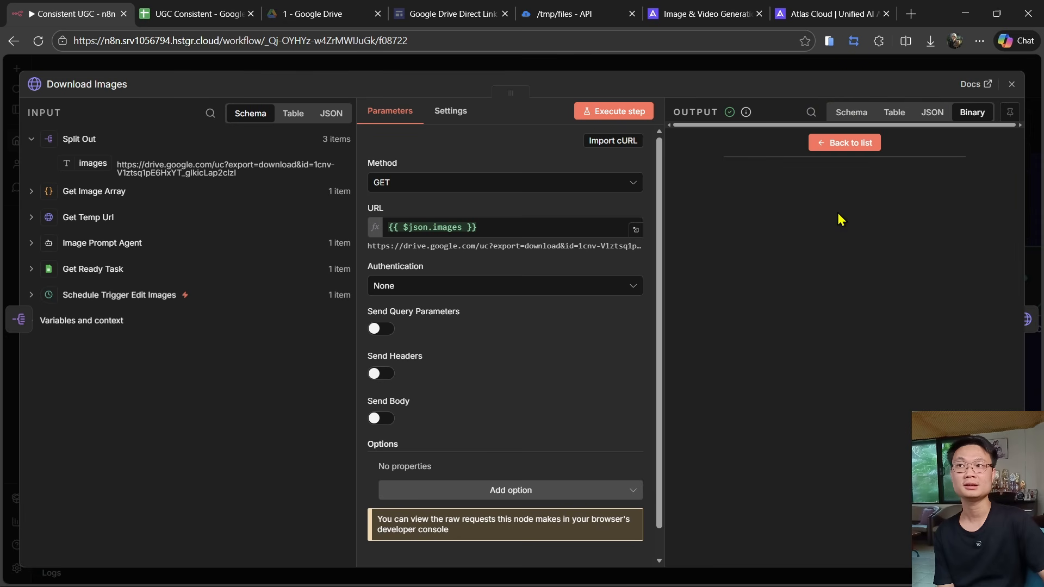
click(845, 144)
scroll(816, 380, down, 1)
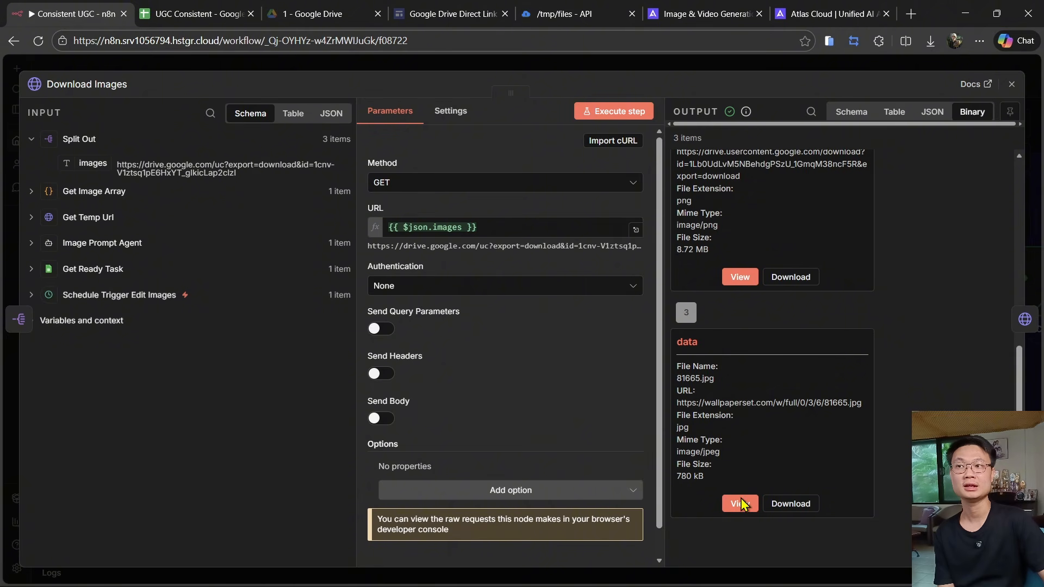
click(737, 502)
click(847, 146)
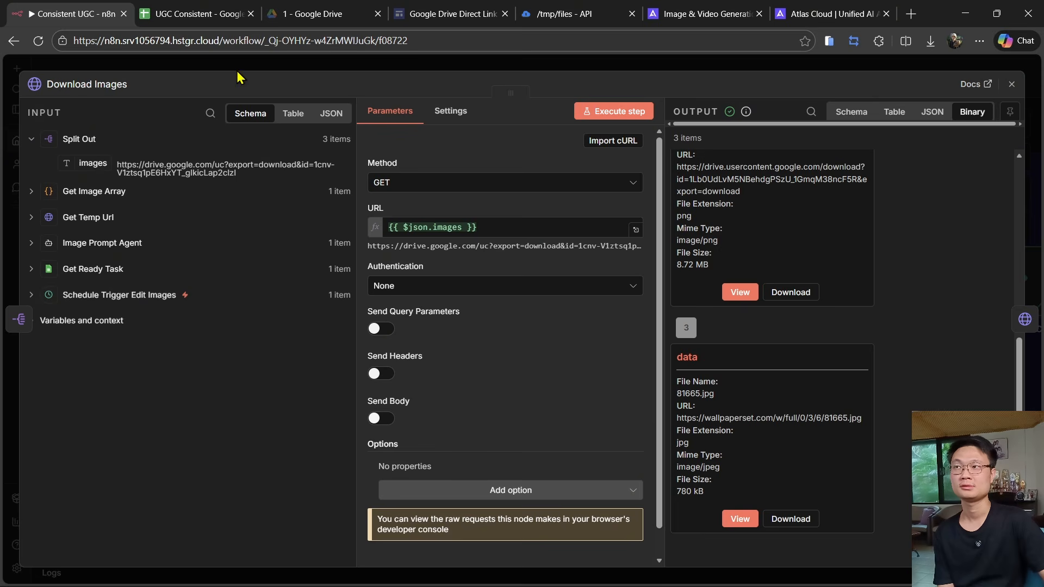
click(237, 70)
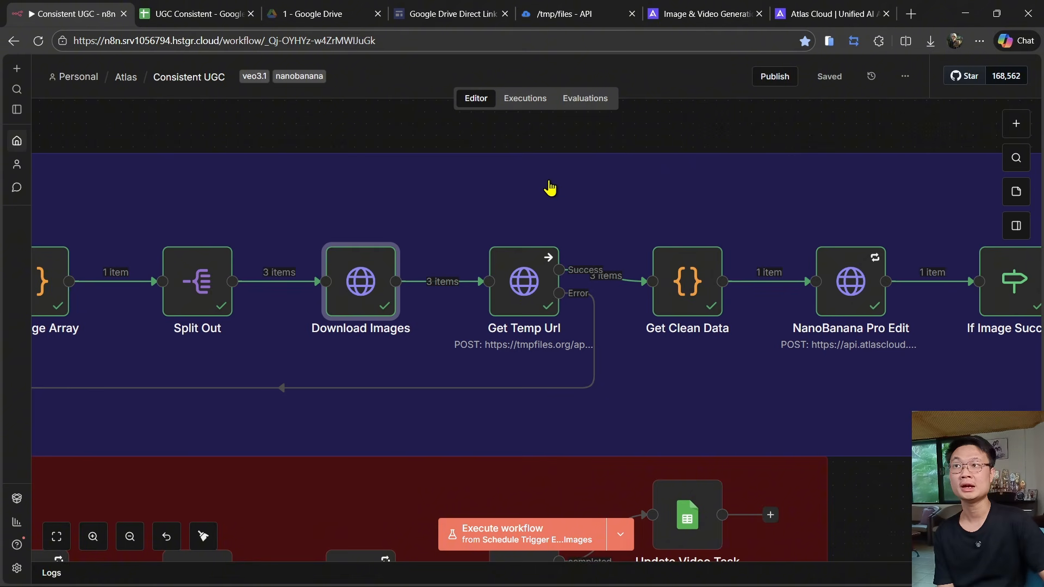
- Copy the example cURL upload command from the tmpfiles.org API page
click(595, 14)
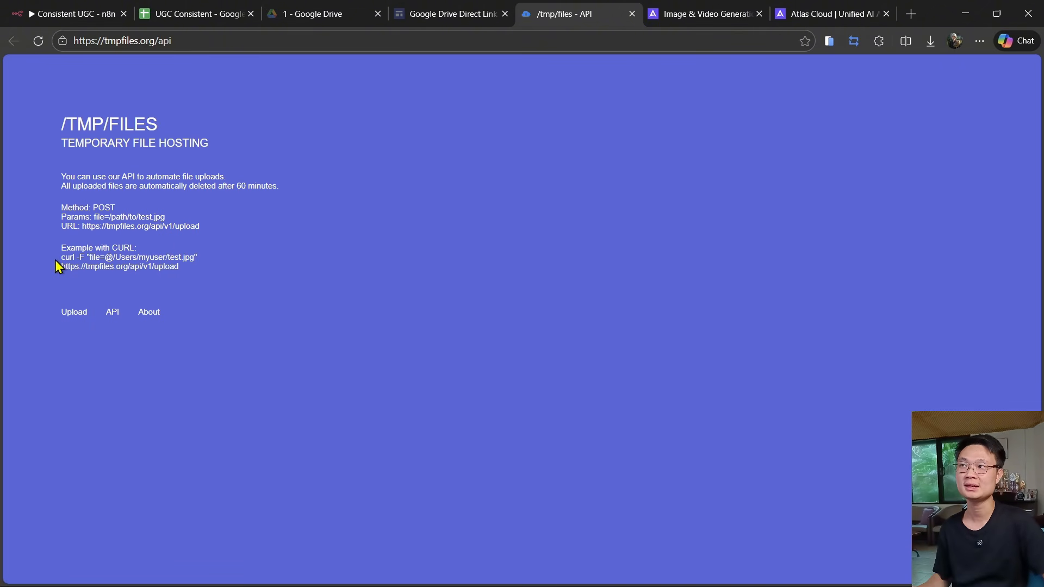
ctrl+scroll(61, 265, up, 5)
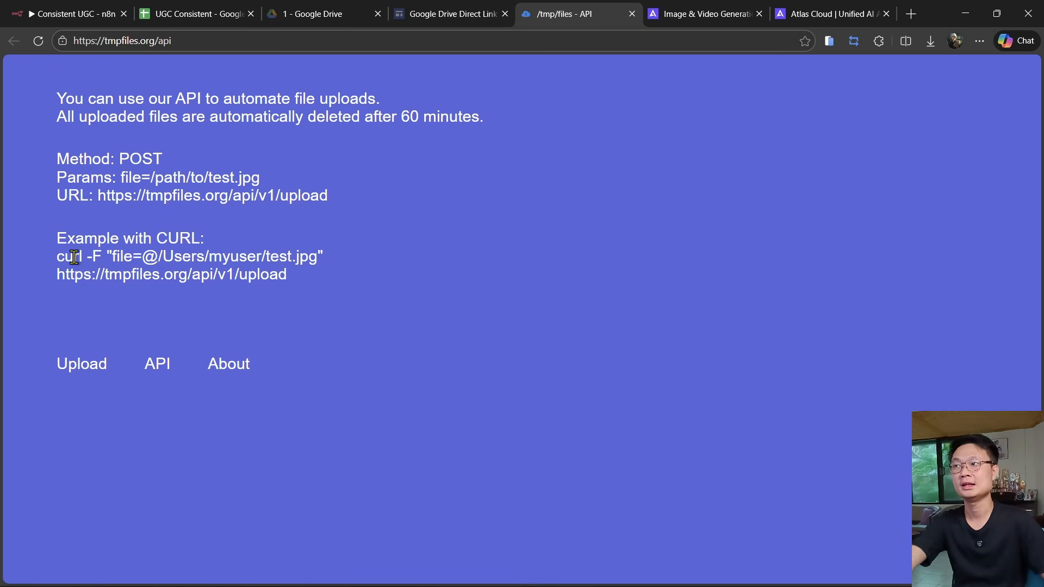
drag(60, 257, 312, 280)
key(ctrl+c)
click(104, 7)
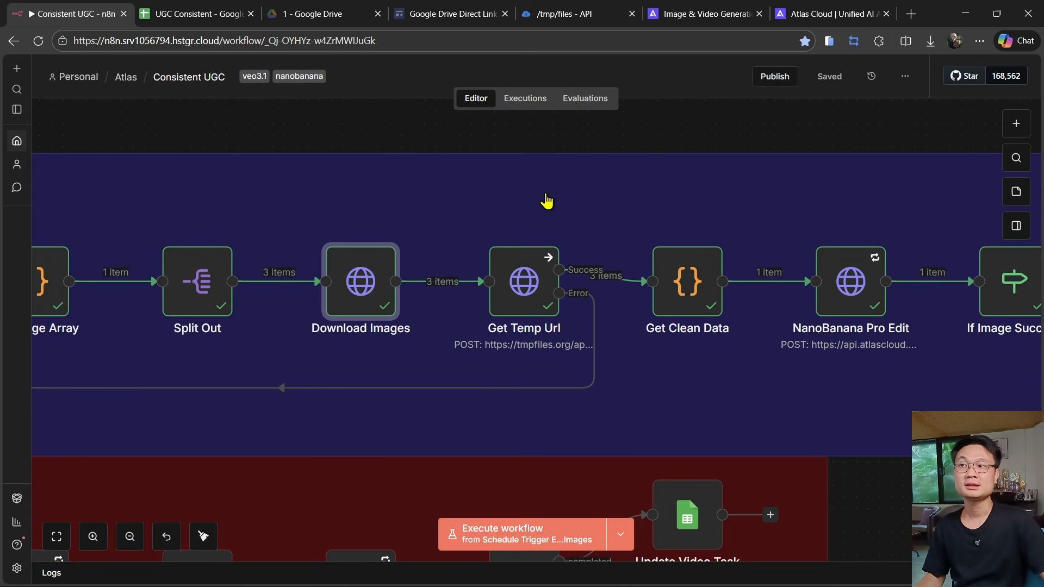
- Add a trial HTTP Request node by importing the copied tmpfiles.org cURL command, then delete it
scroll(582, 217, up, 3)
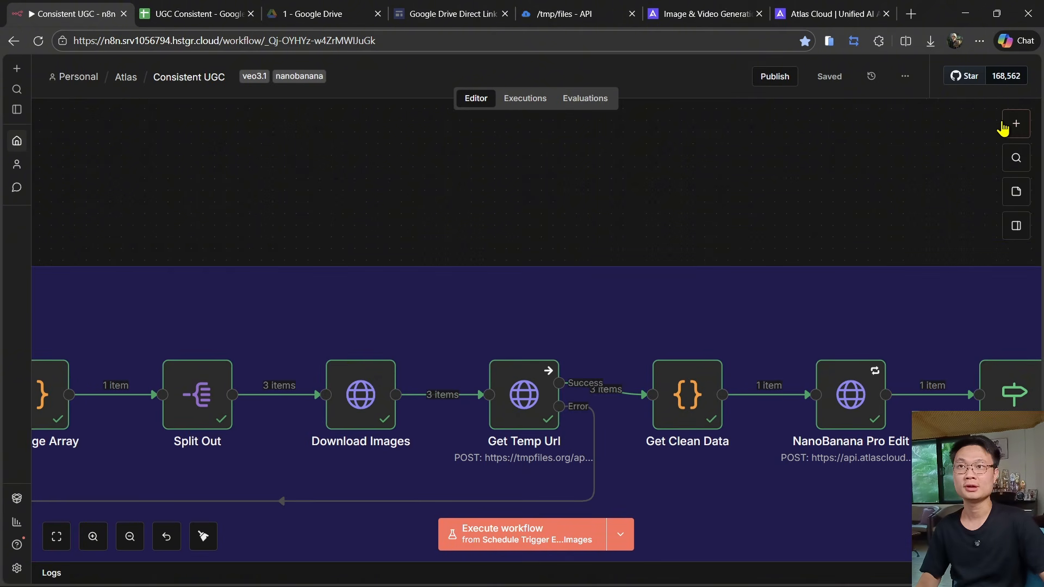
click(1007, 126)
text(http)
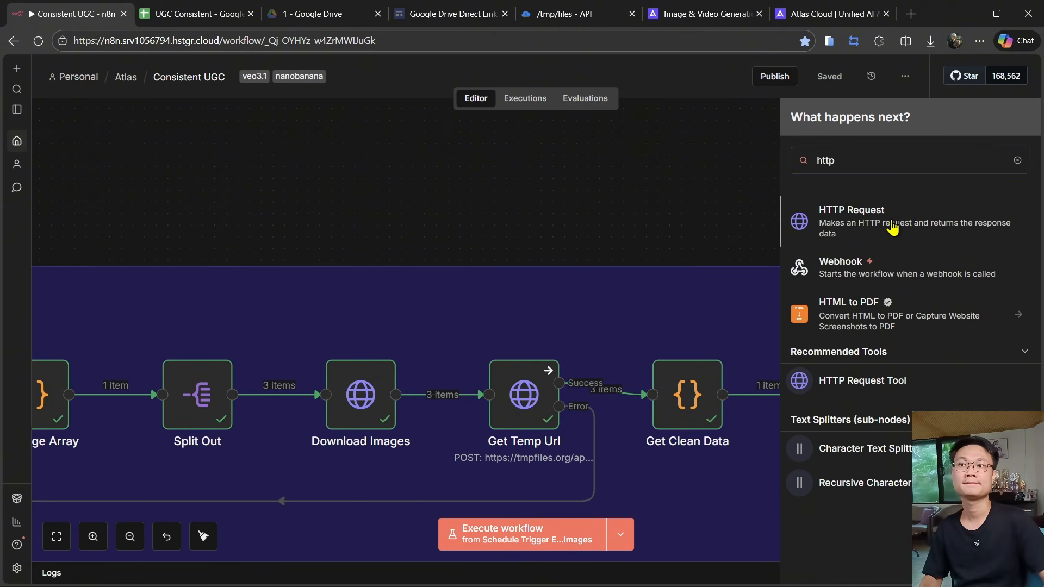
click(886, 223)
click(628, 143)
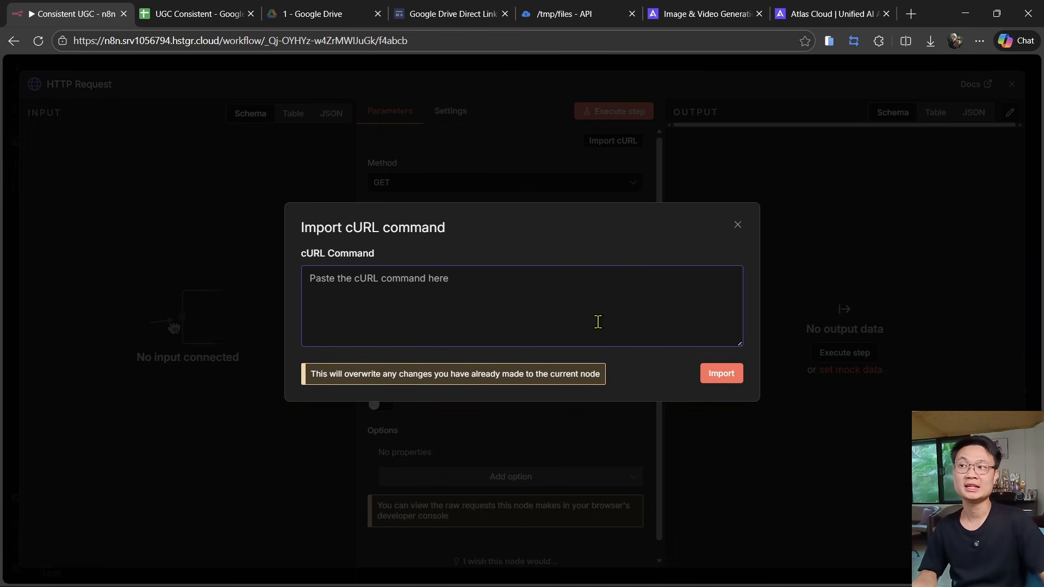
key(ctrl+v)
click(729, 379)
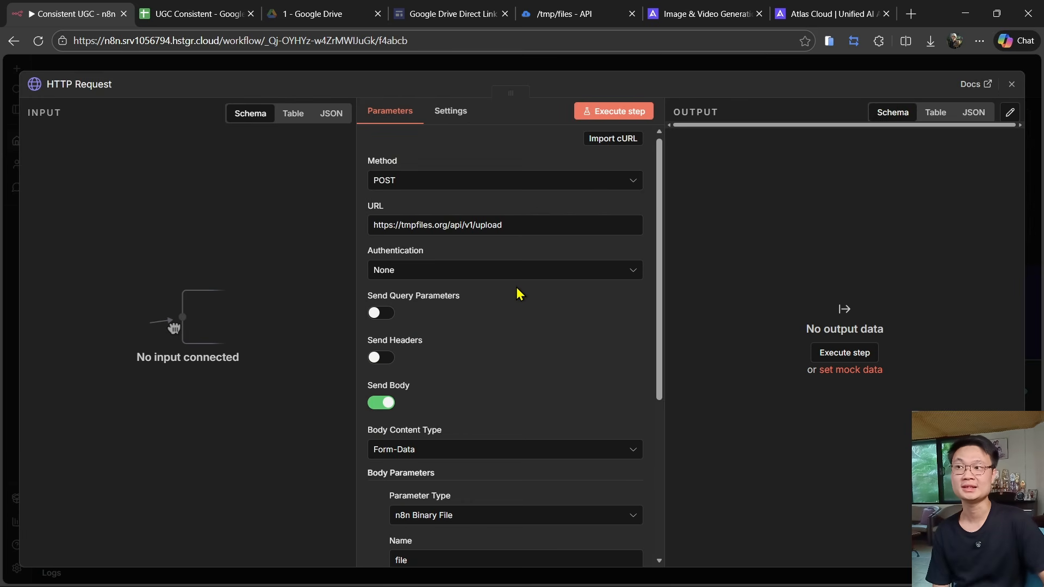
scroll(517, 291, down, 4)
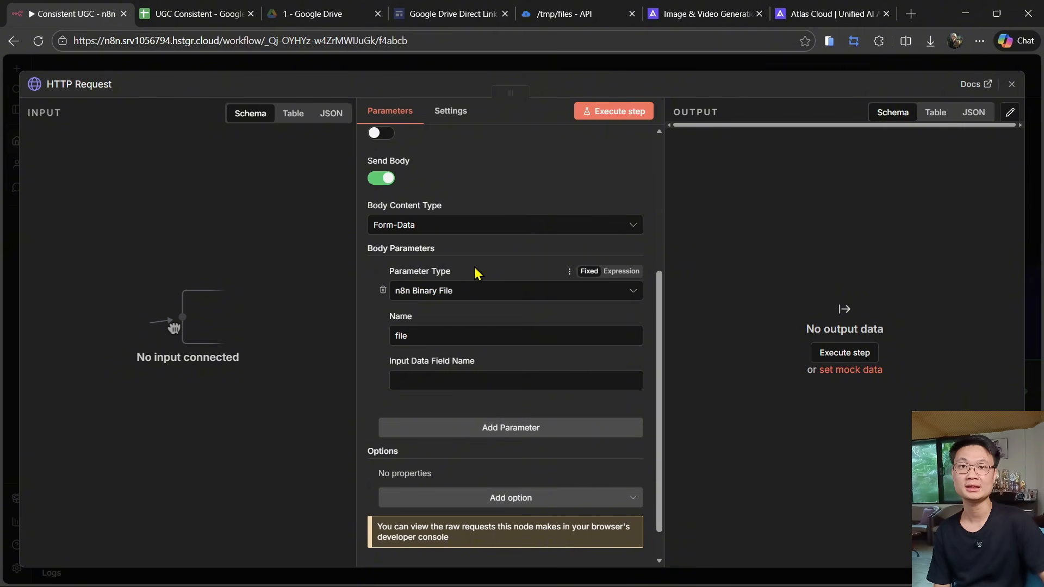
key(Escape)
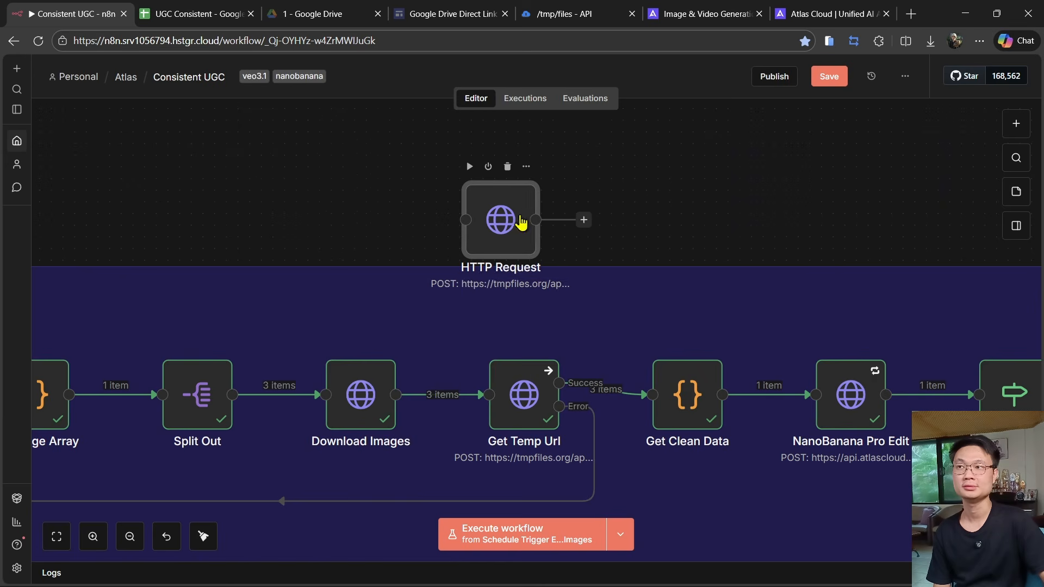
click(504, 166)
- Inspect the Get Temp Url node's binary form-data body field and its uploaded file URL output
double_click(525, 411)
scroll(500, 272, down, 5)
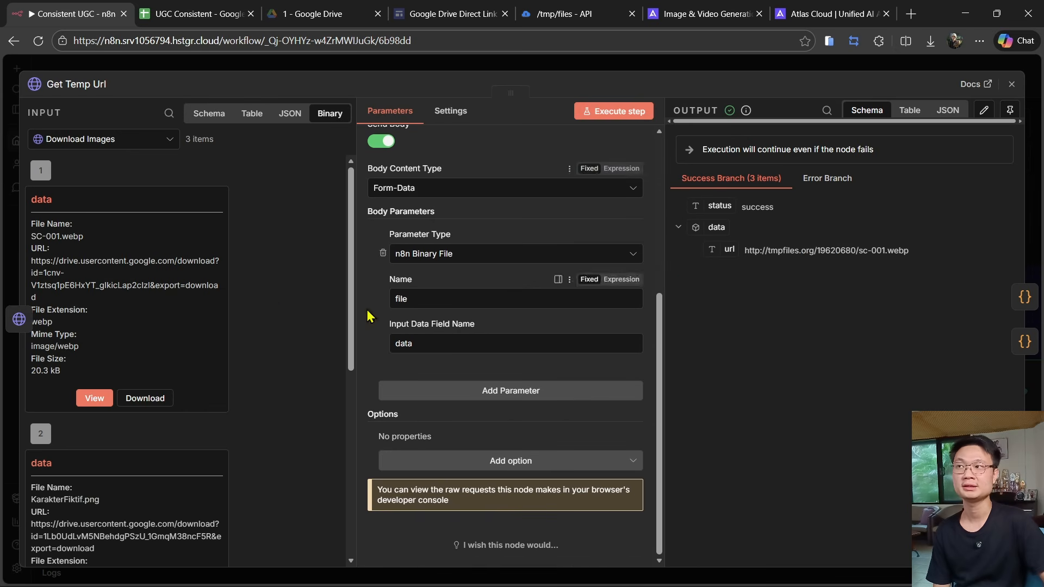
scroll(93, 207, down, 6)
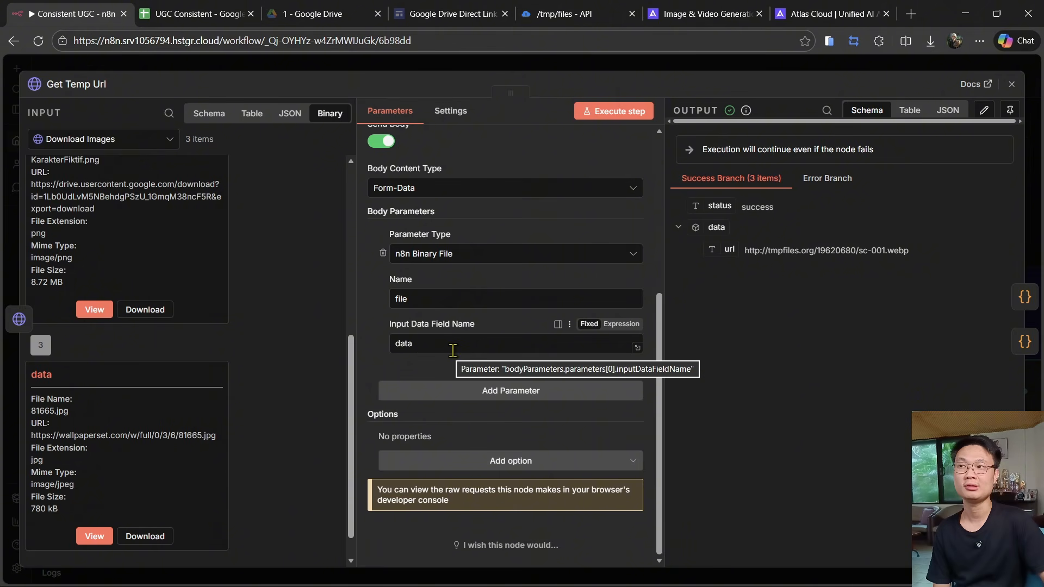
drag(451, 351, 379, 356)
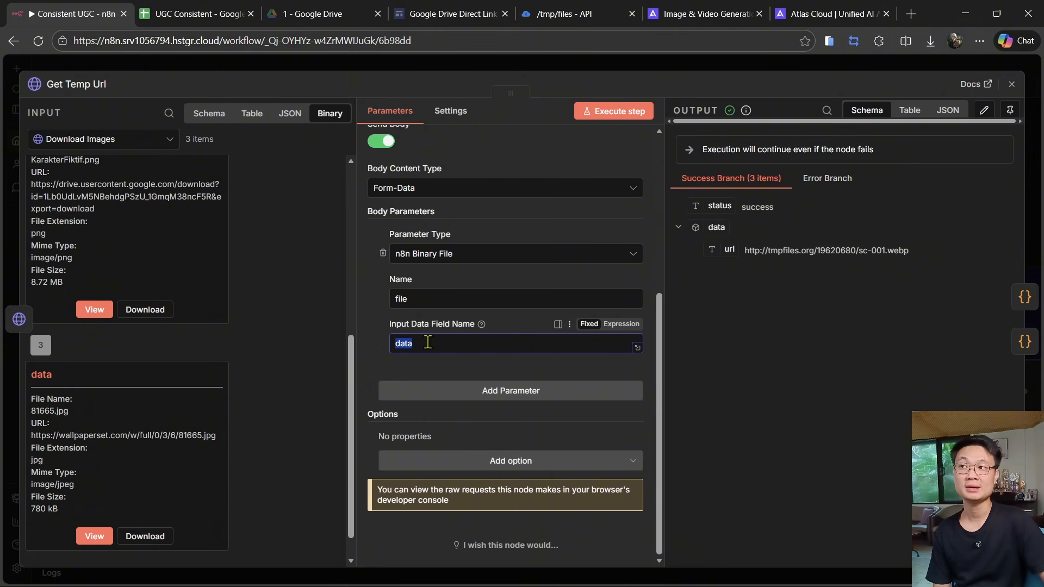
scroll(174, 364, up, 6)
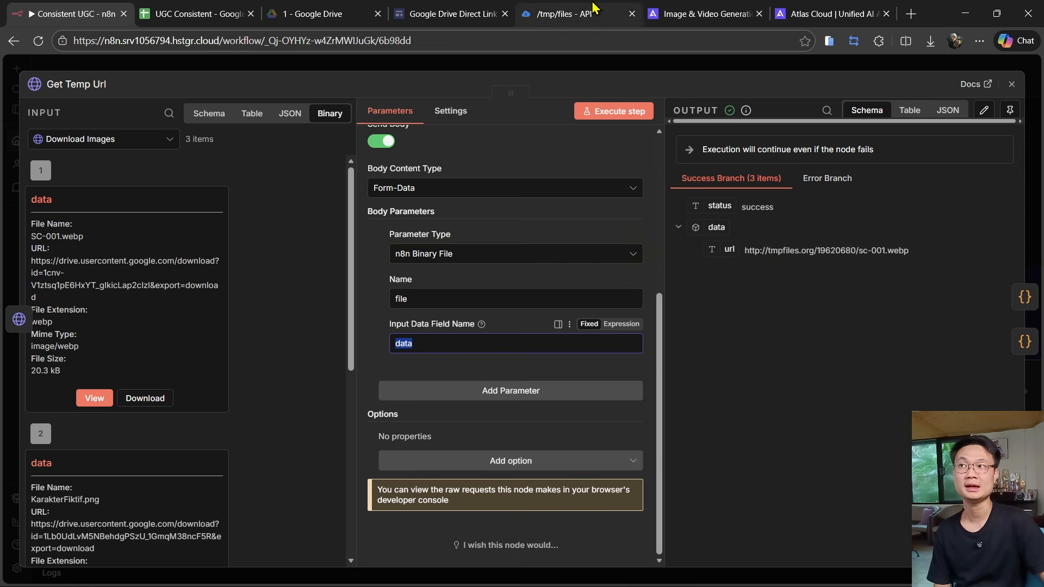
scroll(422, 246, up, 5)
scroll(424, 241, down, 4)
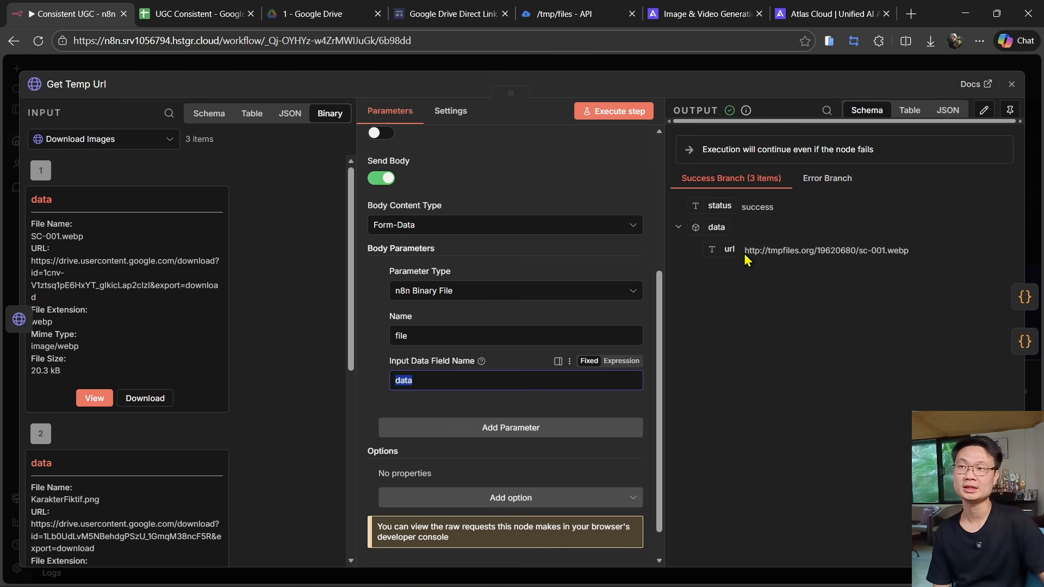
drag(745, 253, 909, 251)
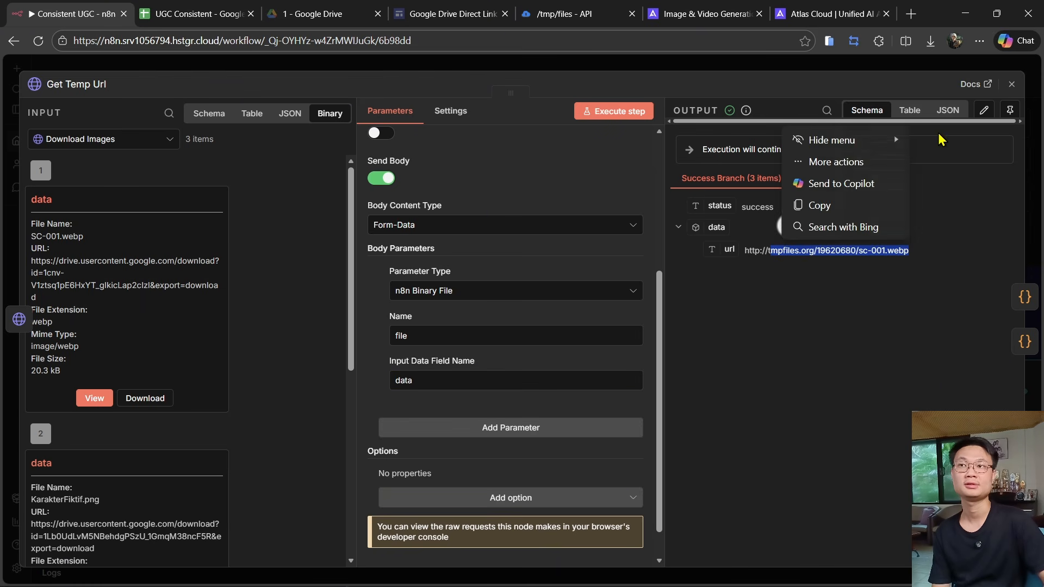
click(947, 110)
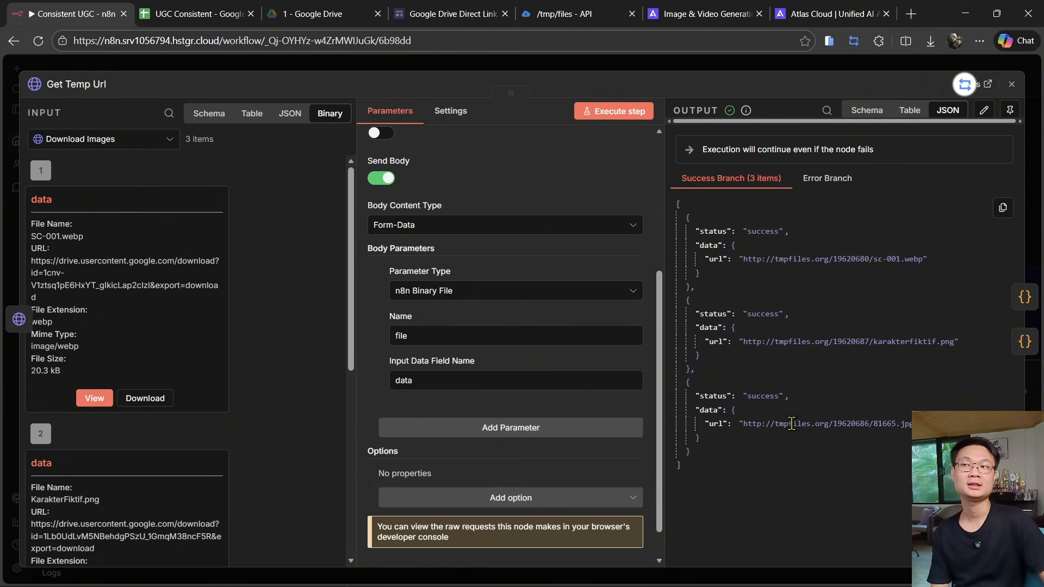
scroll(128, 259, down, 7)
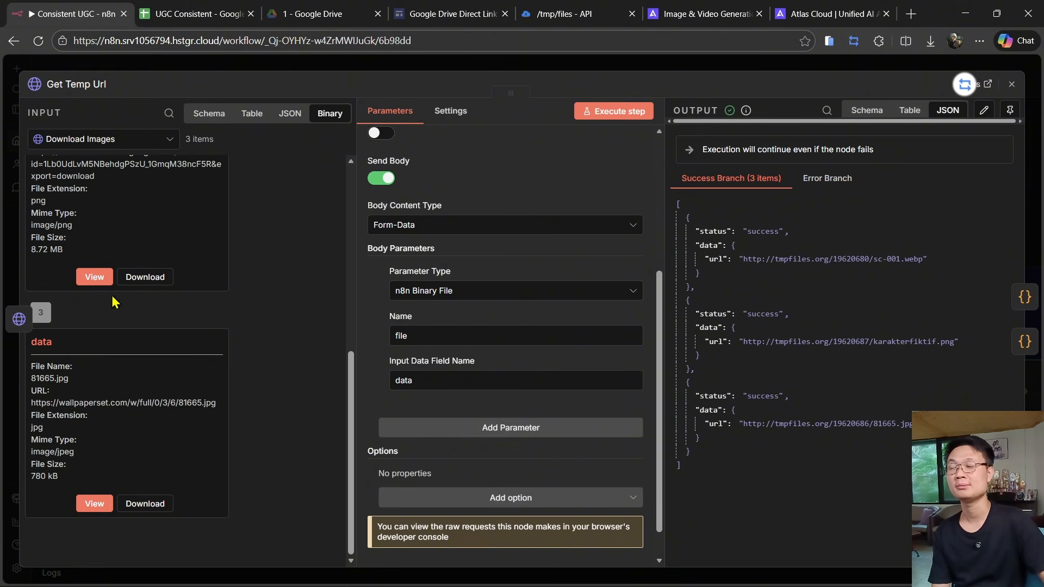
click(514, 64)
- Open the Get Clean Data code node and review its script and the images, prompt and metadata output
drag(731, 219, 438, 134)
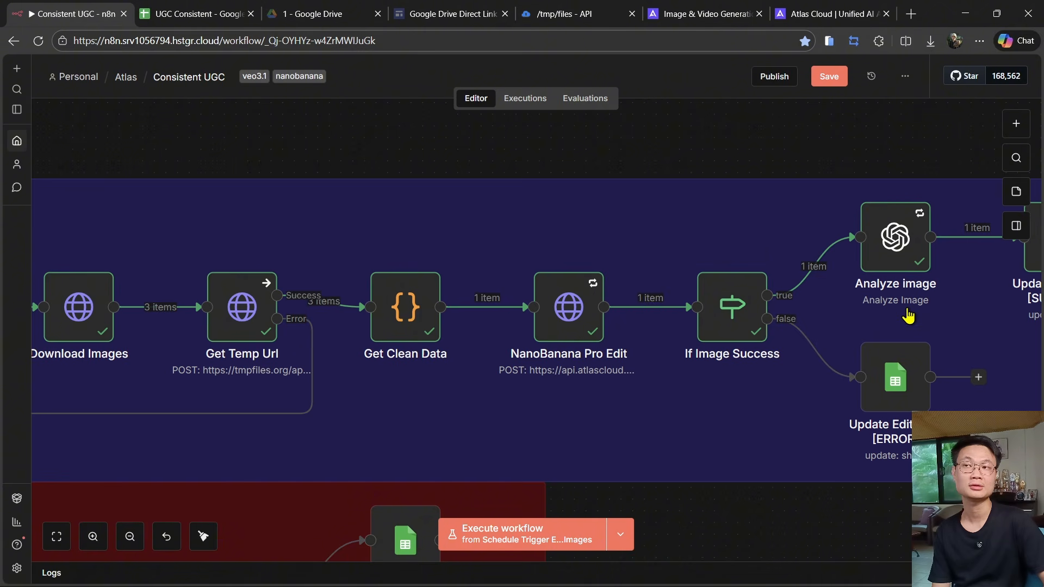
click(389, 326)
double_click(390, 327)
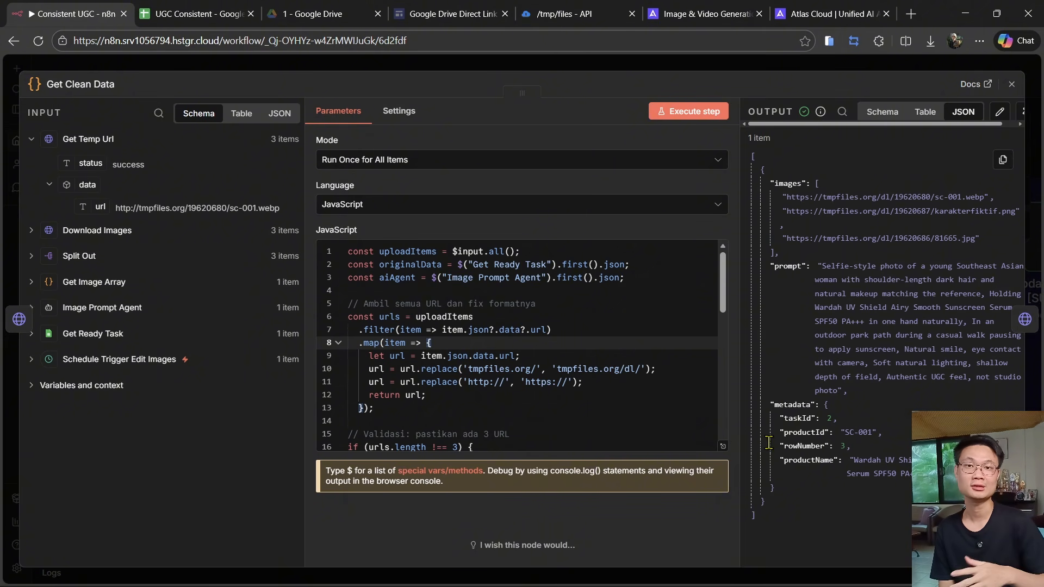
drag(739, 189, 674, 189)
click(866, 113)
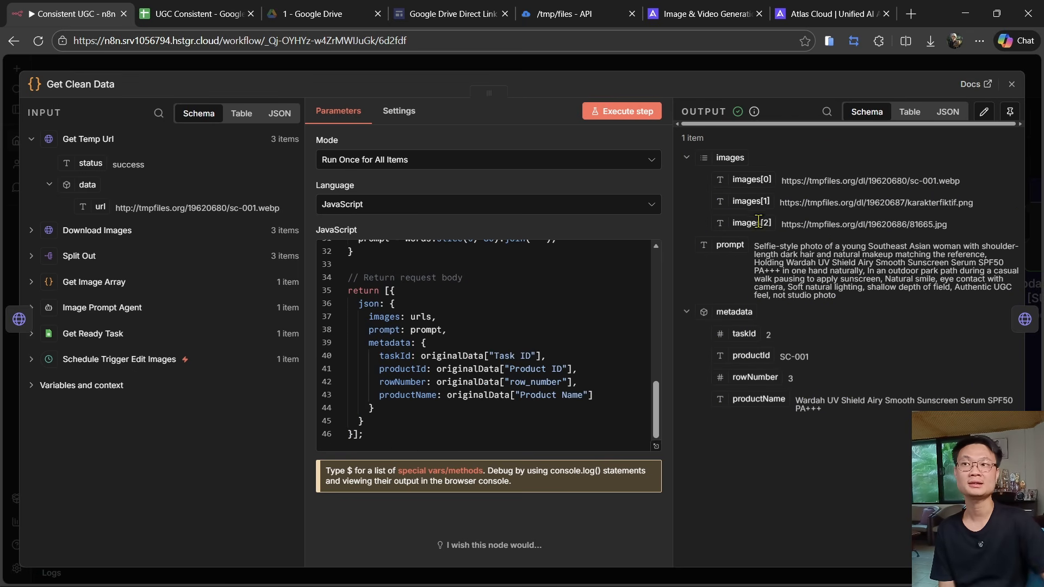
click(267, 71)
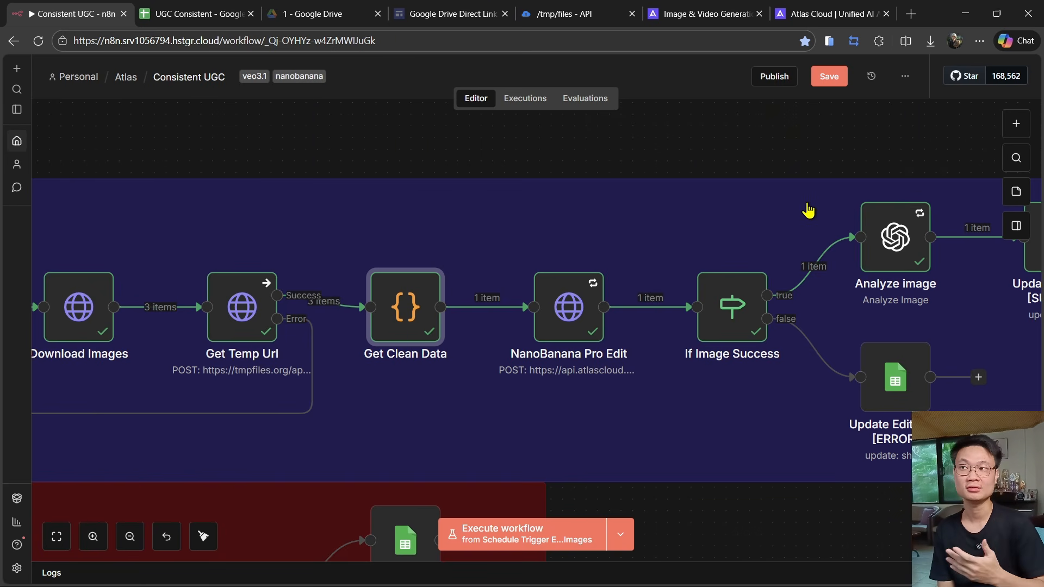
- Open the NanoBanana Pro Edit node to review its Atlas Cloud request settings and generated image output
drag(807, 210, 651, 200)
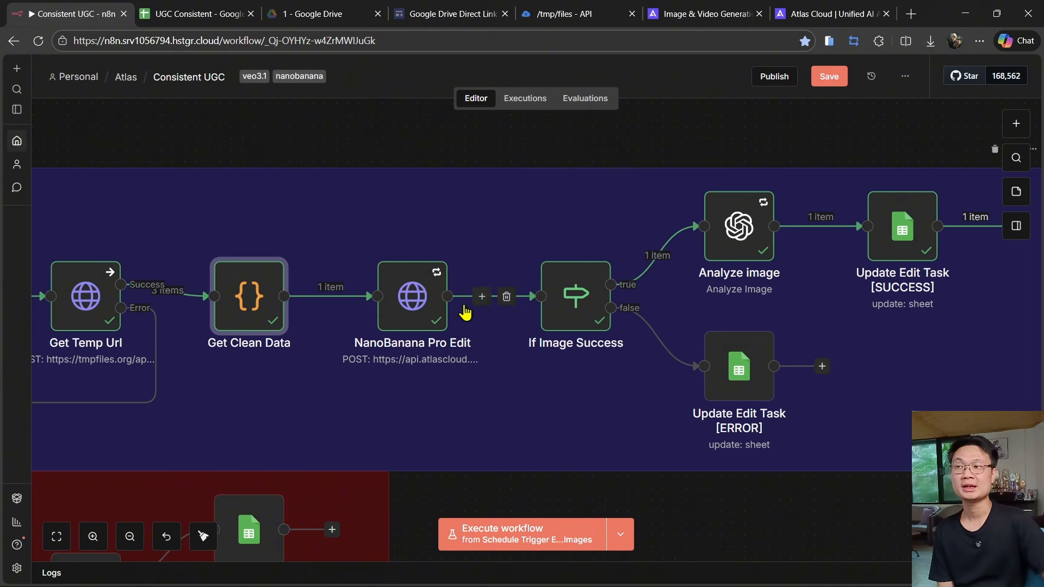
double_click(414, 291)
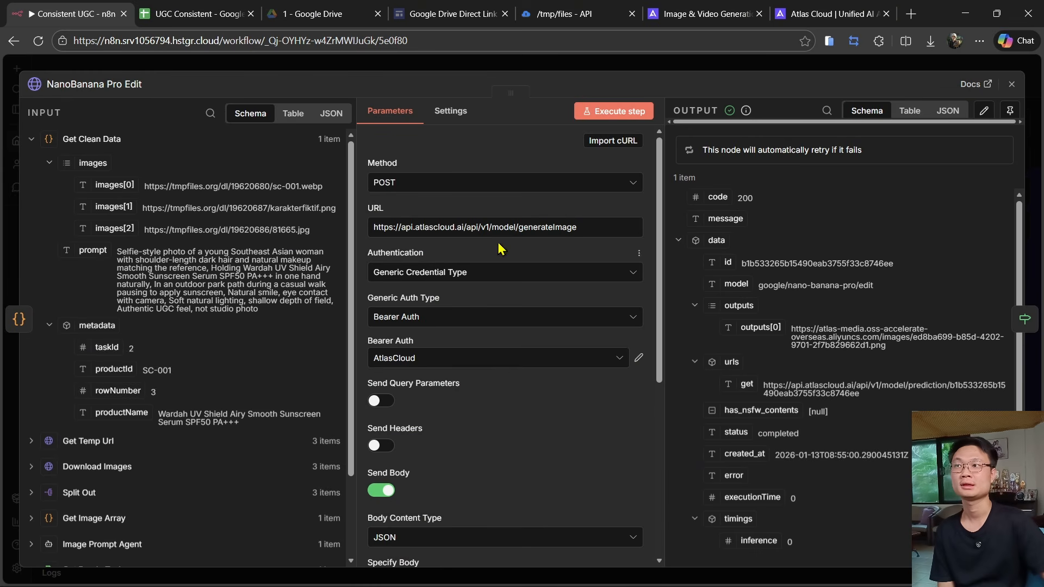
click(442, 69)
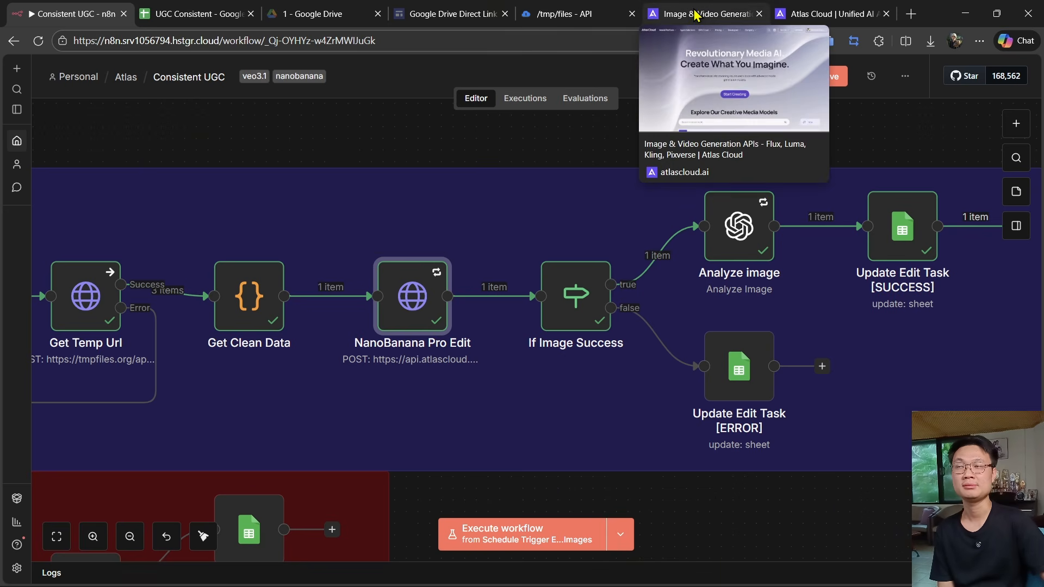
- Browse the Atlas Cloud media models page for the Nano Banana Pro and Veo3.1 models
click(721, 7)
scroll(469, 272, down, 6)
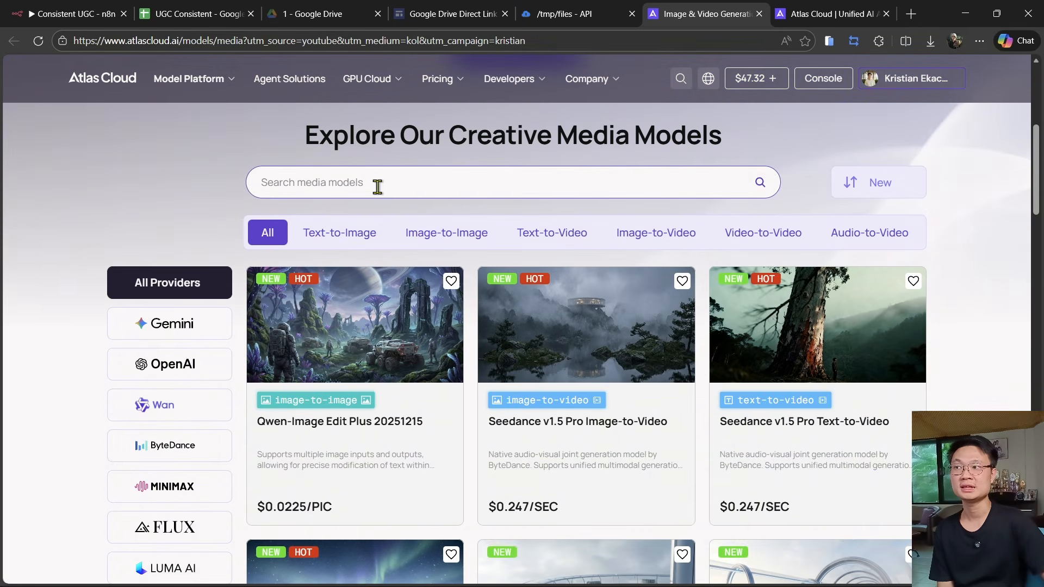
click(180, 327)
scroll(656, 326, down, 7)
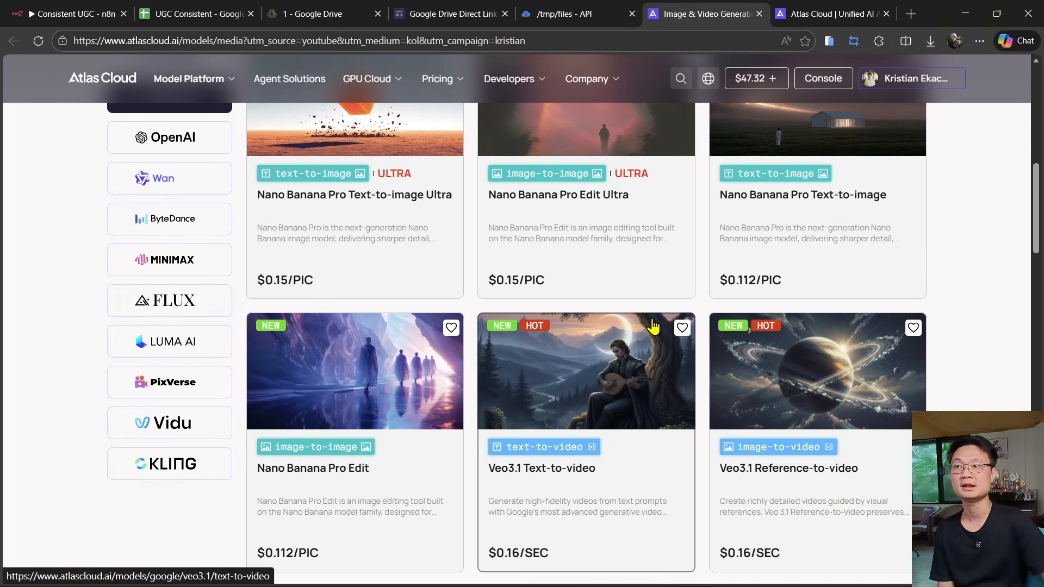
- Open the Nano Banana Pro Edit model's API page and copy its cURL image generation request
scroll(650, 266, up, 3)
scroll(654, 296, down, 4)
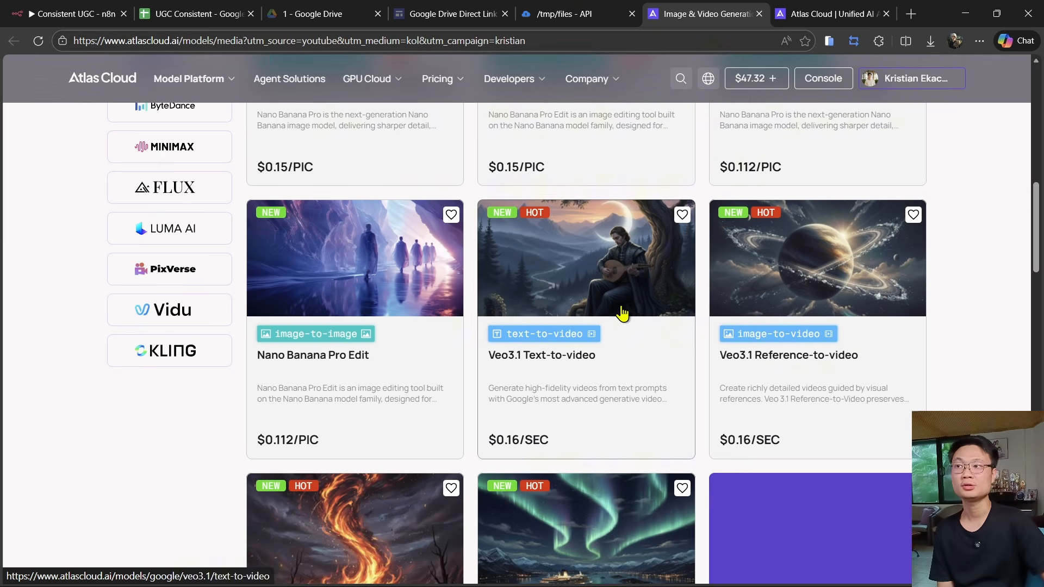
click(387, 372)
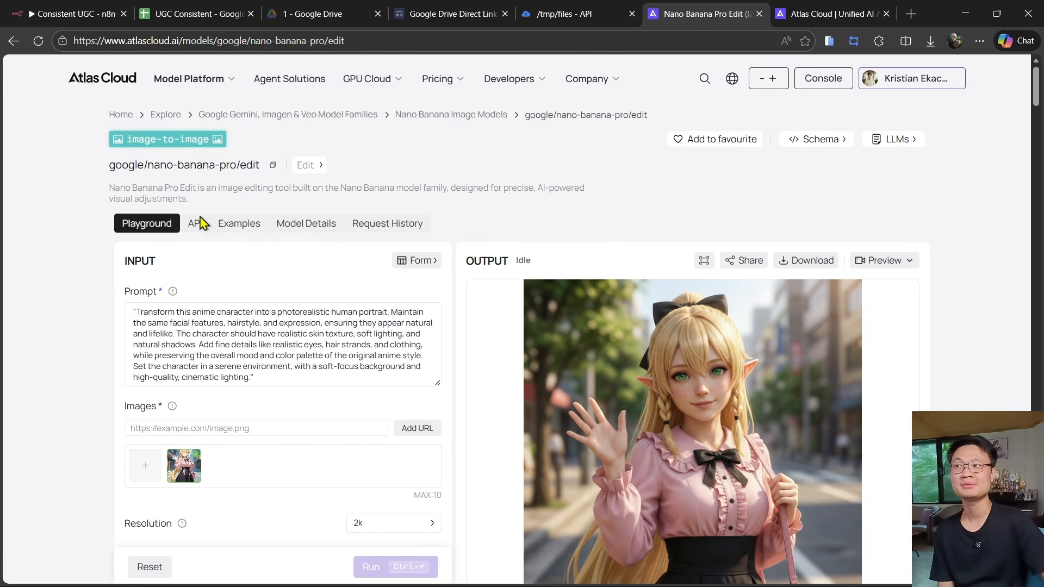
click(194, 223)
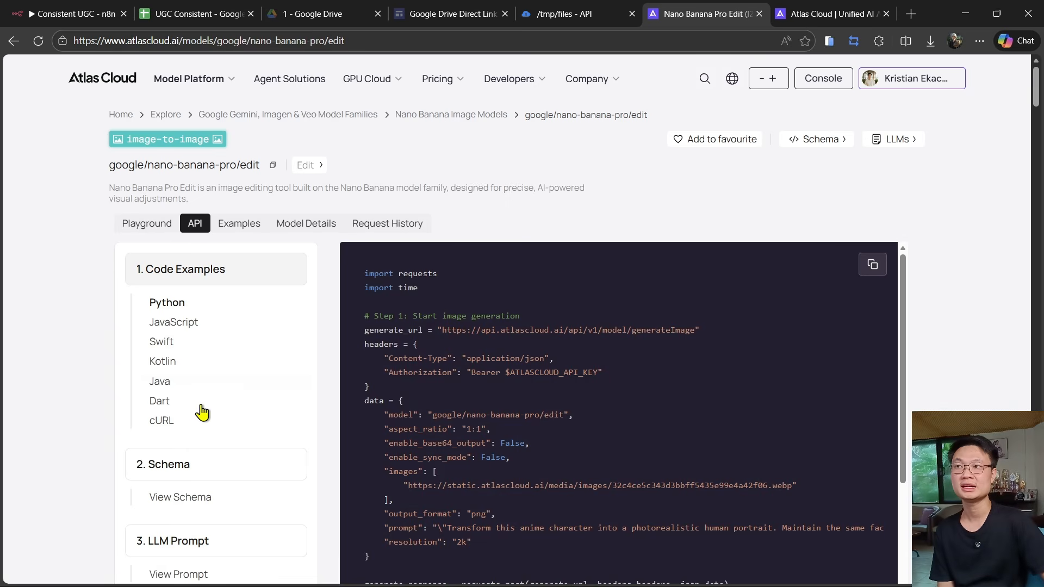
click(173, 424)
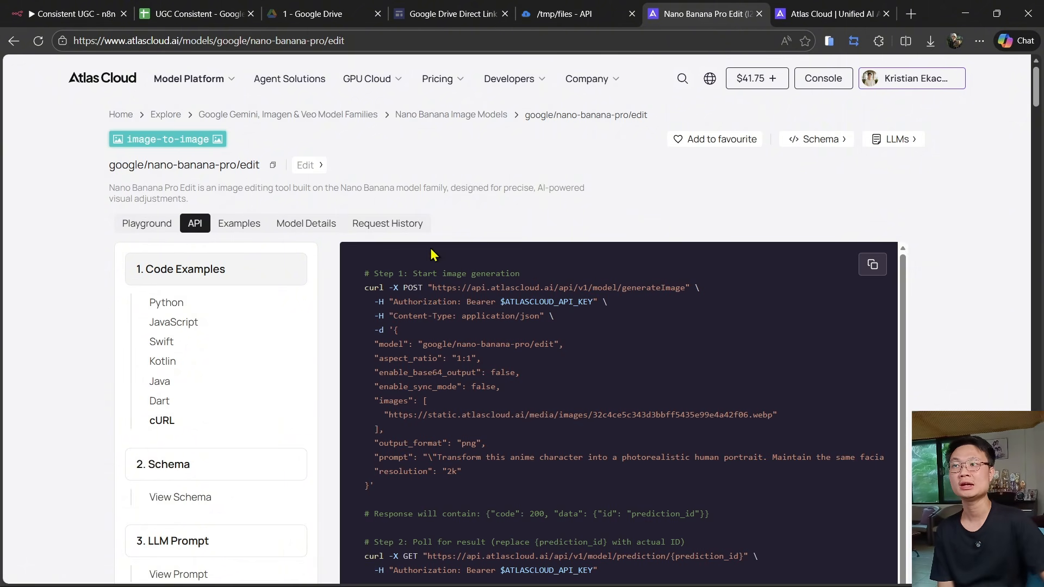
drag(363, 295, 444, 503)
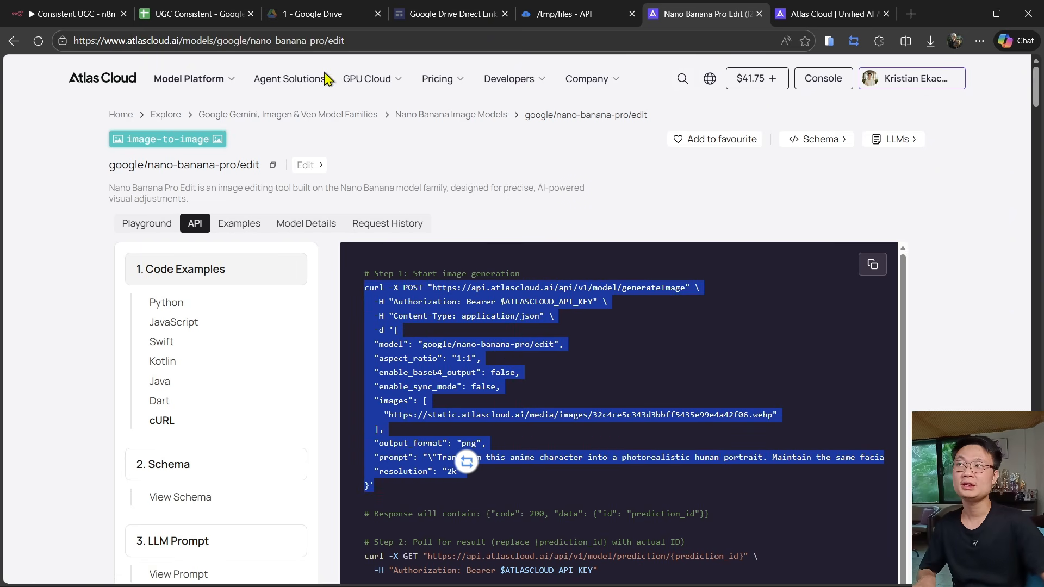
- Add an HTTP Request node to the workflow and import the copied cURL command into it
click(106, 15)
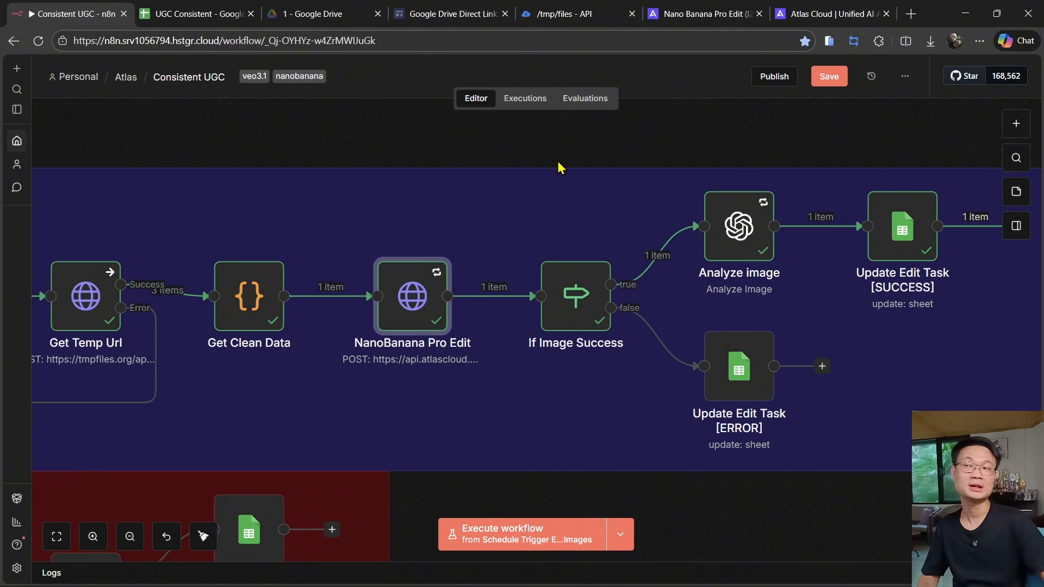
scroll(429, 181, up, 3)
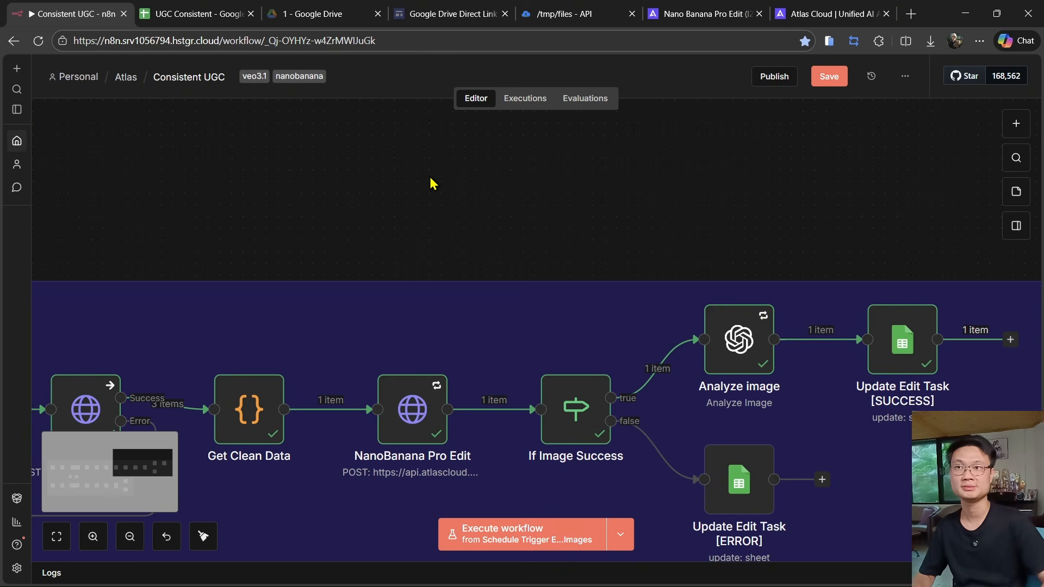
key(Tab)
text(http)
click(966, 245)
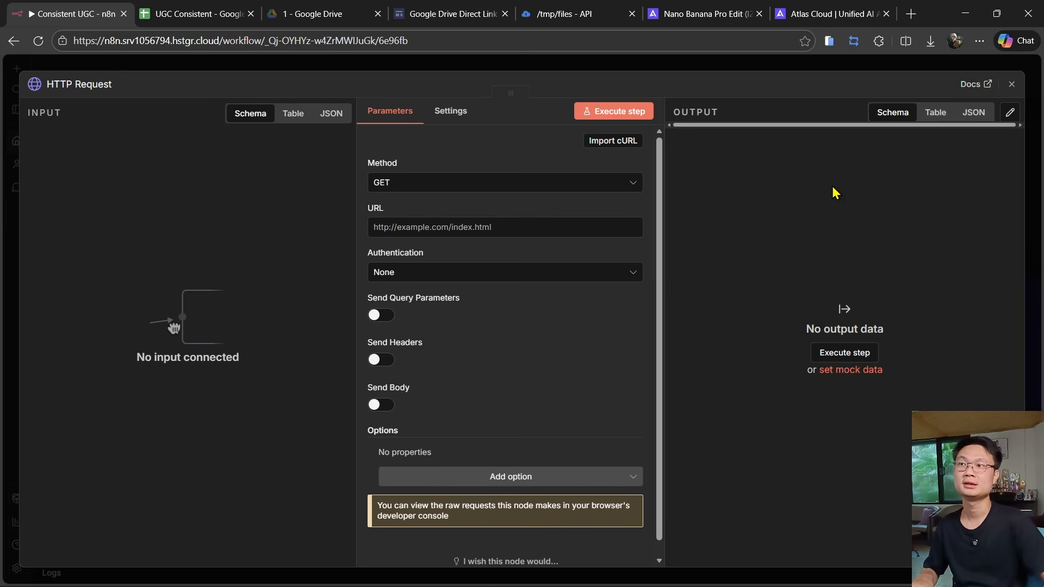
click(614, 142)
key(ctrl+v)
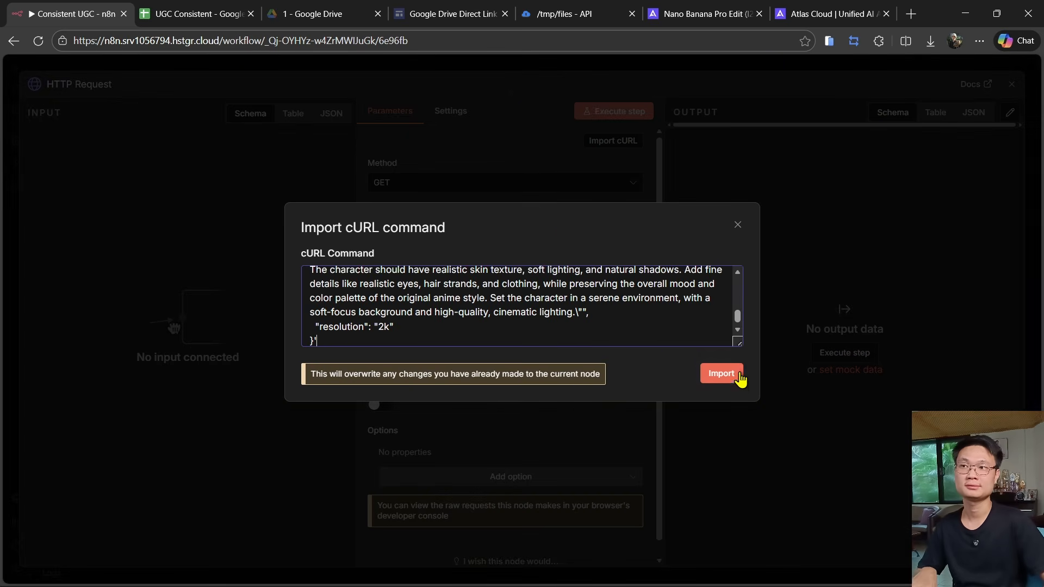
click(737, 373)
scroll(566, 361, down, 10)
scroll(615, 275, up, 10)
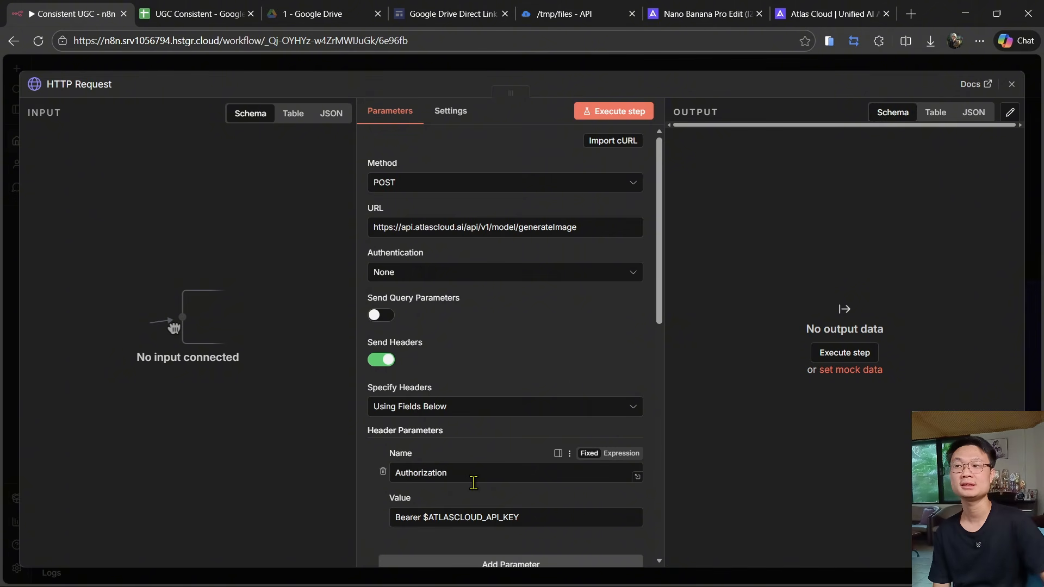
drag(521, 519, 416, 525)
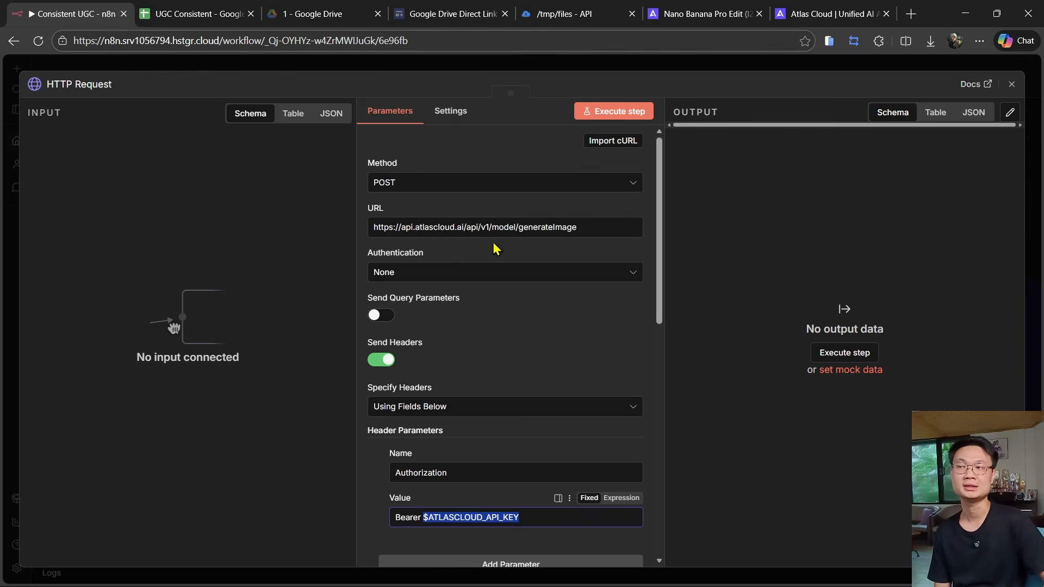
- Create a new Atlas Cloud API key named testing and copy it
click(834, 13)
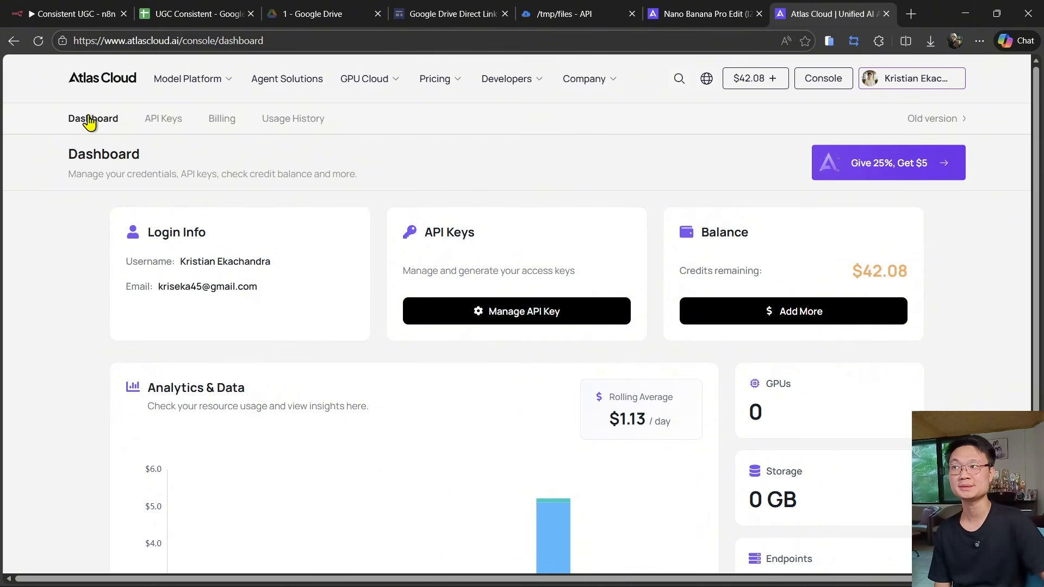
click(539, 328)
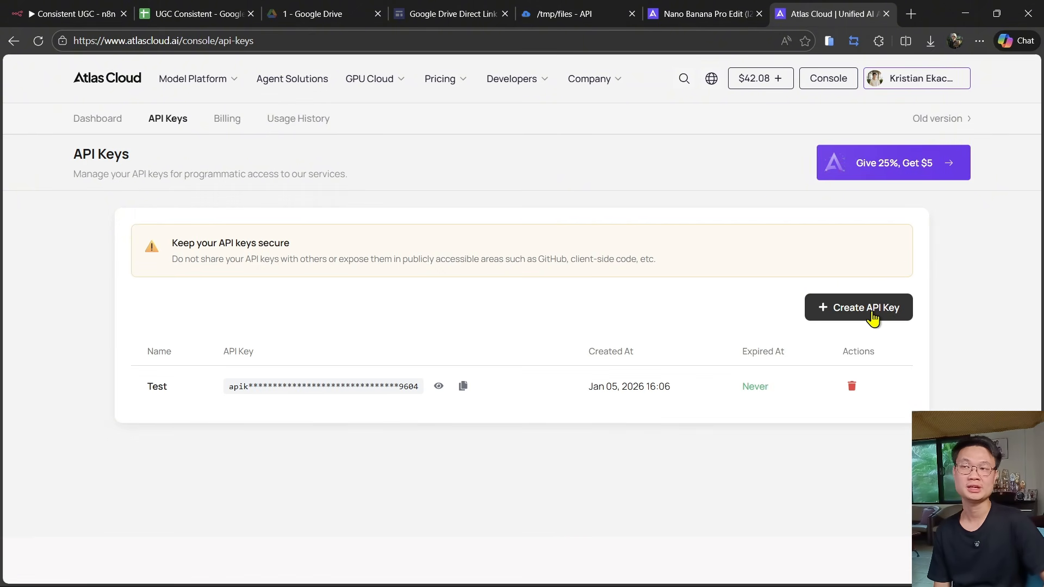
click(873, 318)
text(tes)
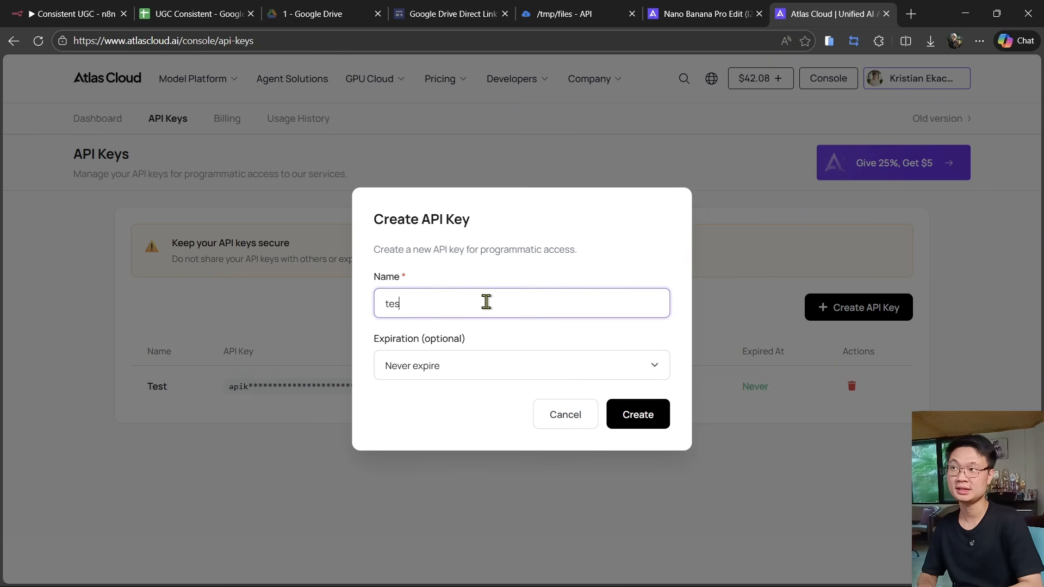
text(ting)
click(653, 416)
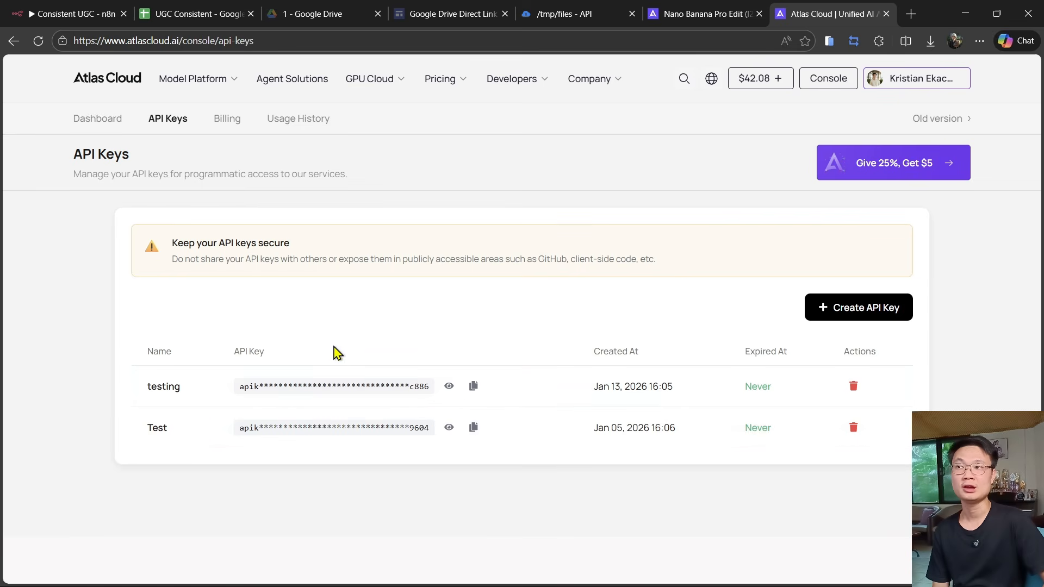
click(473, 386)
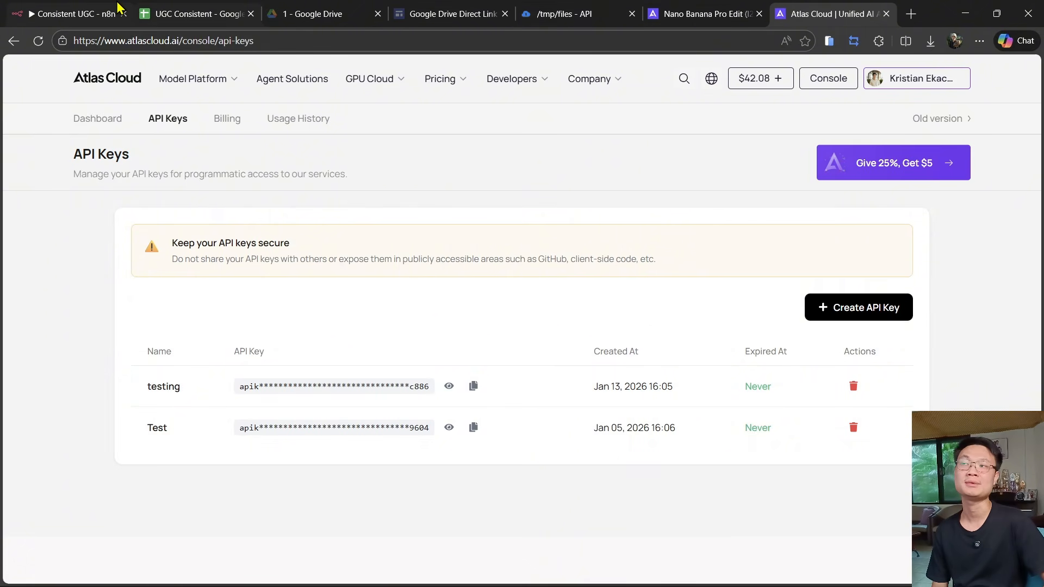
- Set the HTTP Request node's authentication to Generic Credential Type with Bearer Auth
click(76, 12)
drag(519, 517, 423, 524)
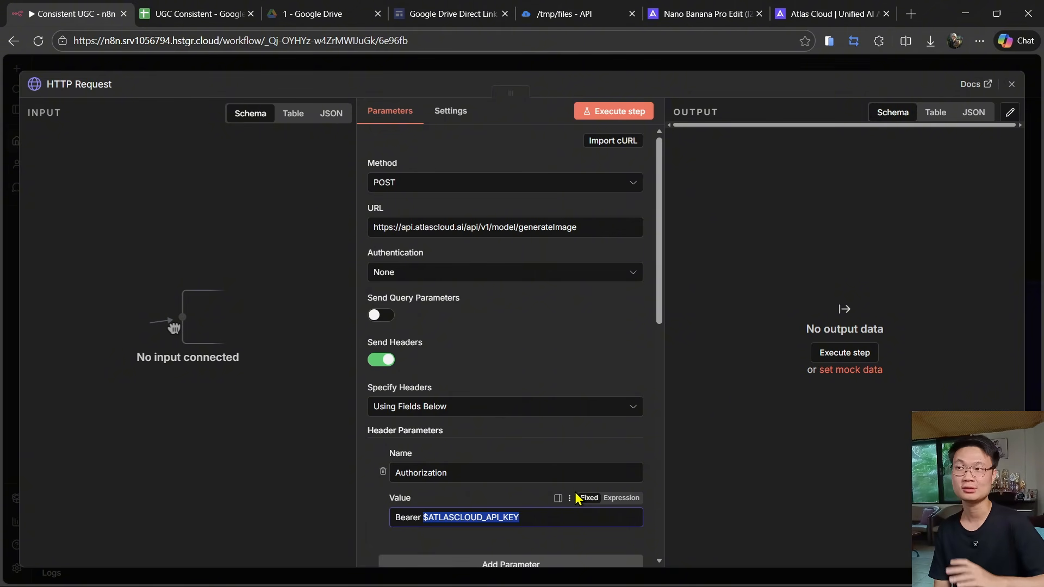
click(425, 278)
click(448, 395)
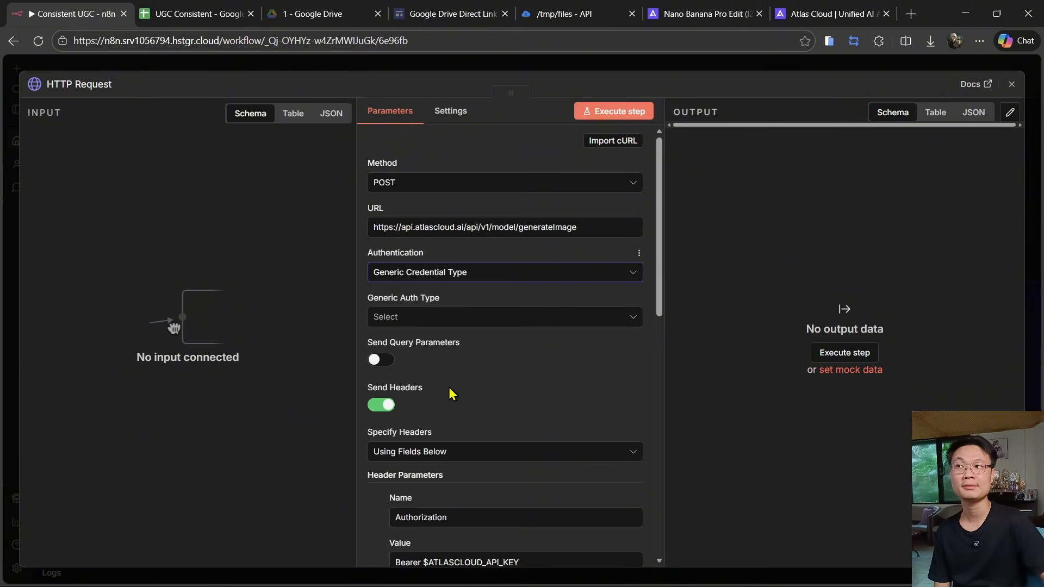
click(431, 319)
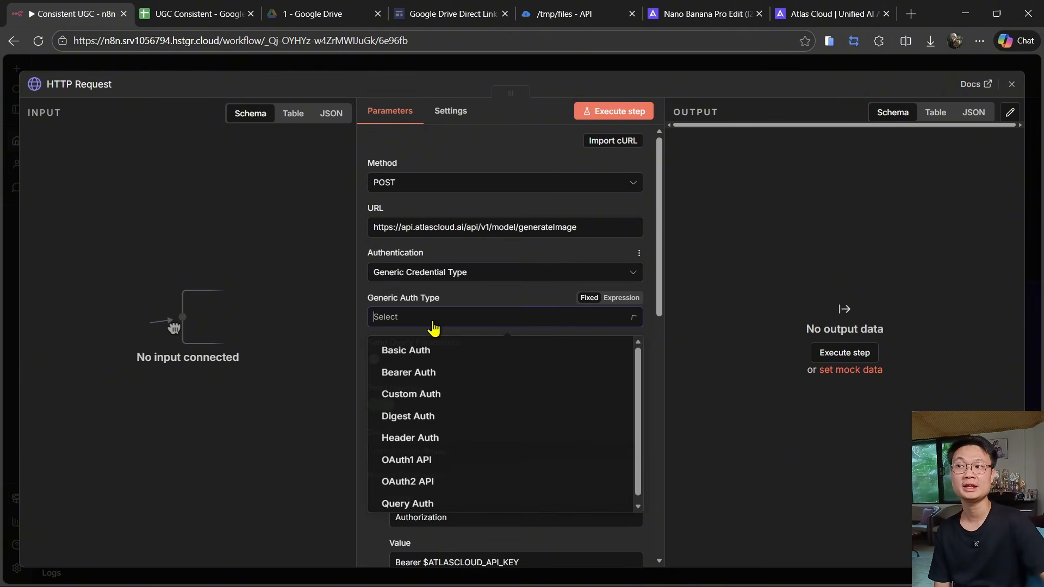
click(433, 381)
- Create a new Bearer Auth credential named Atlas cloud testing, pasting the API key as the bearer token
scroll(435, 424, down, 2)
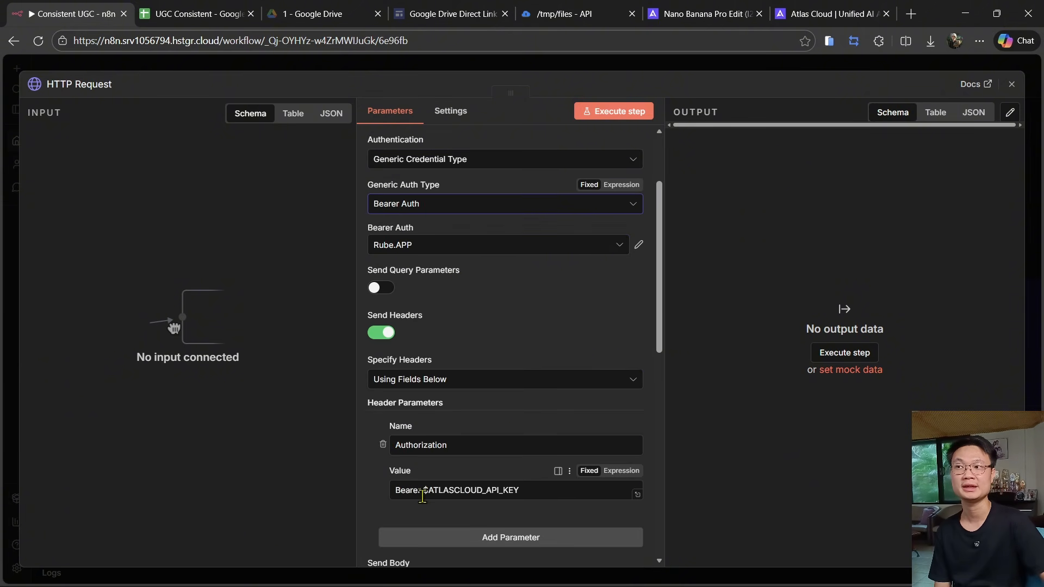
click(459, 249)
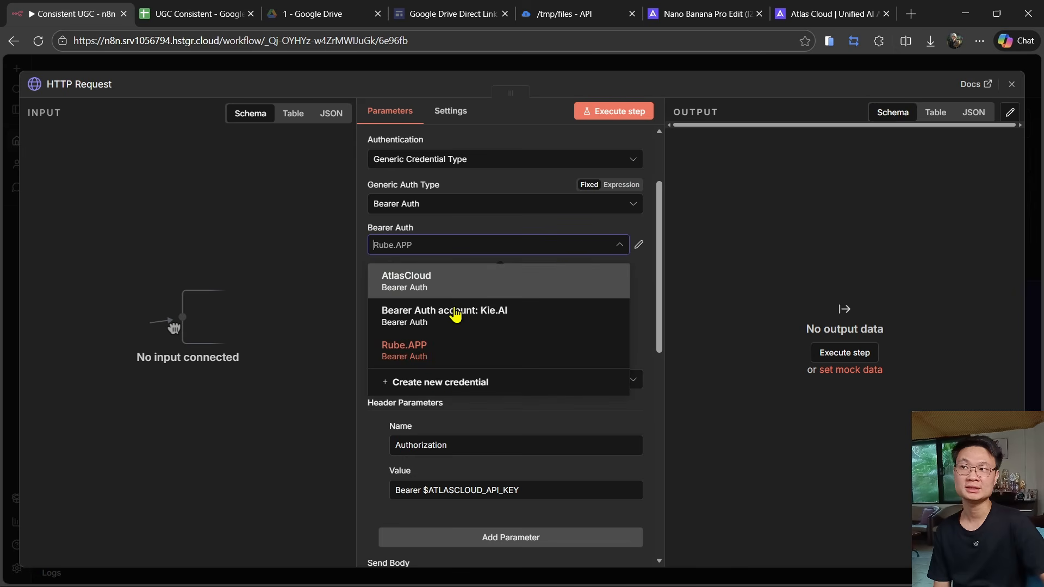
click(444, 383)
click(354, 253)
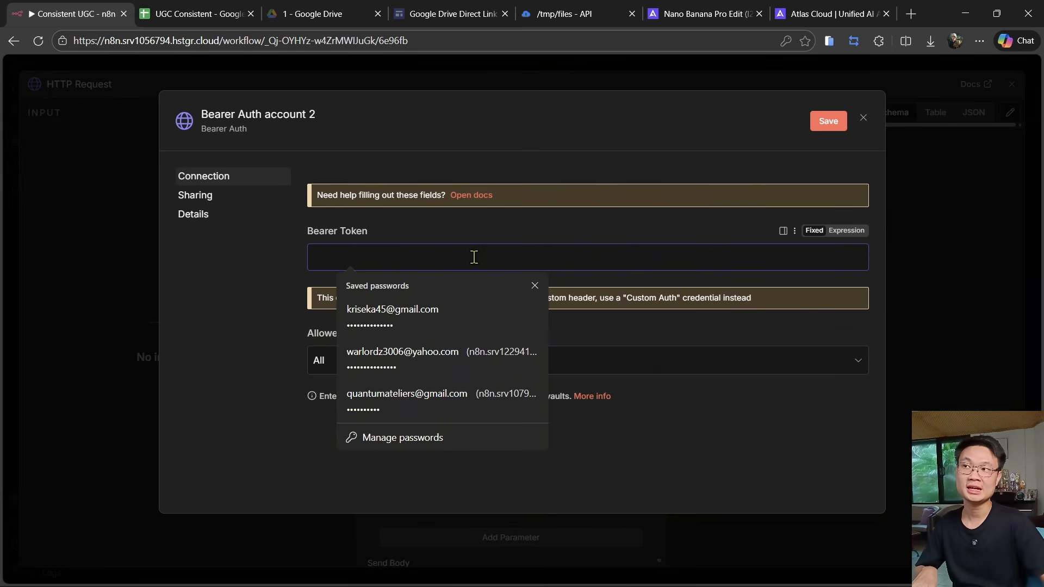
key(ctrl+v)
click(258, 114)
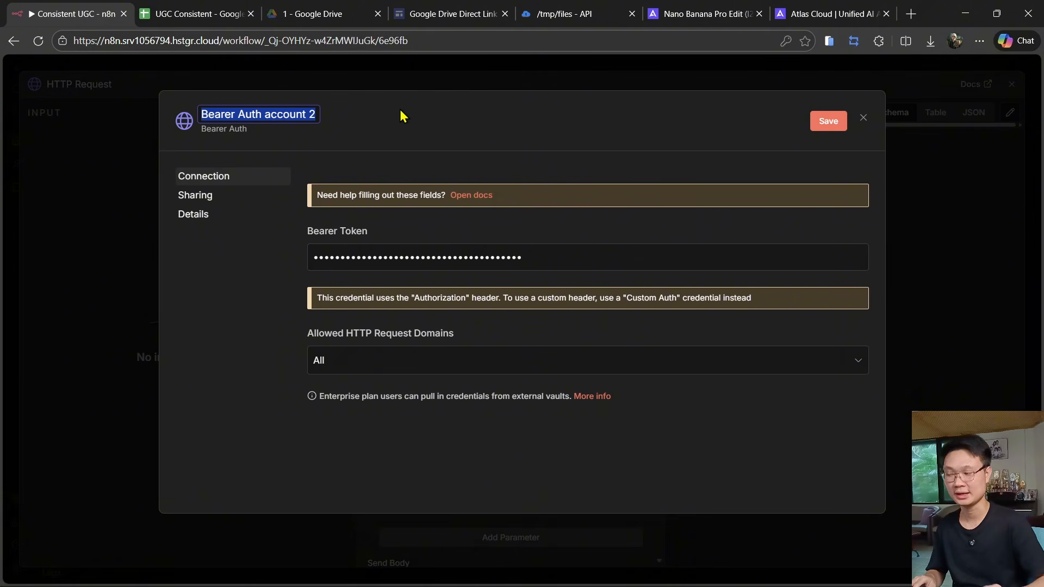
text(Atlas c)
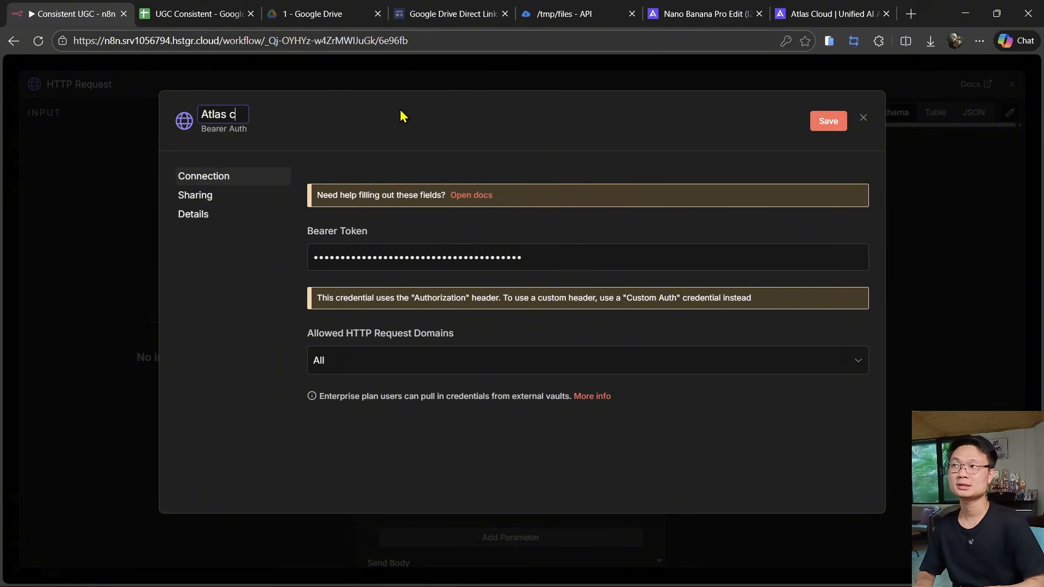
text(loud testing)
click(828, 120)
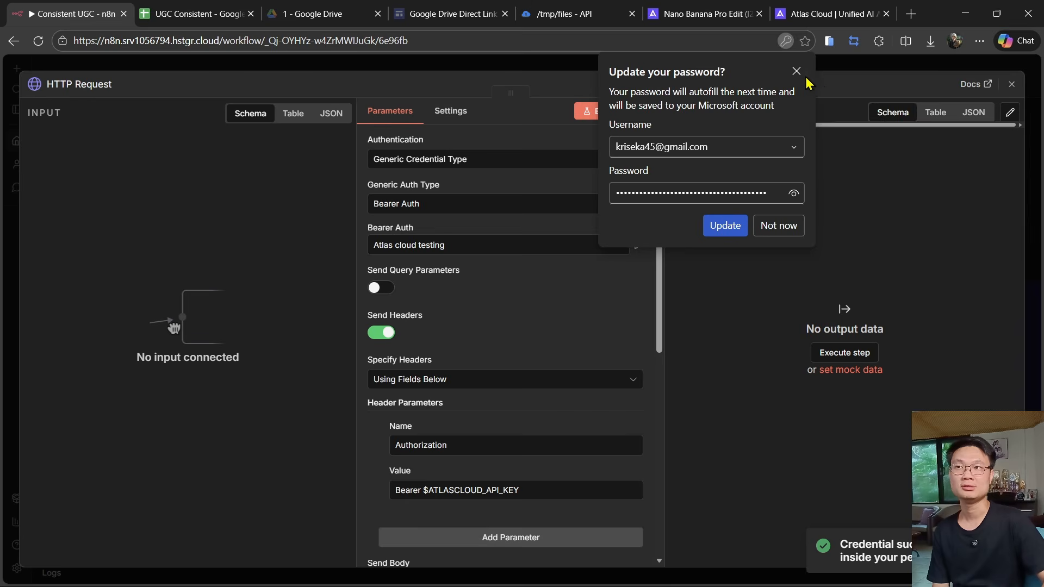
- Select the Atlas cloud testing credential for the node and turn off Send Headers
click(492, 246)
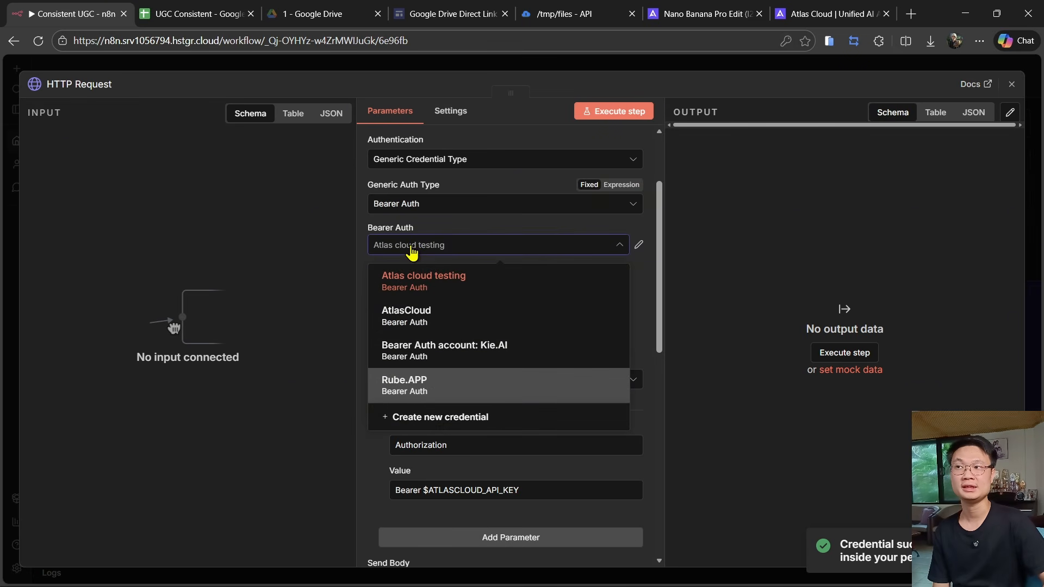
click(421, 287)
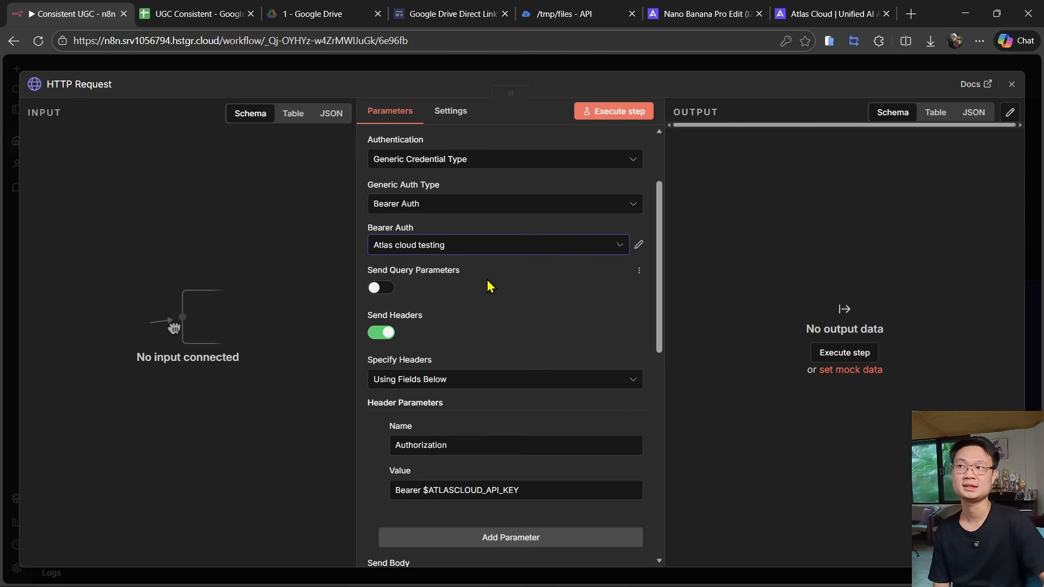
click(382, 334)
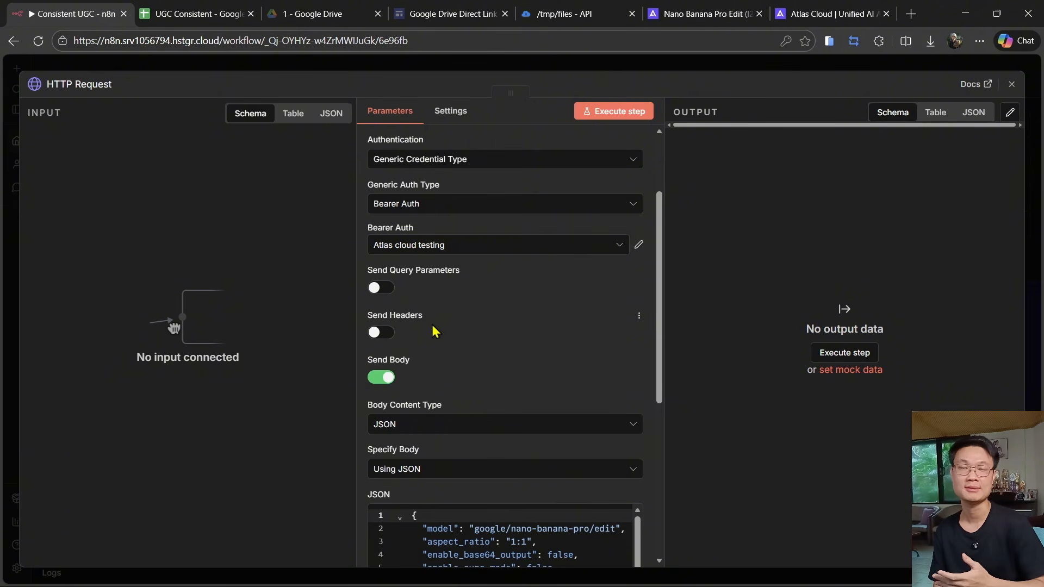
- Close the HTTP Request node editor and delete the new HTTP Request node
scroll(435, 330, down, 4)
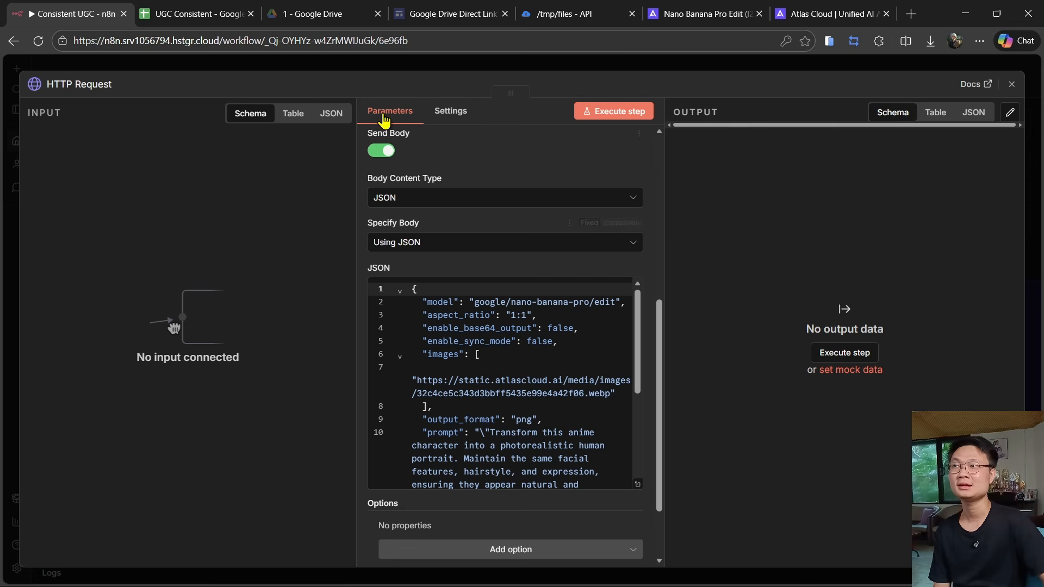
click(448, 66)
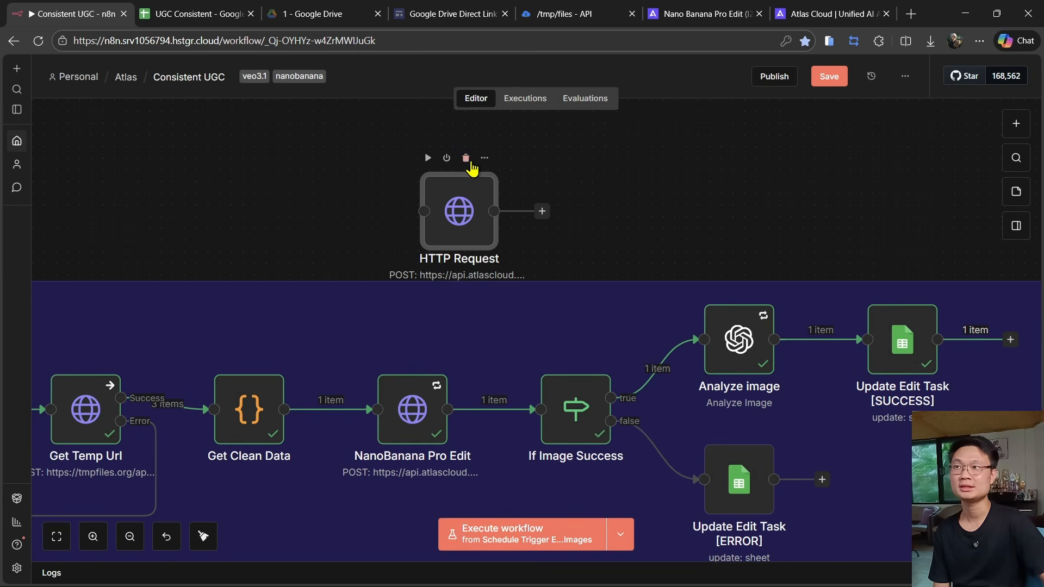
click(472, 163)
- Open the NanoBanana Pro Edit node's JSON body expression to review its model, images and prompt fields
double_click(405, 411)
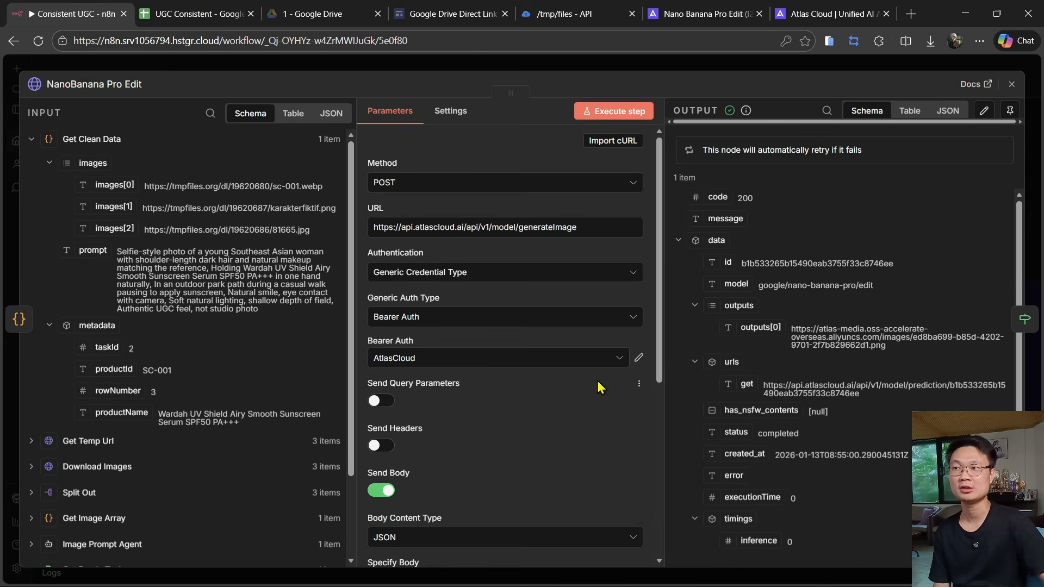
scroll(639, 395, down, 5)
click(636, 380)
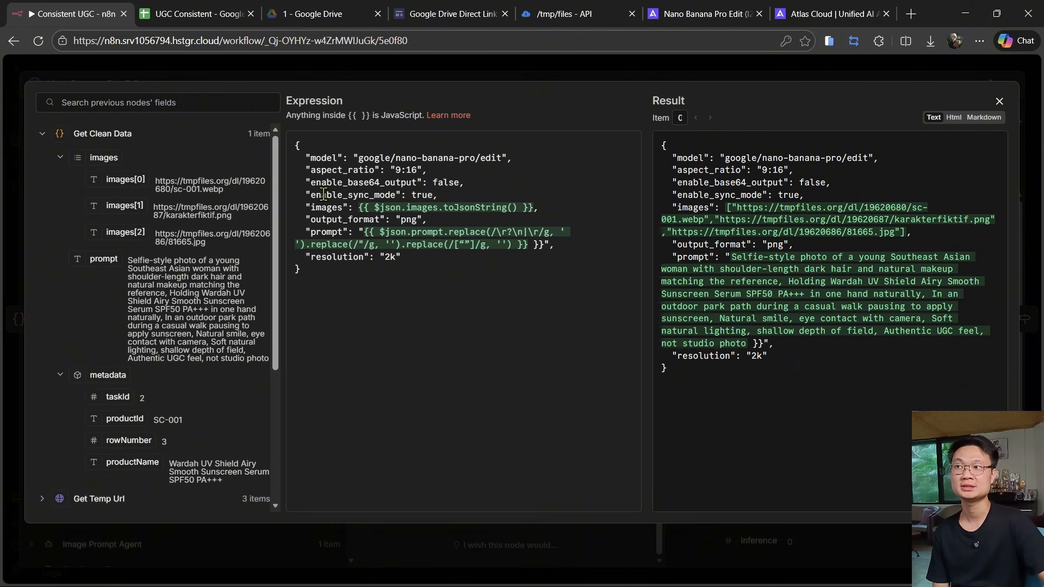
- Review the Nano Banana Pro Edit API parameters reference and cURL example on the model page
click(674, 8)
scroll(261, 326, down, 3)
click(195, 430)
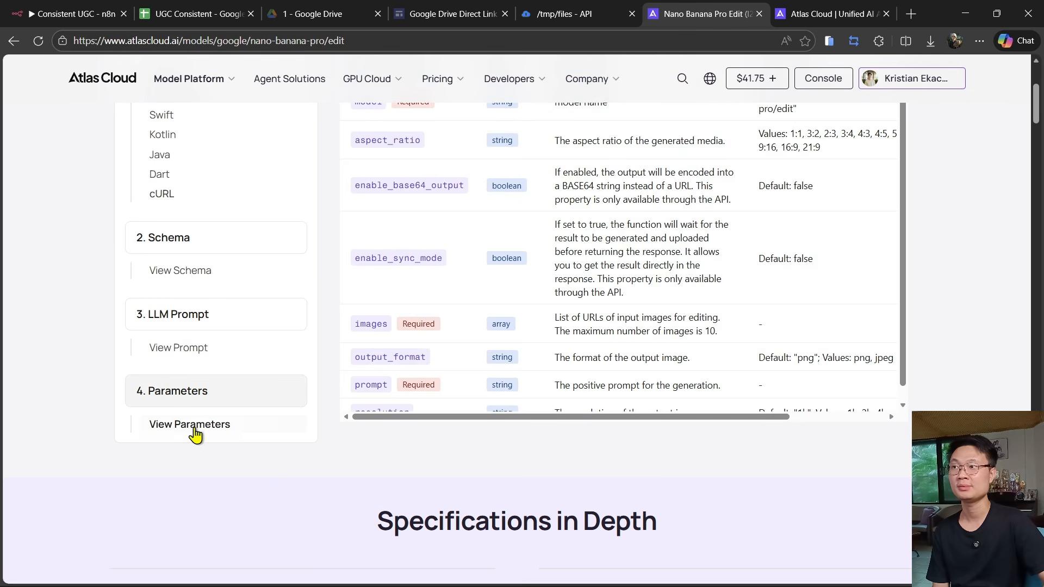
scroll(602, 288, up, 2)
drag(355, 372, 432, 376)
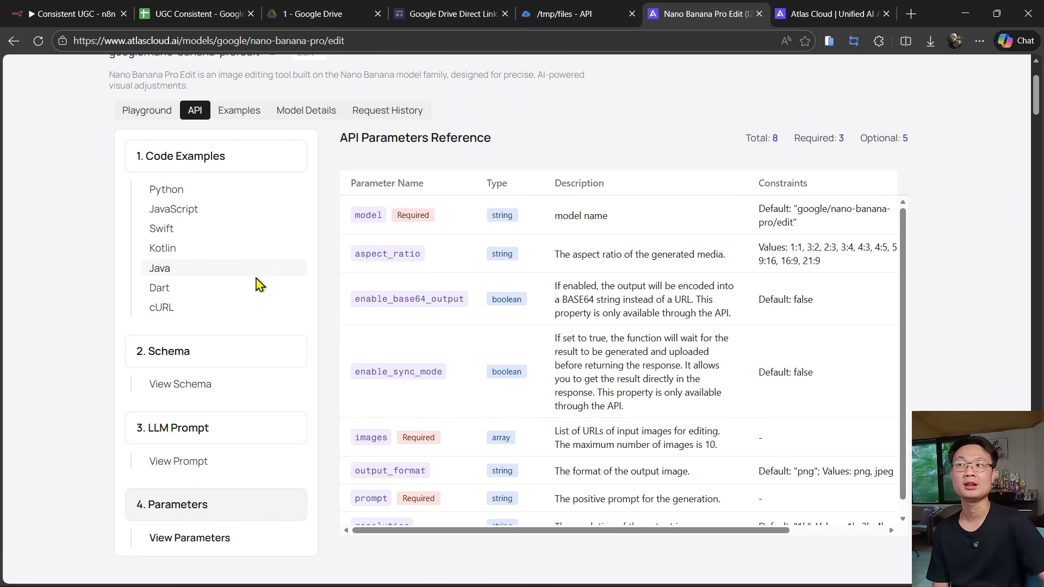
click(179, 310)
drag(600, 454, 365, 438)
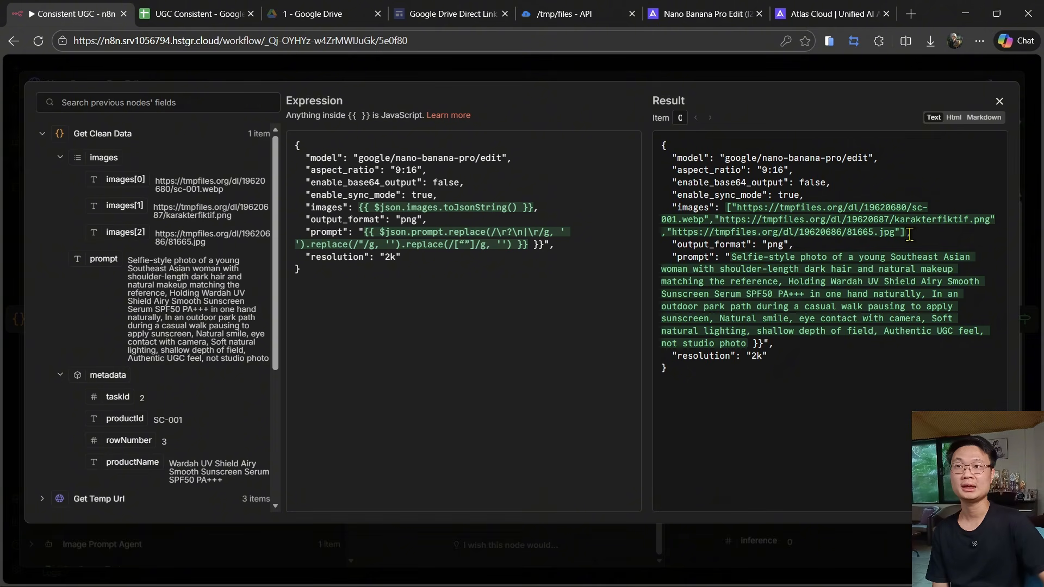
- Compare the Nano Banana Pro Edit cURL example's images array with the API parameters reference on the model page
click(720, 12)
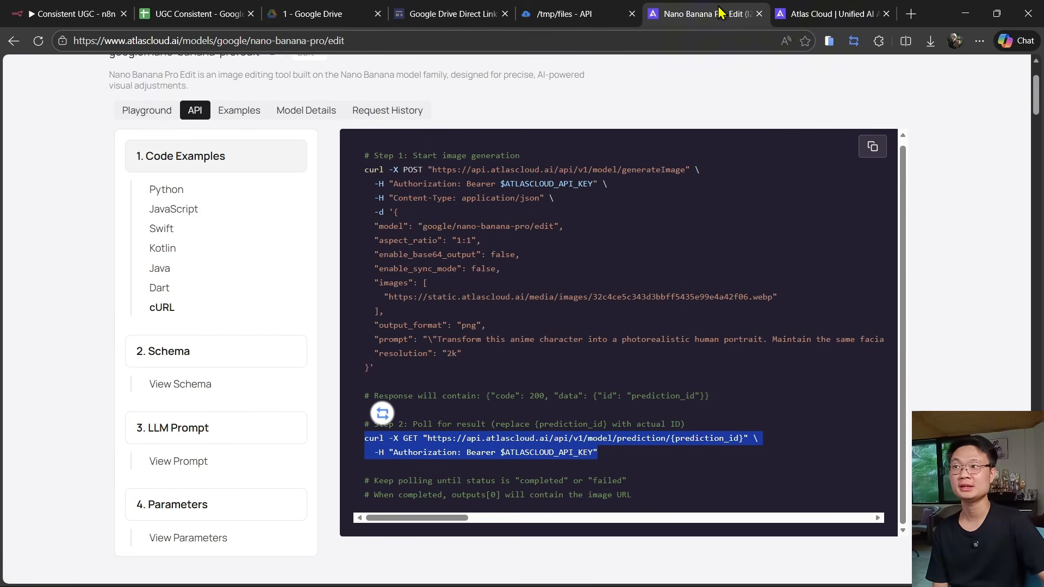
click(188, 536)
scroll(568, 421, down, 1)
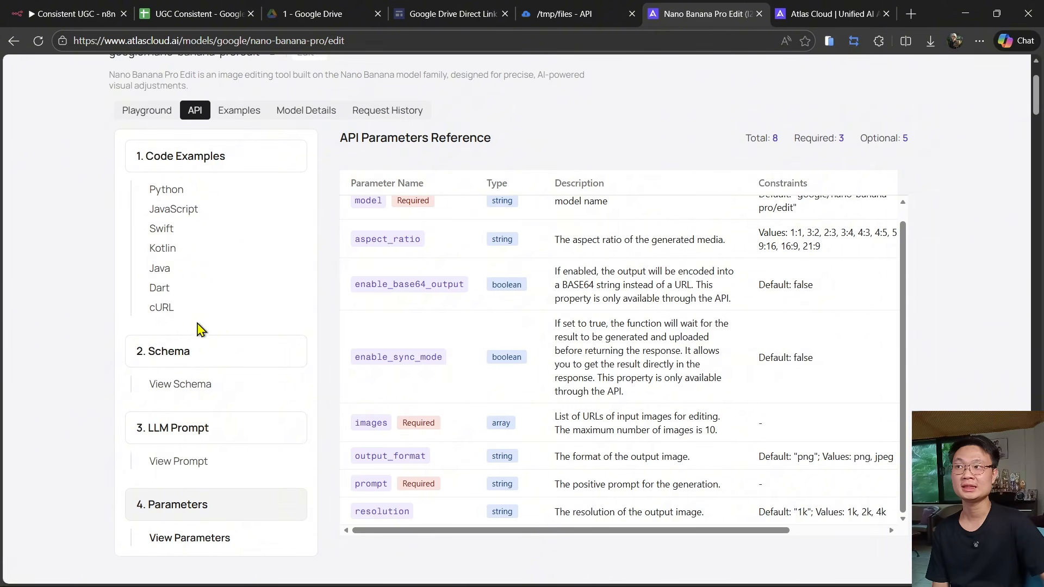
click(179, 308)
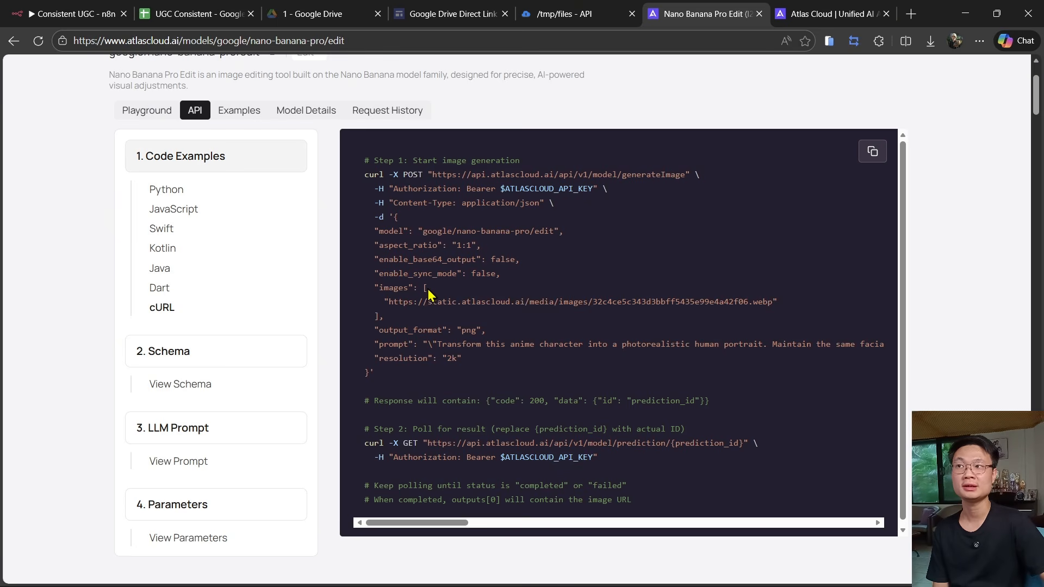
drag(428, 301, 423, 311)
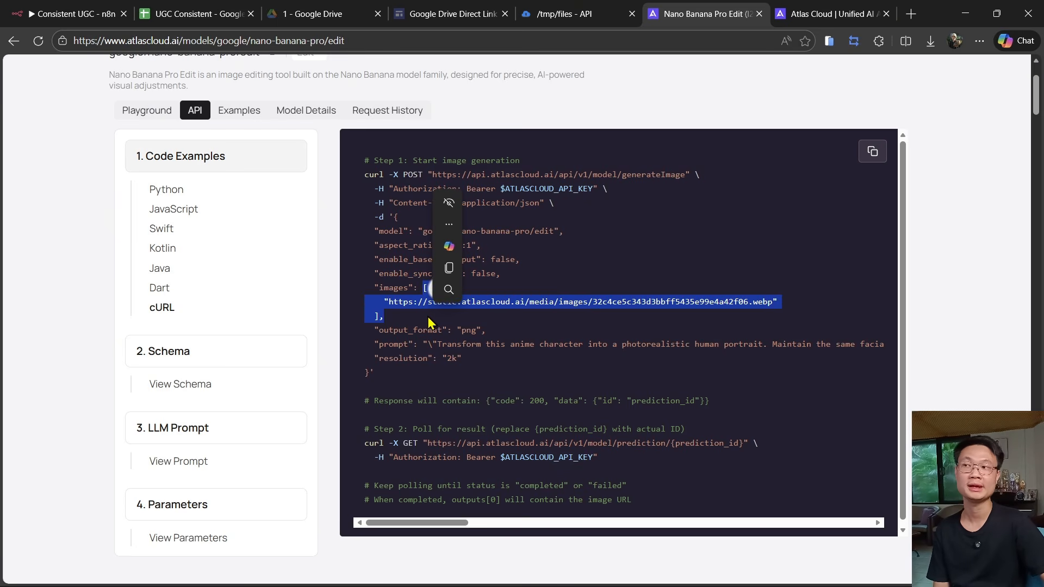
- Examine the prompt's replace expression in the NanoBanana Pro Edit node's JSON body expression editor
click(109, 14)
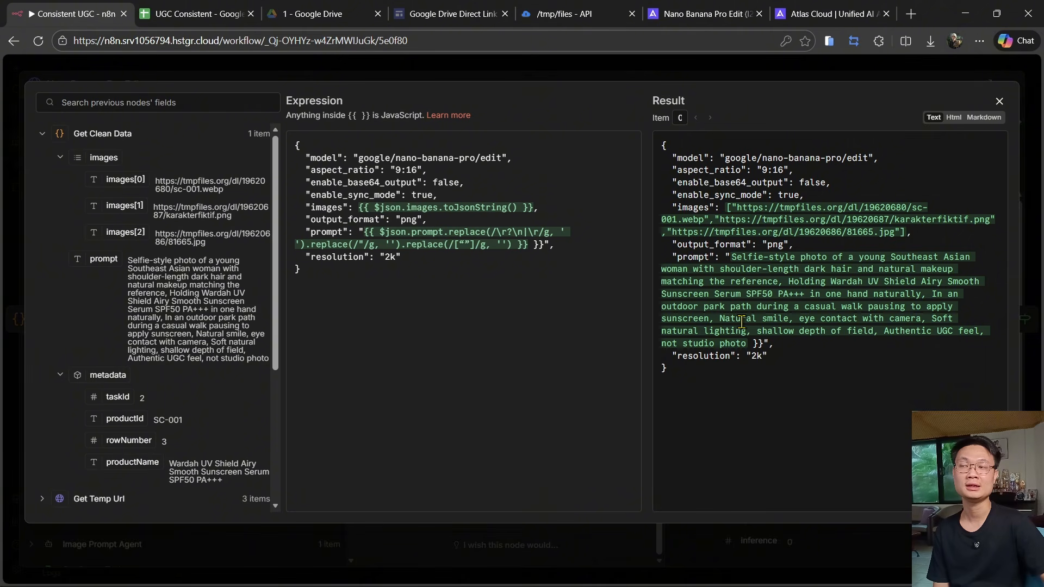
drag(515, 246, 449, 231)
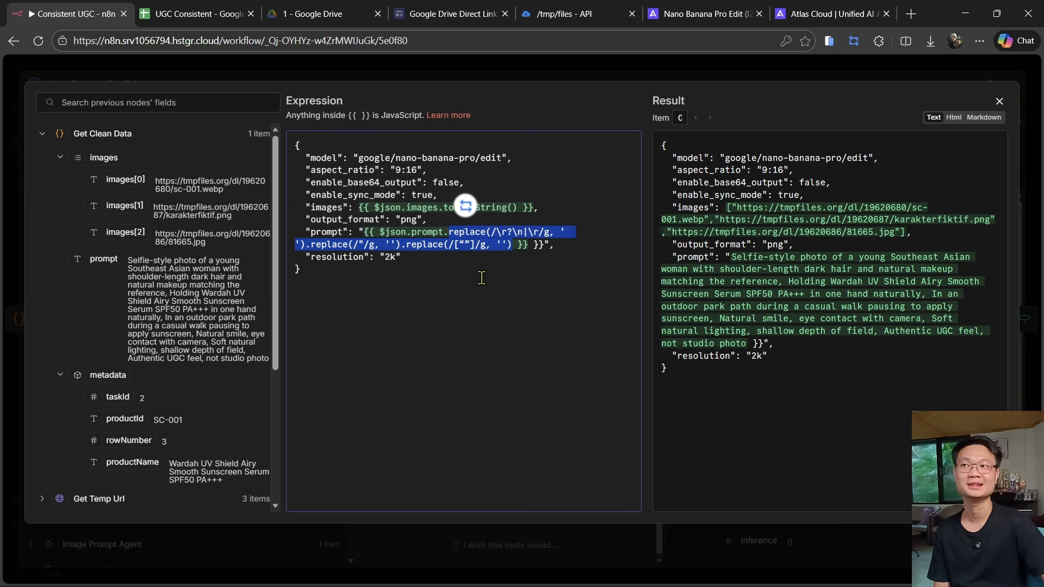
click(466, 230)
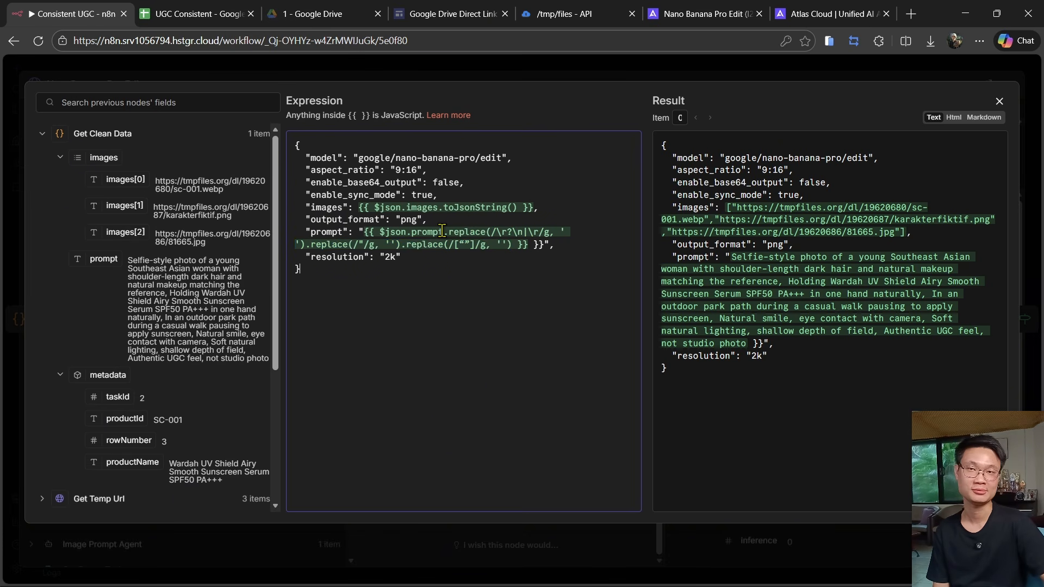
drag(442, 232, 488, 239)
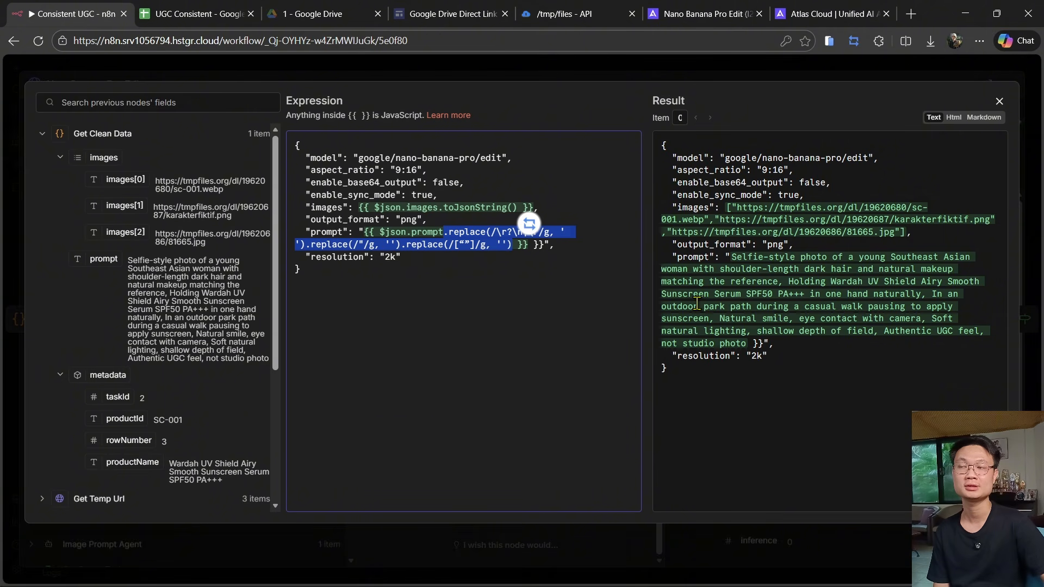
click(411, 275)
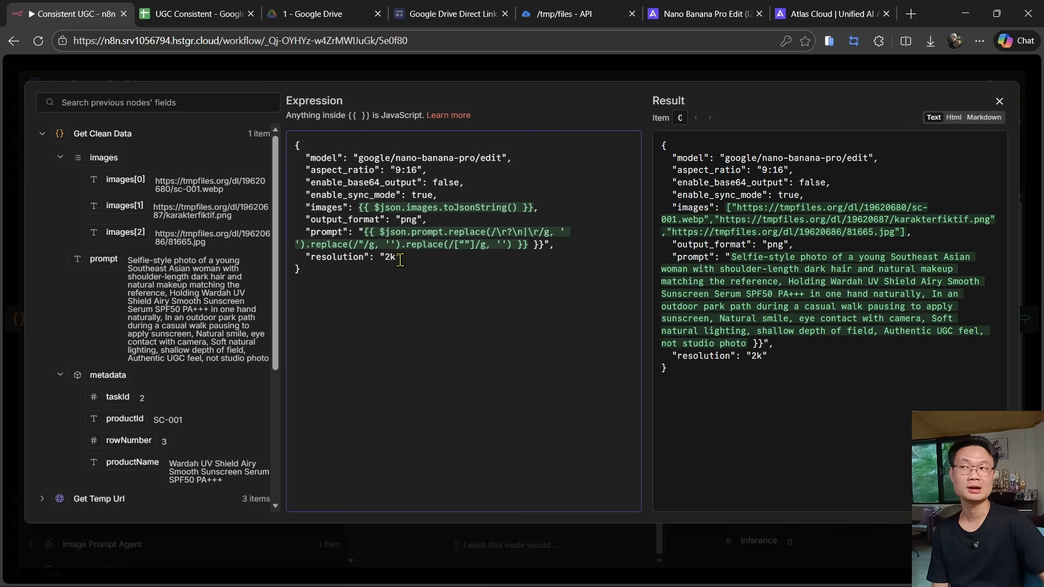
- Review the NanoBanana Pro Edit node's output data and generated image URL, then close the node editor
click(693, 14)
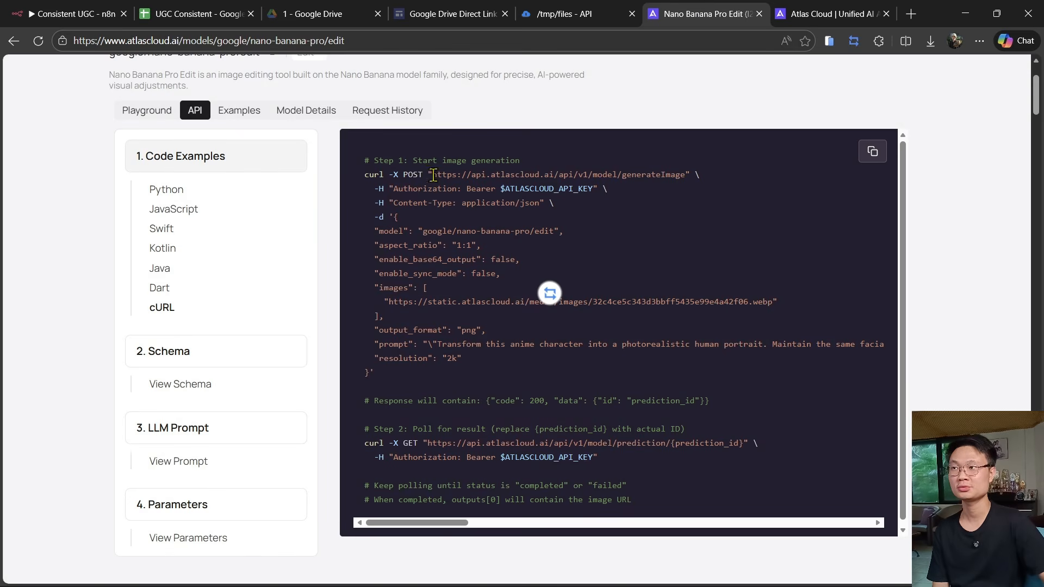
click(163, 539)
scroll(707, 441, down, 1)
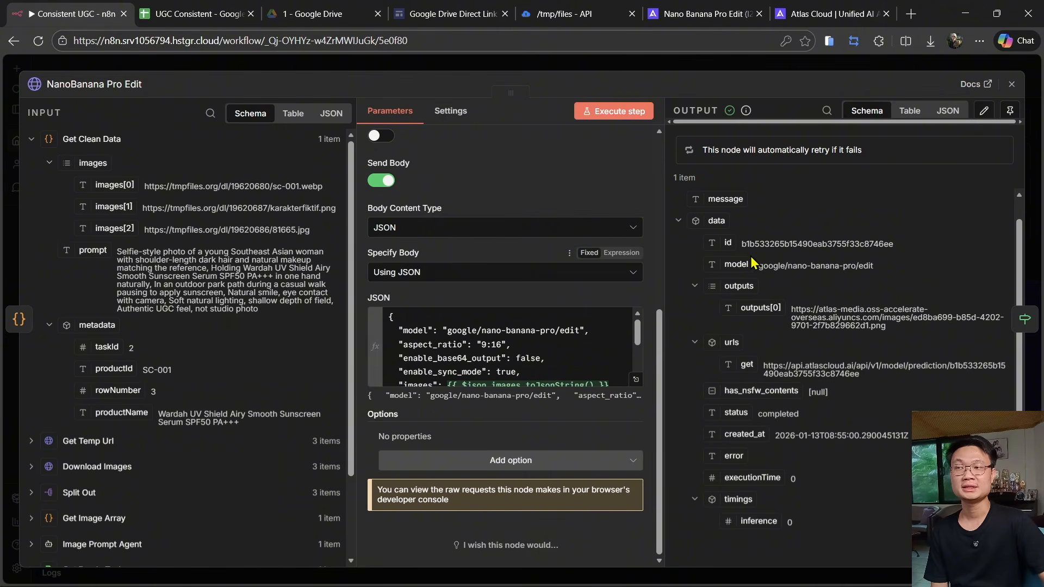
scroll(752, 262, up, 1)
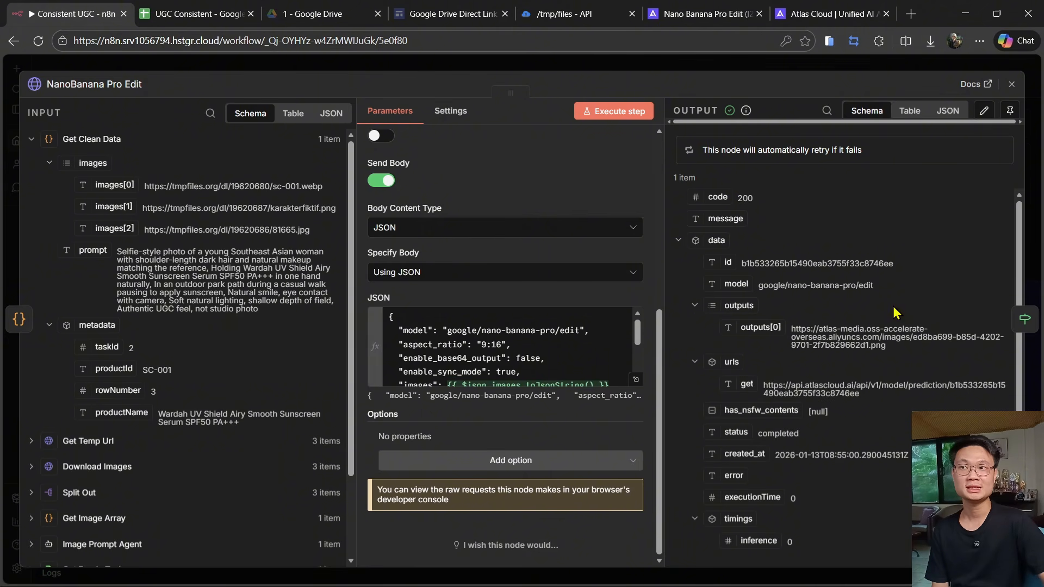
click(584, 66)
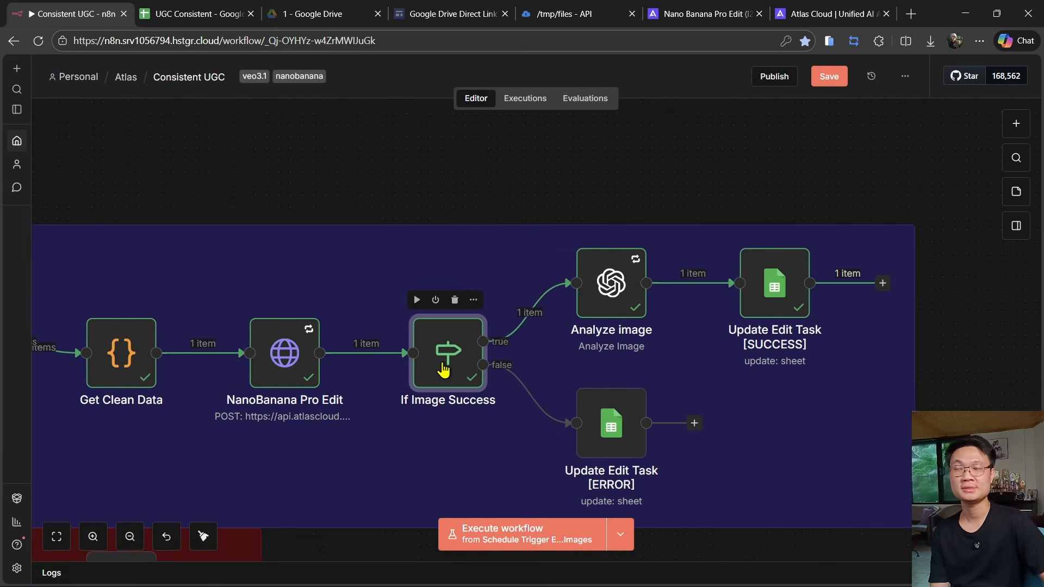
- Inspect the If Image Success node's code condition and the Analyze image node's model and image URL settings
double_click(442, 364)
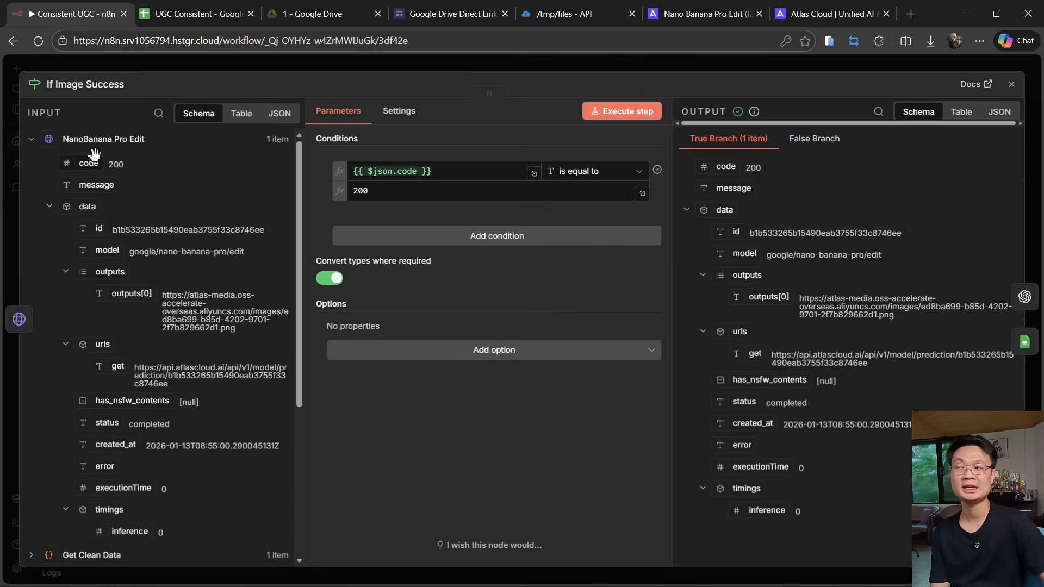
key(Escape)
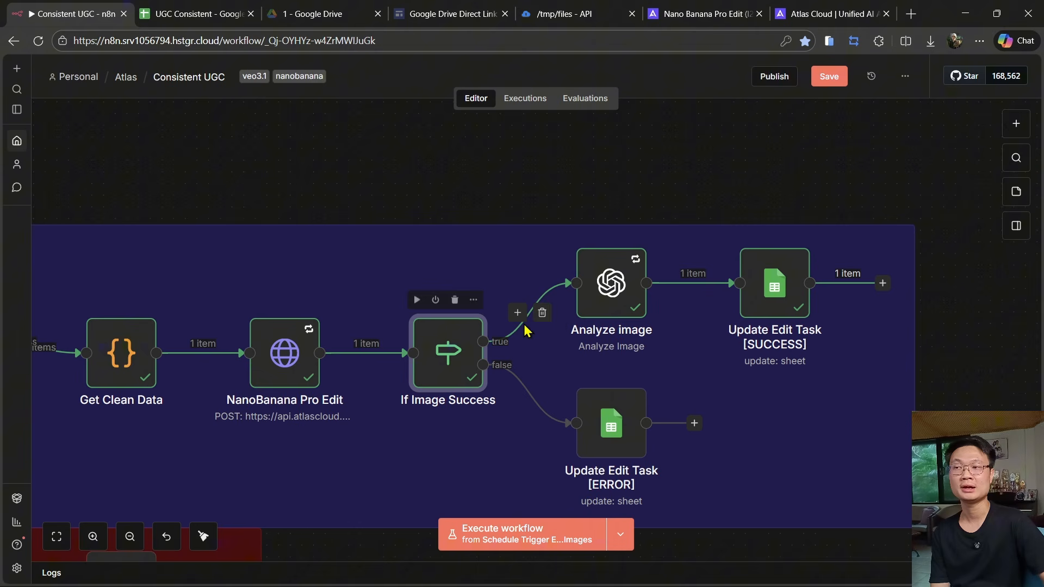
double_click(614, 290)
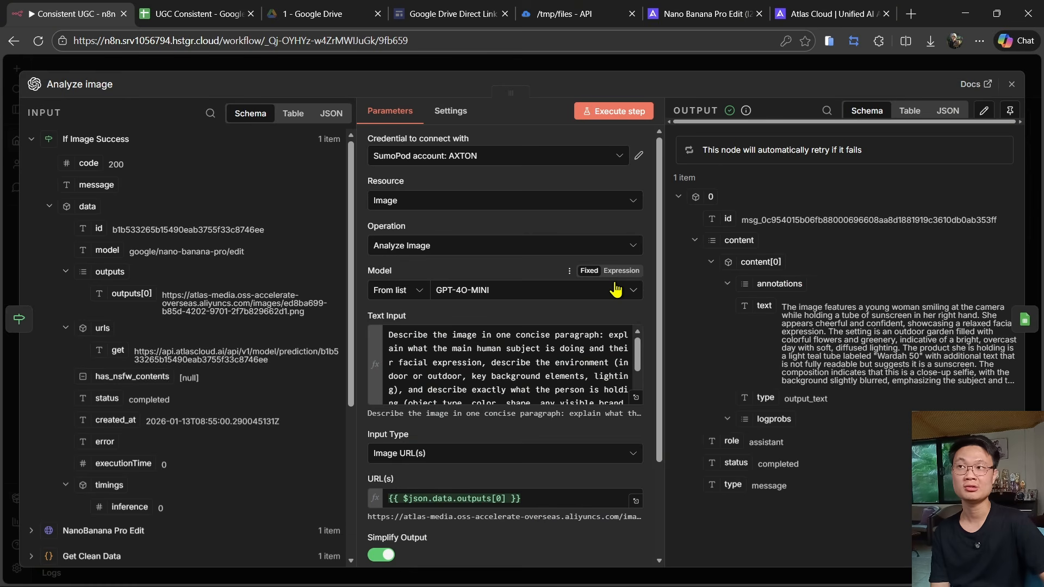
scroll(429, 351, down, 2)
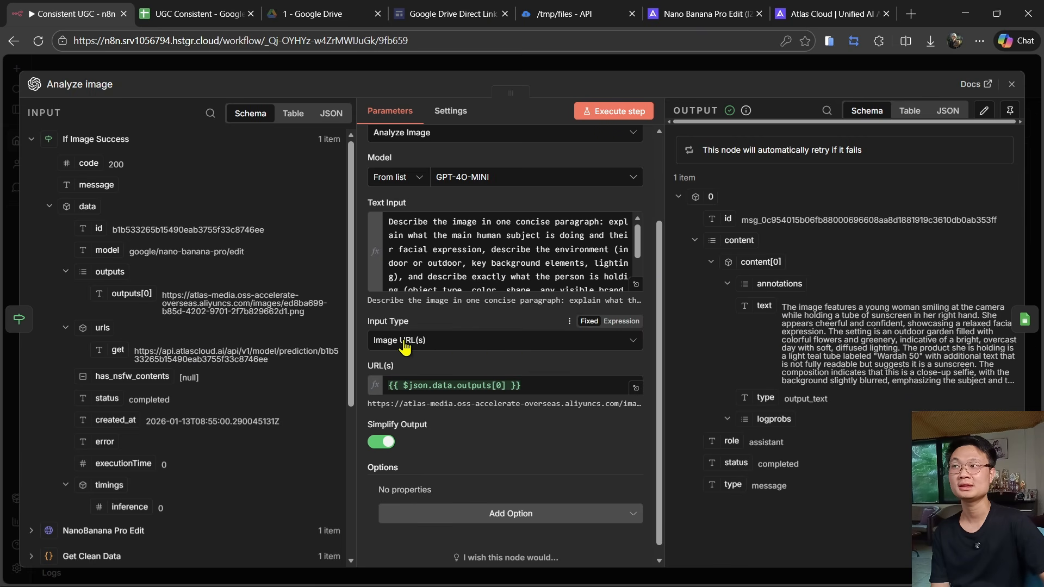
- Open the generated image URL in a new browser tab to view the result and read its image analysis text
triple_click(187, 308)
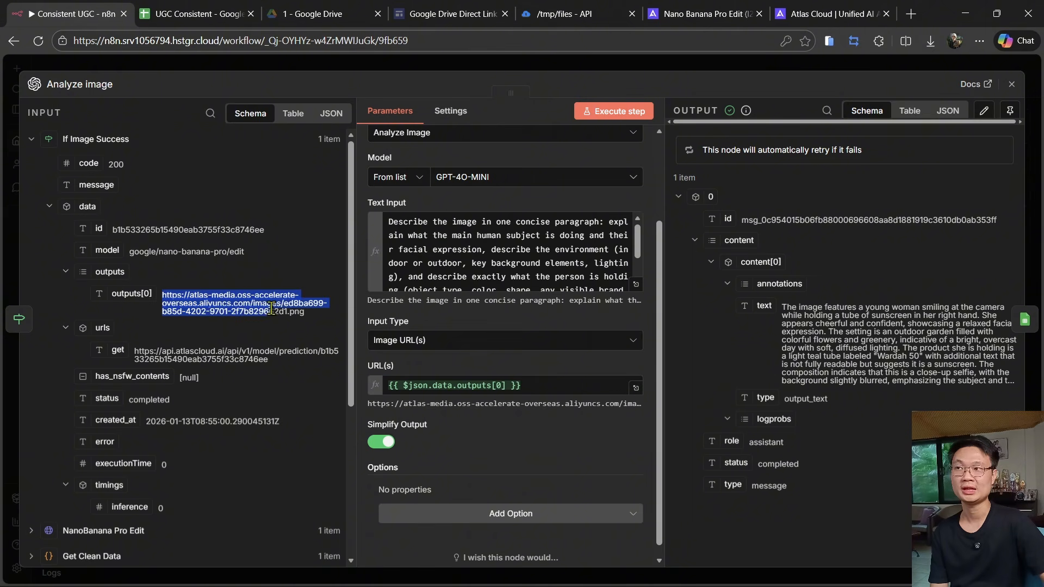
click(911, 14)
key(ctrl+v)
key(Return)
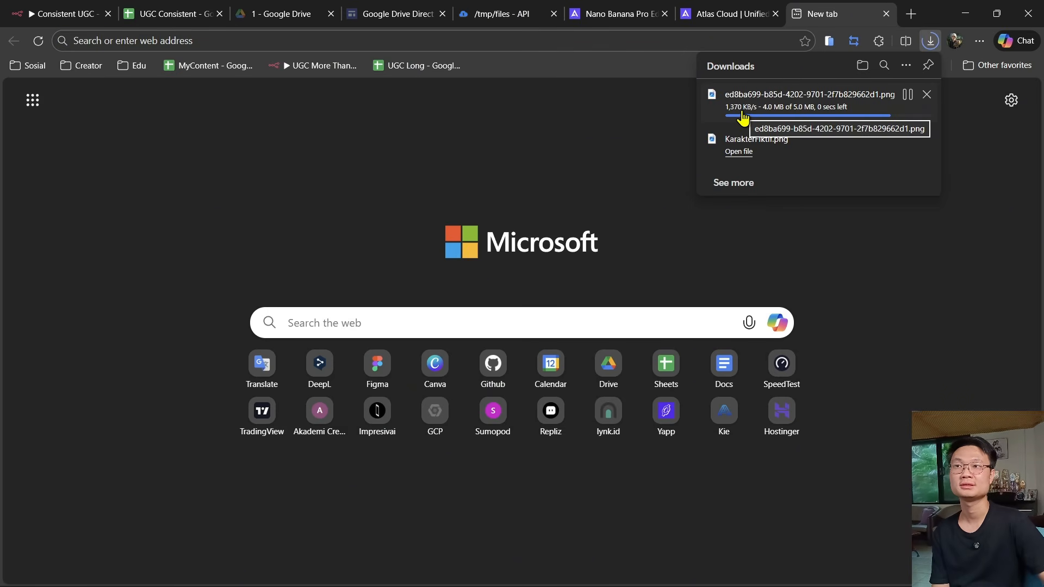
click(738, 107)
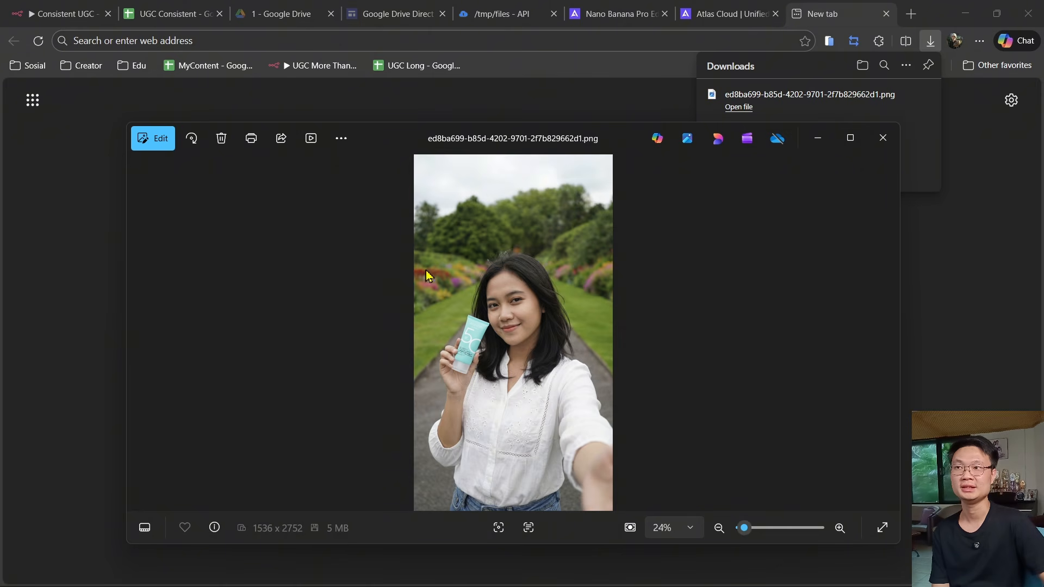
scroll(522, 342, up, 5)
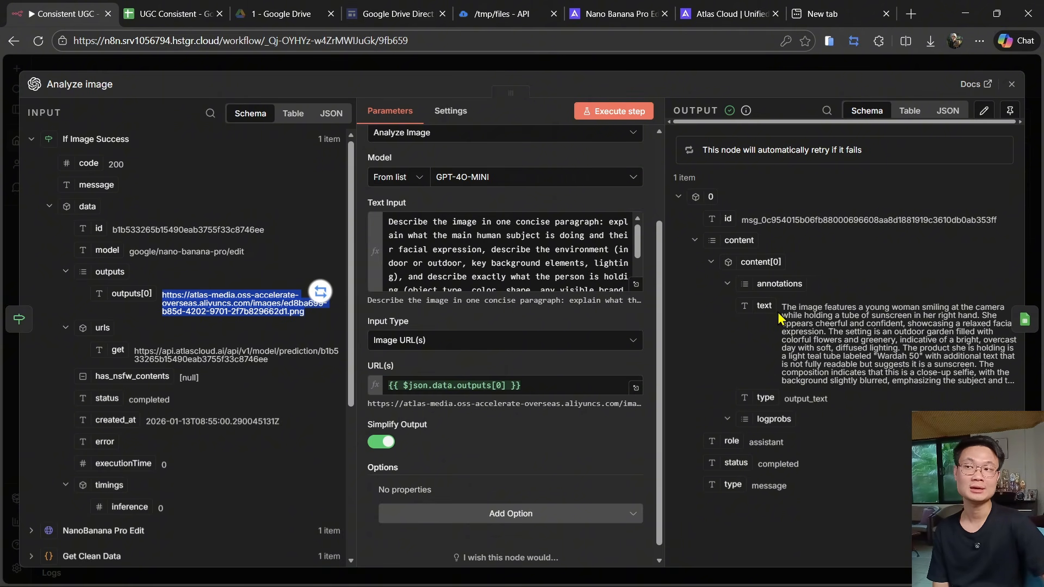
drag(783, 309, 1018, 393)
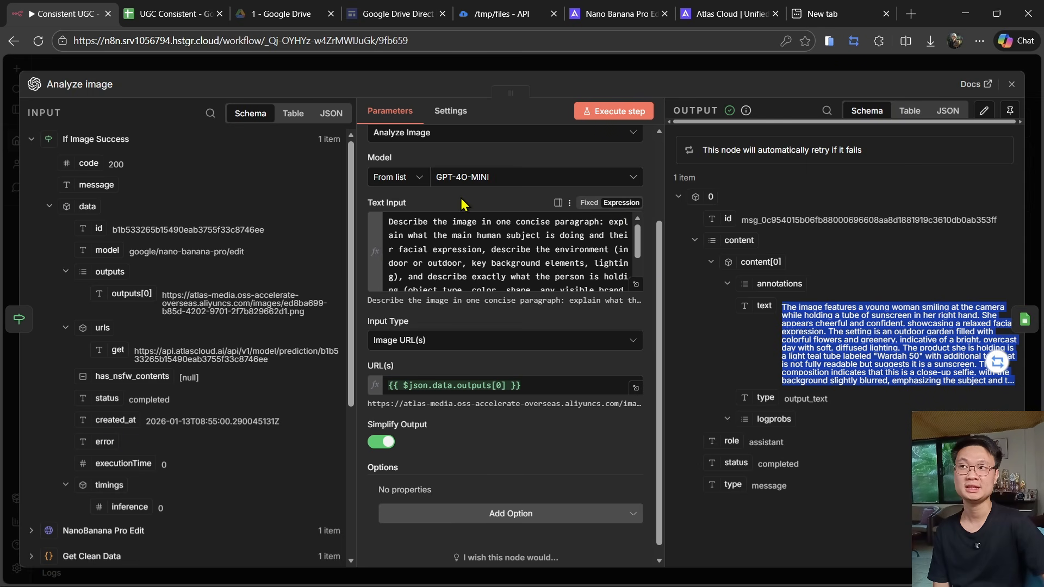
click(303, 68)
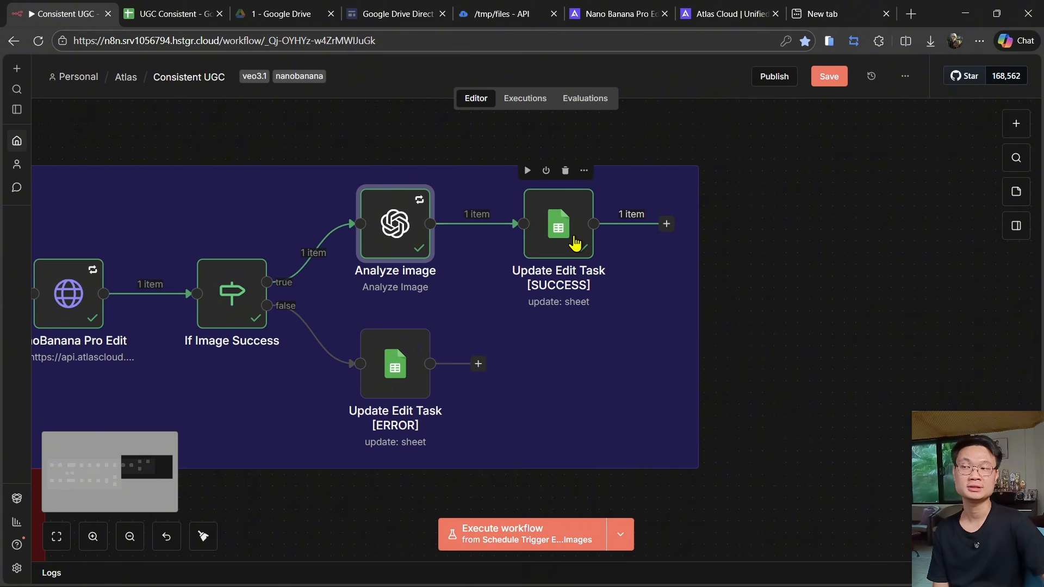
- Review the Update Edit Task [SUCCESS] node's column mappings against the task row in the UGC Consistent sheet
double_click(562, 237)
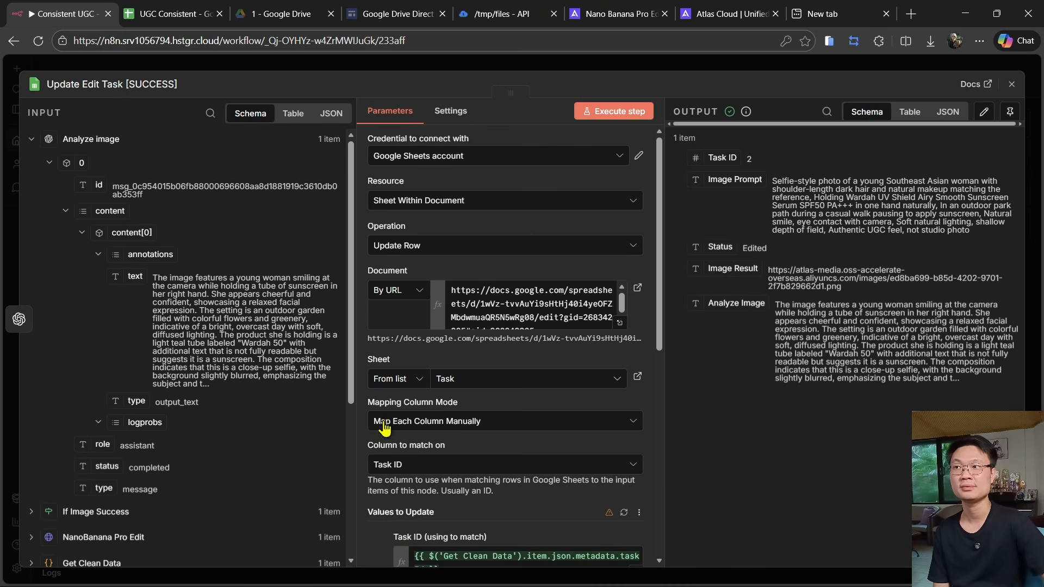
scroll(414, 253, down, 2)
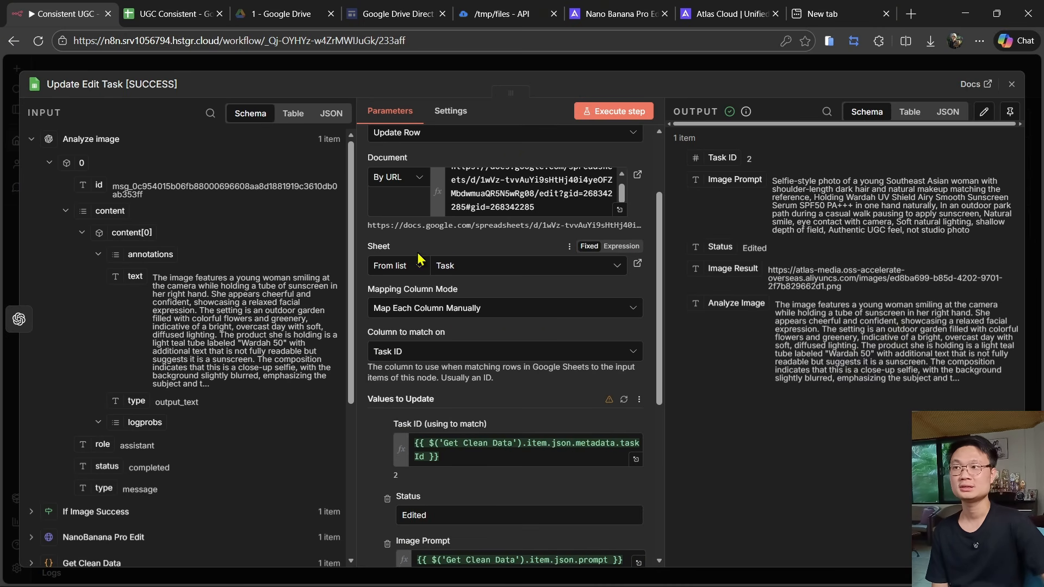
click(185, 13)
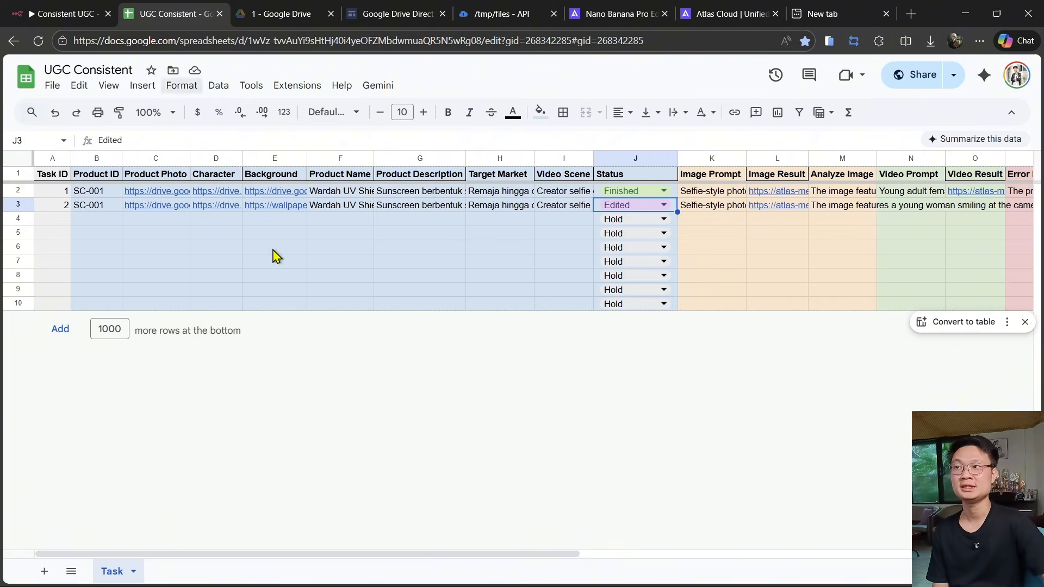
click(84, 11)
scroll(598, 329, down, 1)
scroll(598, 329, down, 3)
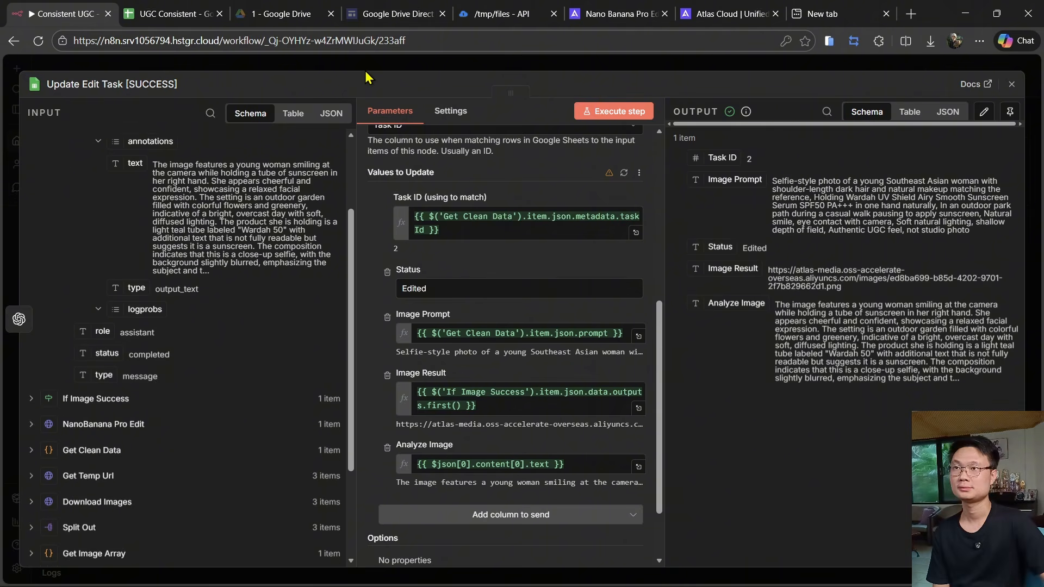
click(366, 69)
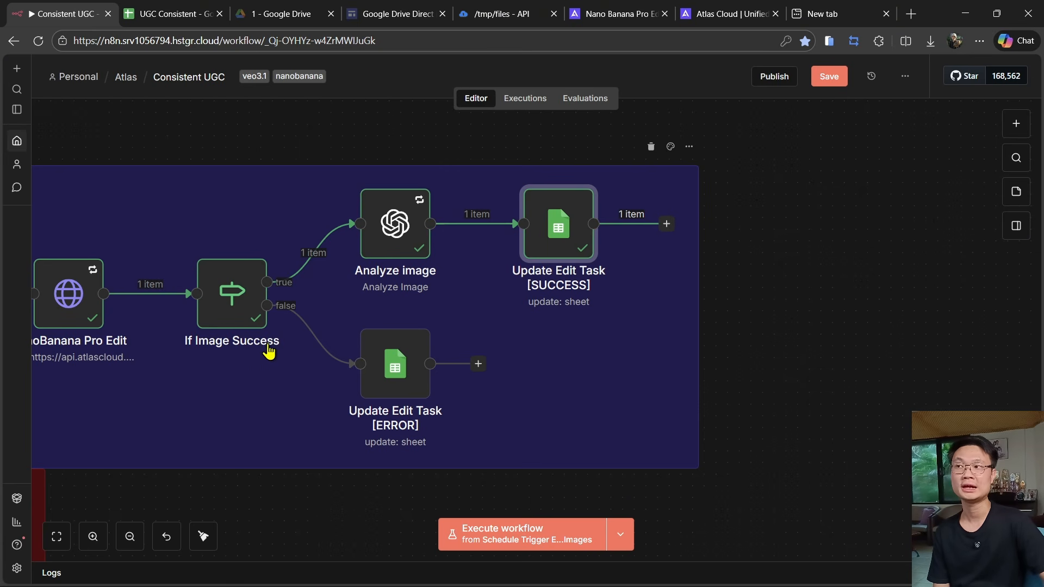
- Review the Update Edit Task [ERROR] node's Status mapping and the sheet's Status options and Error Message column
double_click(403, 377)
scroll(413, 381, down, 4)
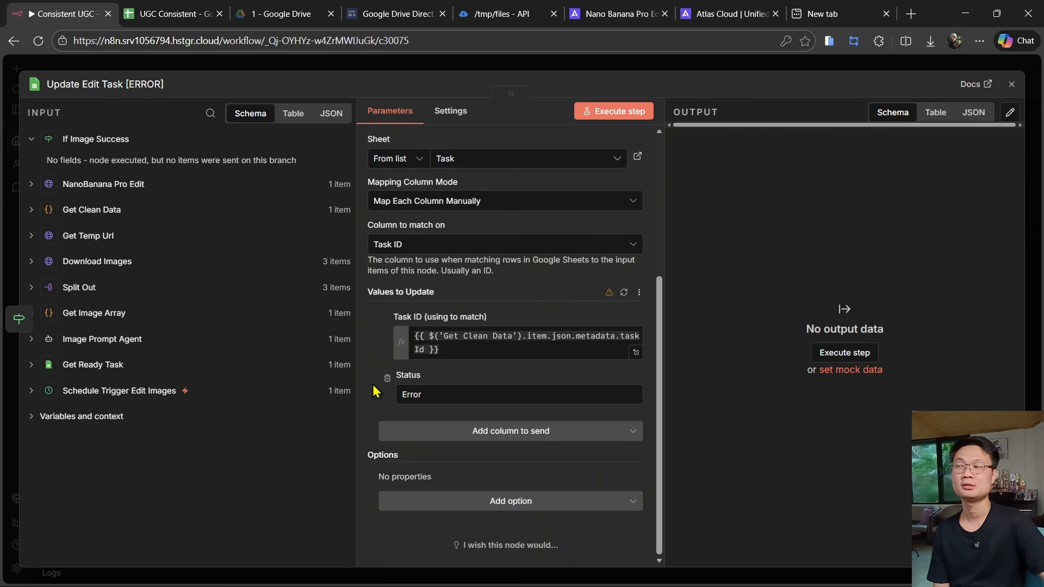
click(167, 19)
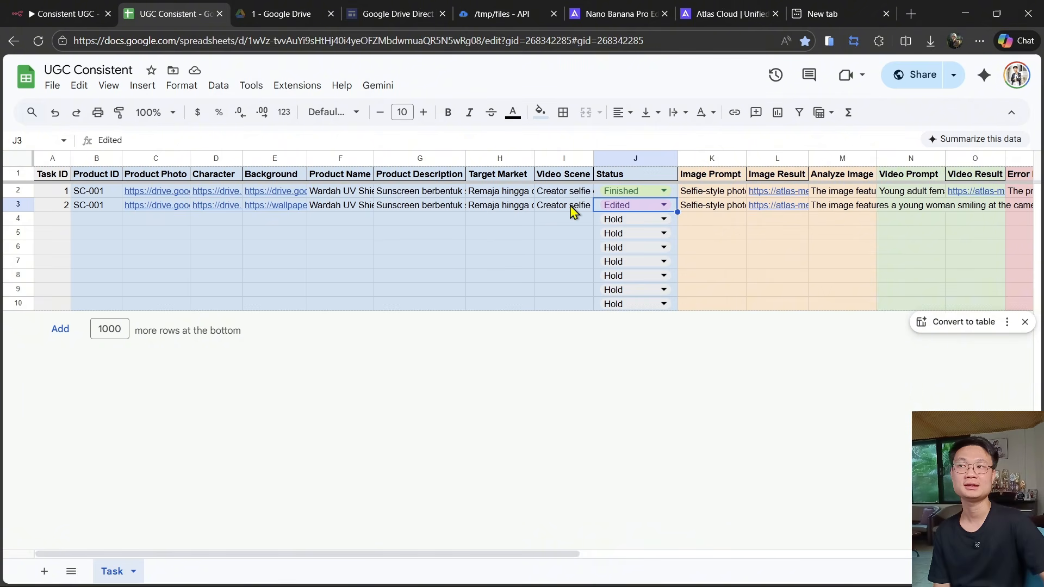
double_click(624, 206)
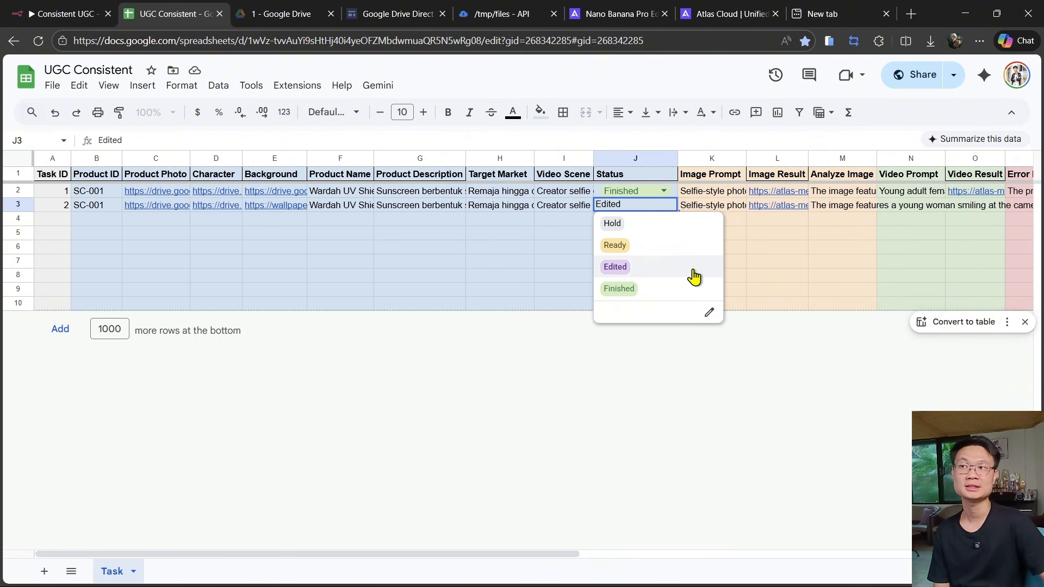
click(822, 418)
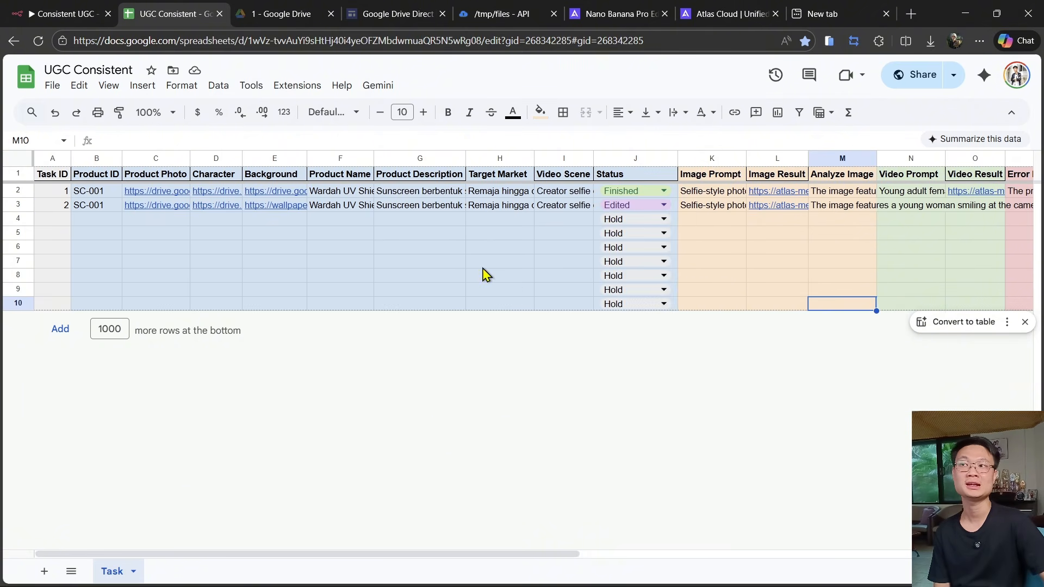
click(53, 7)
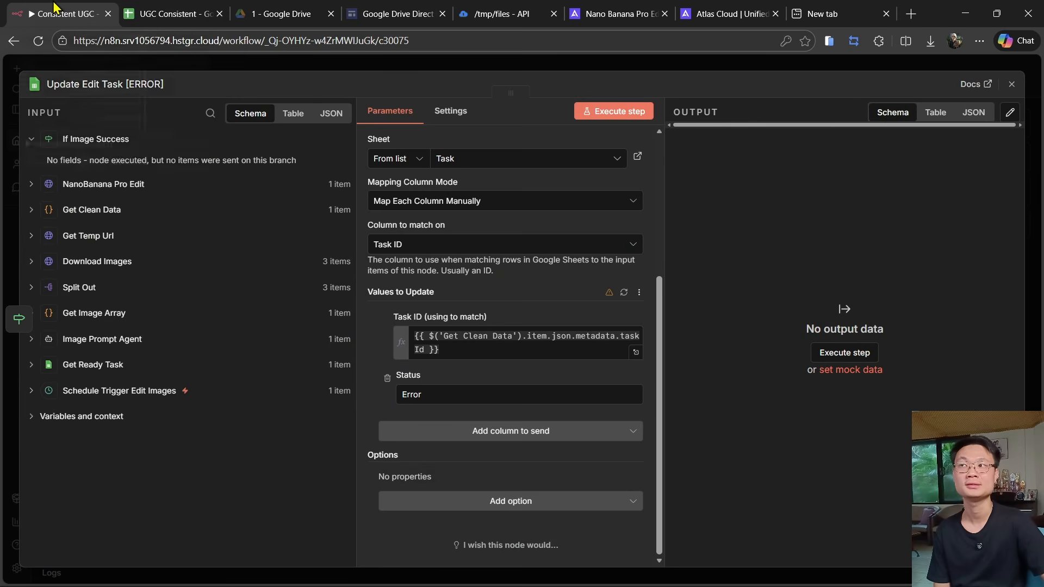
click(302, 64)
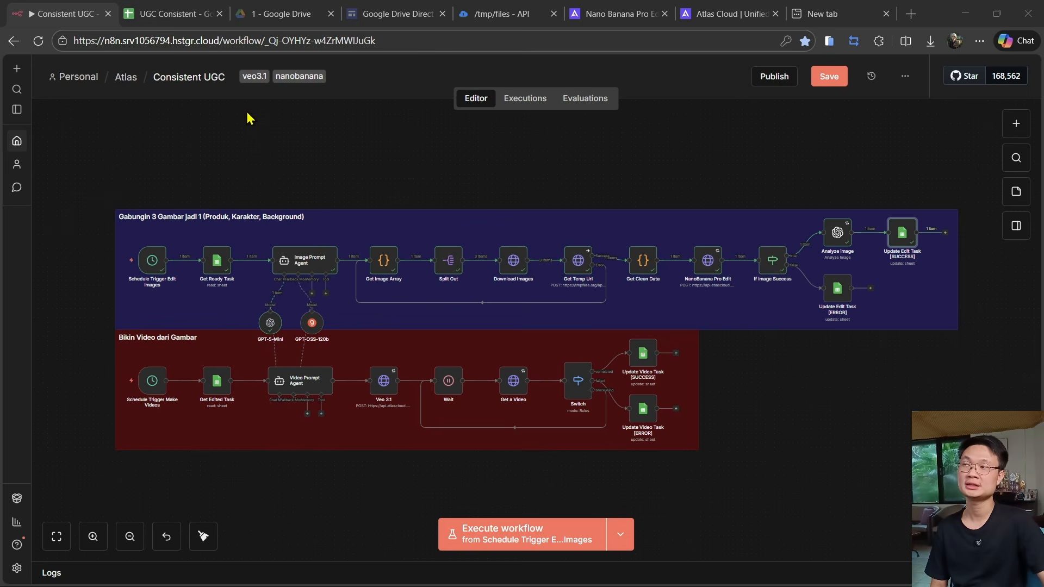
click(169, 13)
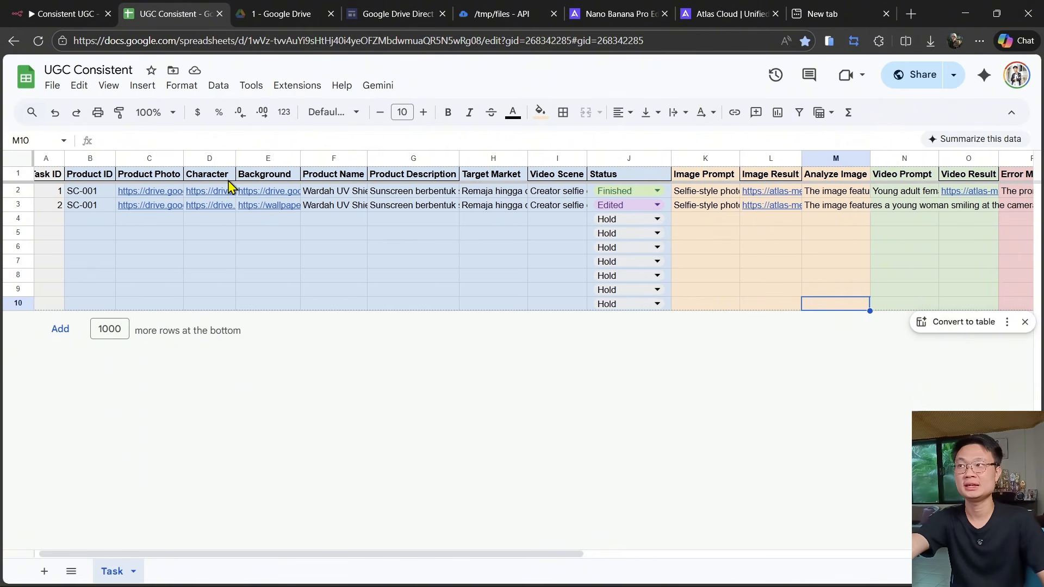
scroll(544, 212, right, 5)
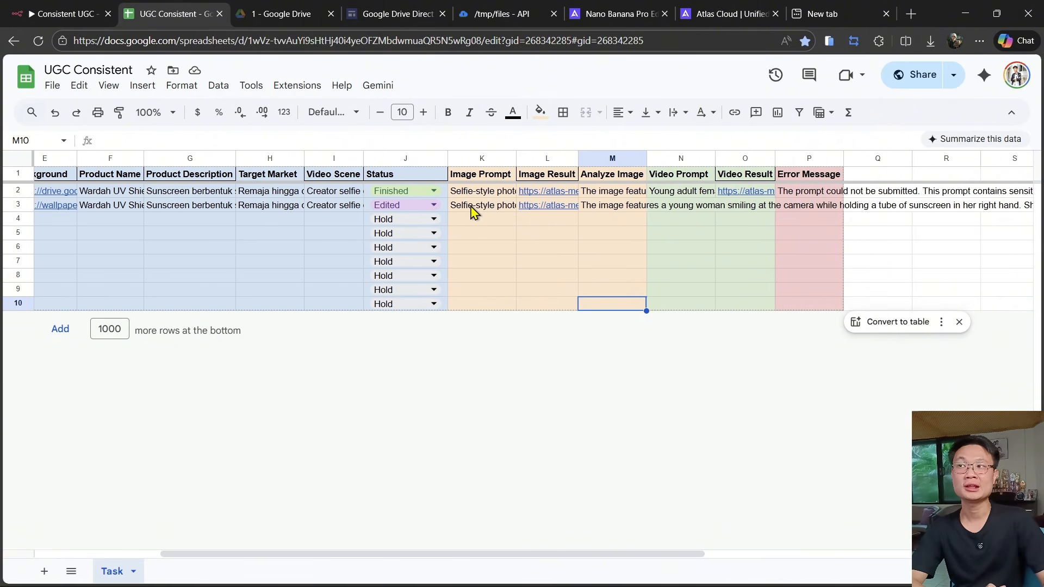
- Review the second task's image prompt and analysis in the sheet, and open the downloaded generated image to view it
click(485, 210)
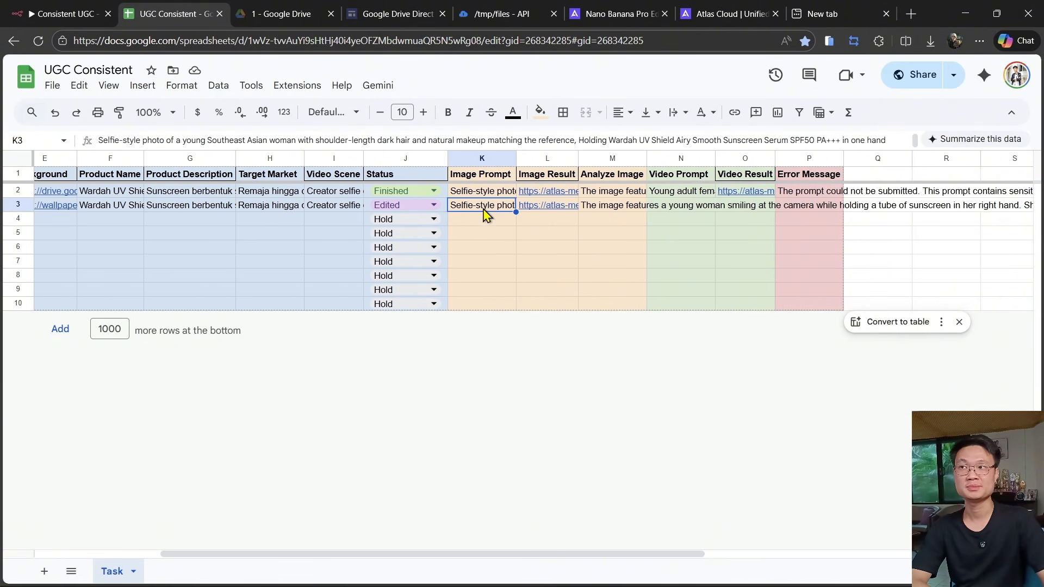
mouse_move(550, 216)
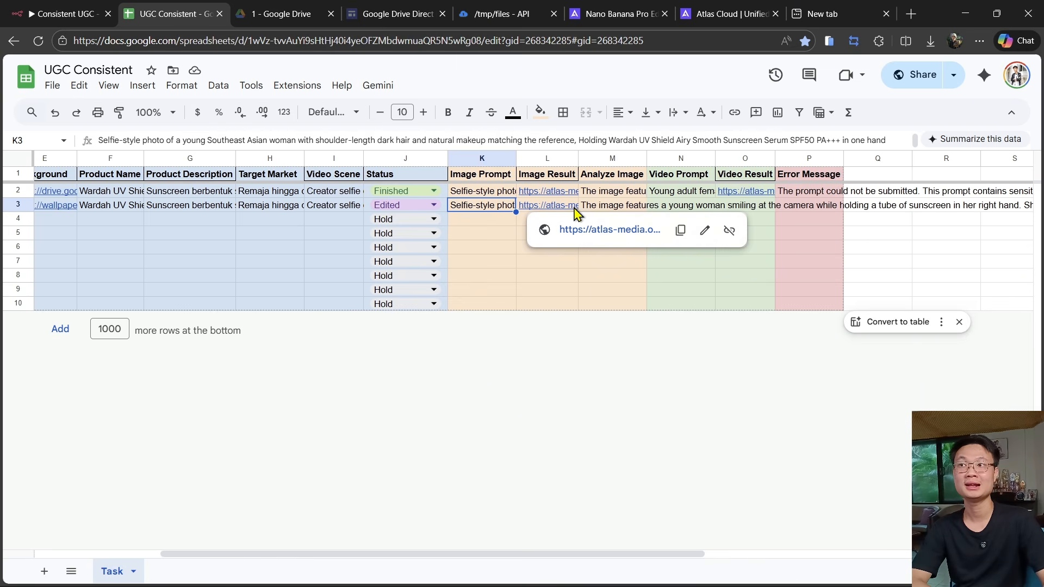
click(612, 213)
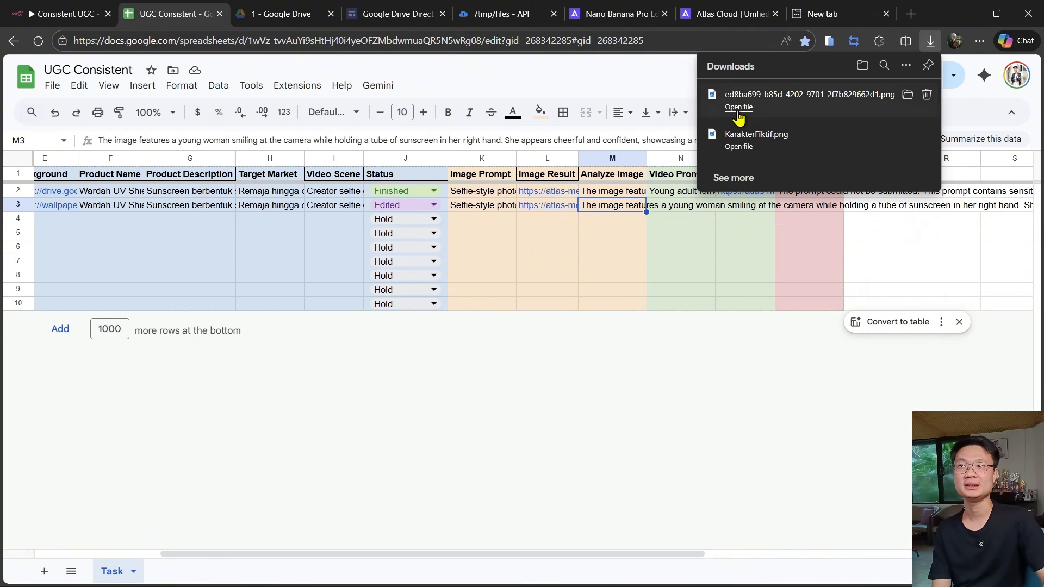
click(739, 107)
scroll(478, 230, up, 3)
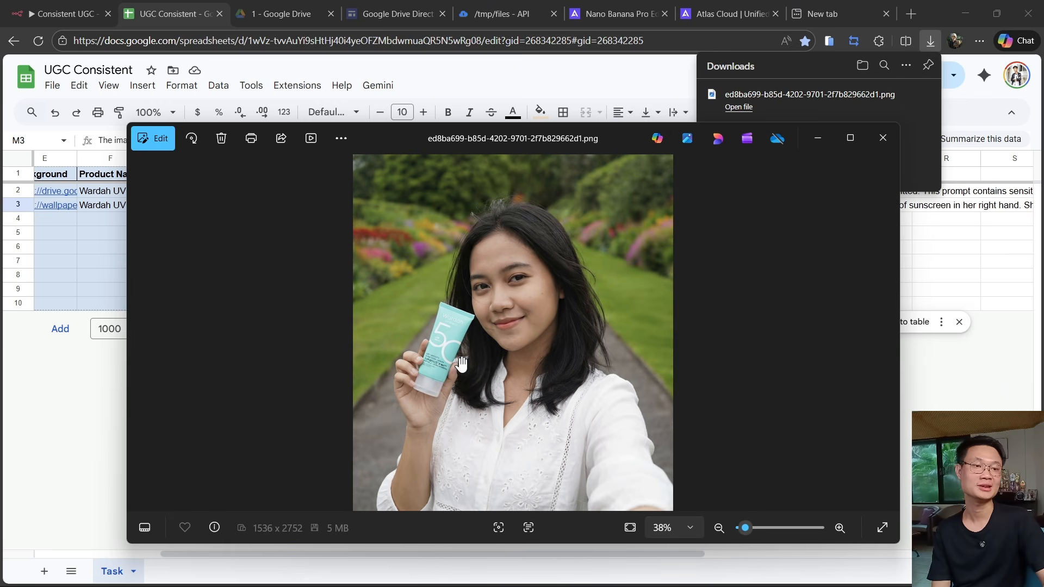
scroll(461, 365, down, 3)
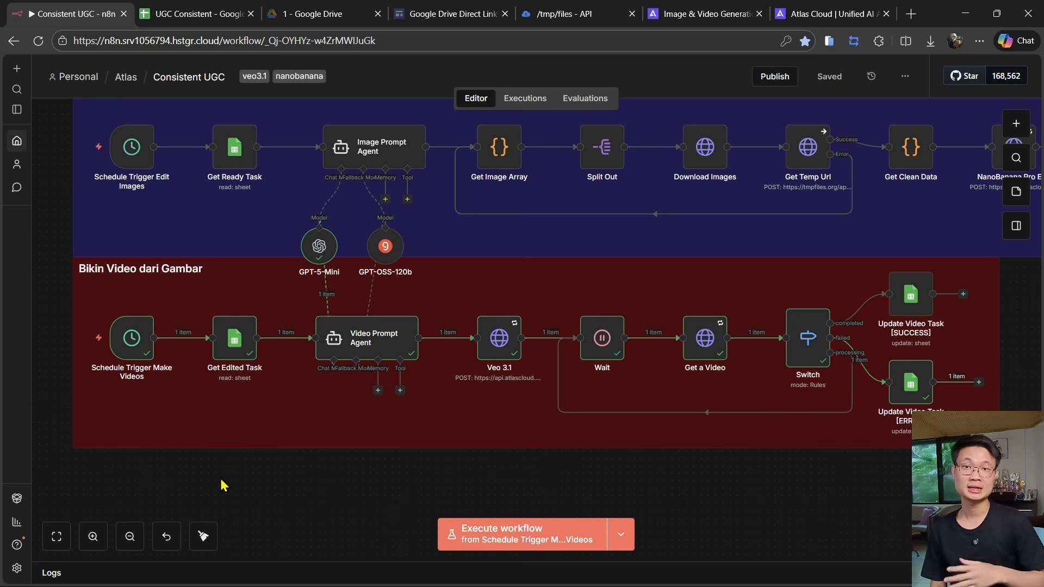
- Execute the video workflow from the Schedule Trigger Make Videos node and inspect the trigger's hourly interval settings
mouse_move(86, 350)
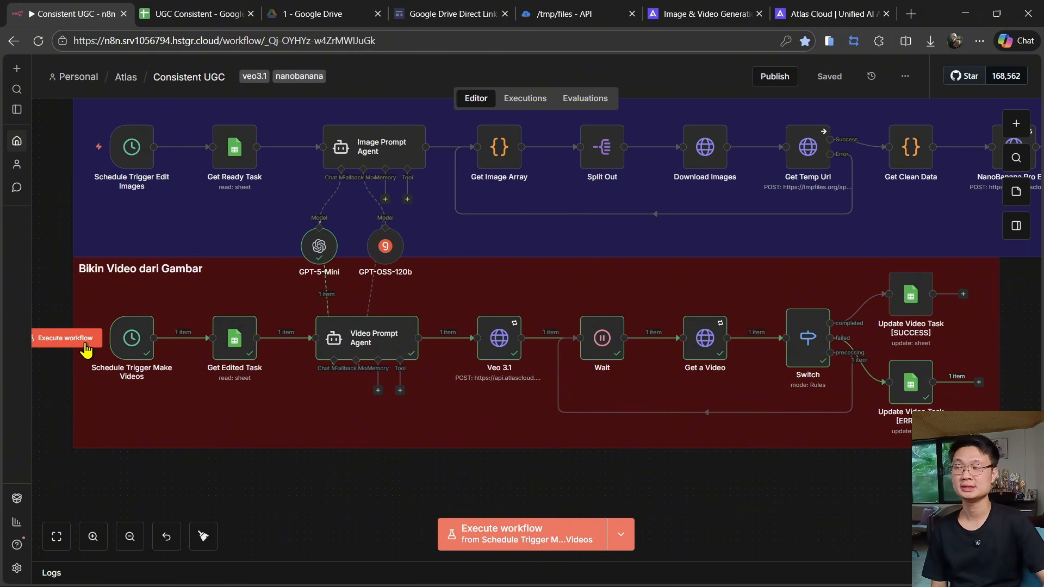
click(86, 345)
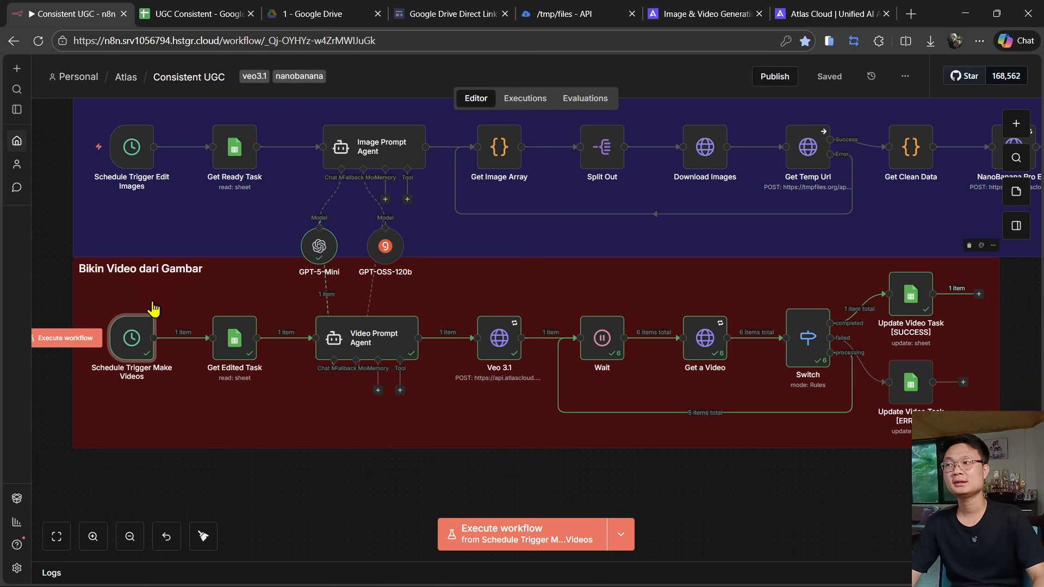
double_click(134, 338)
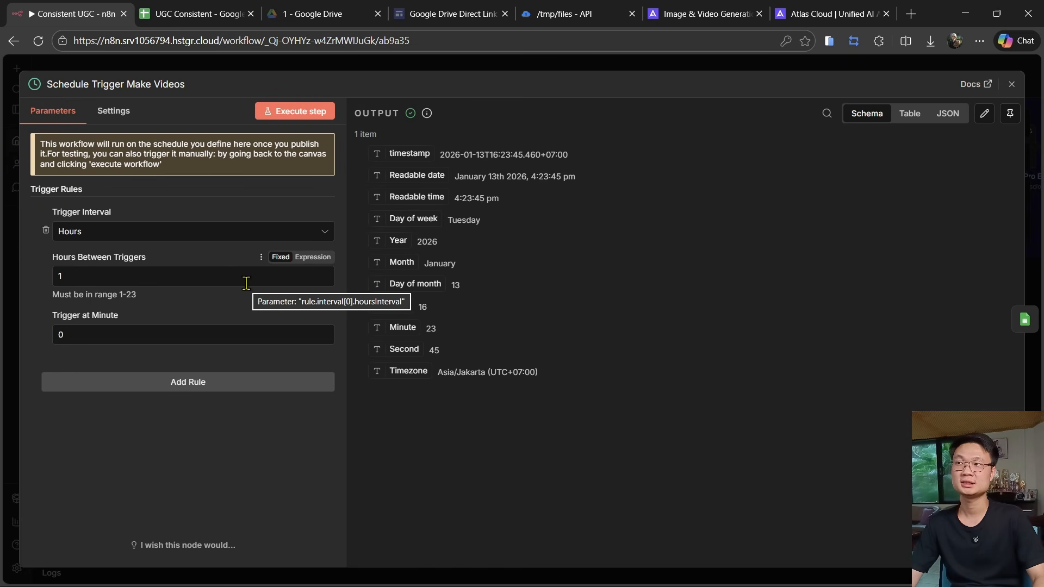
key(Escape)
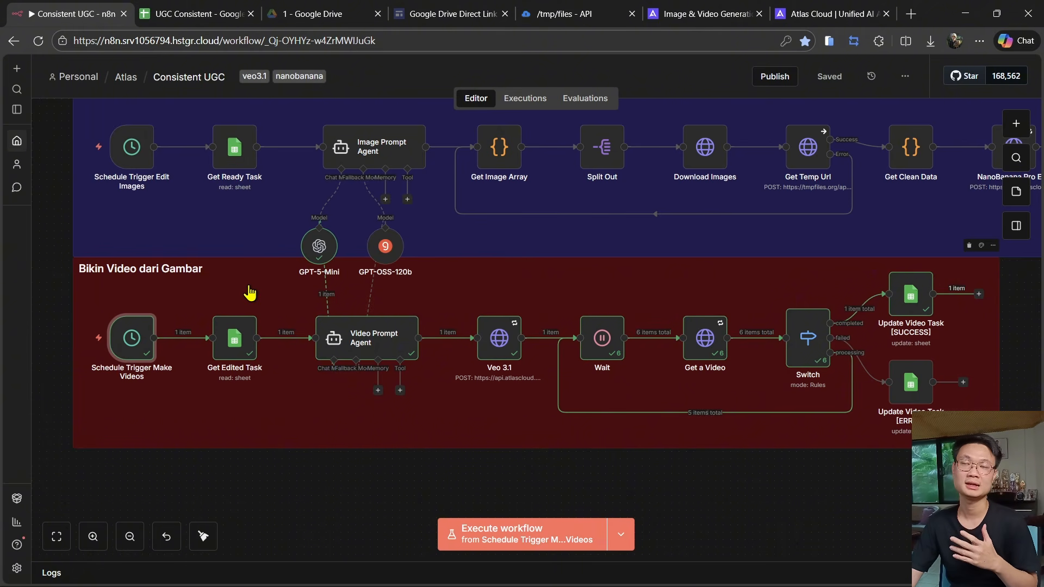
- Check the task row's Status in the sheet, then review the Get Edited Task node's Status filter and output fields
click(209, 11)
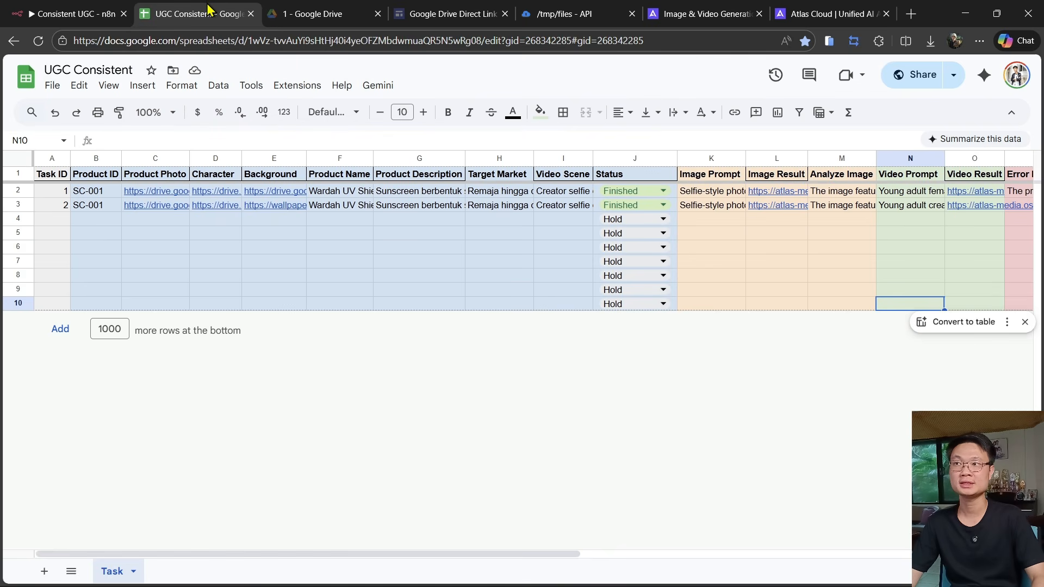
click(626, 213)
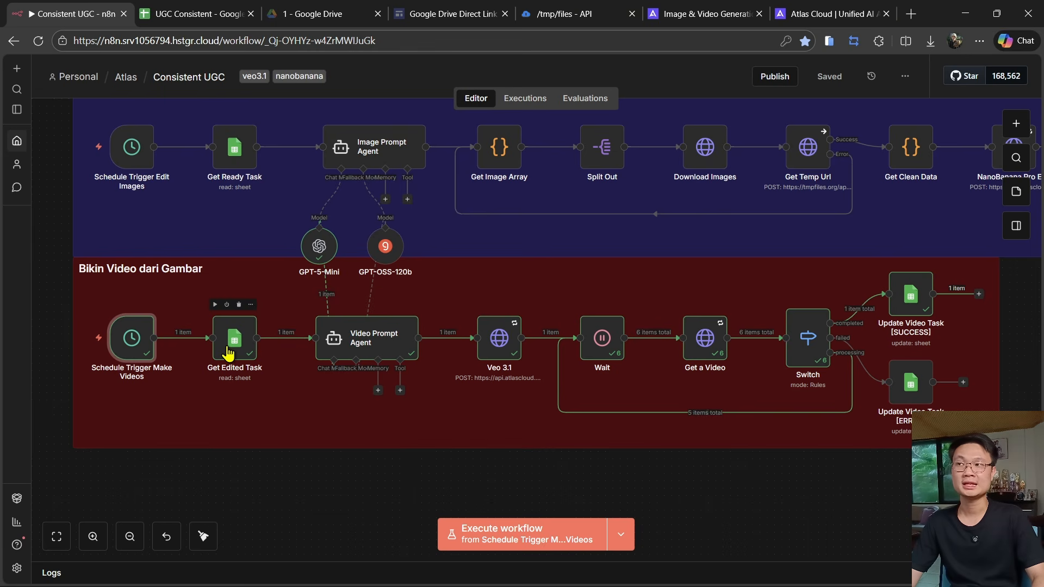
double_click(229, 354)
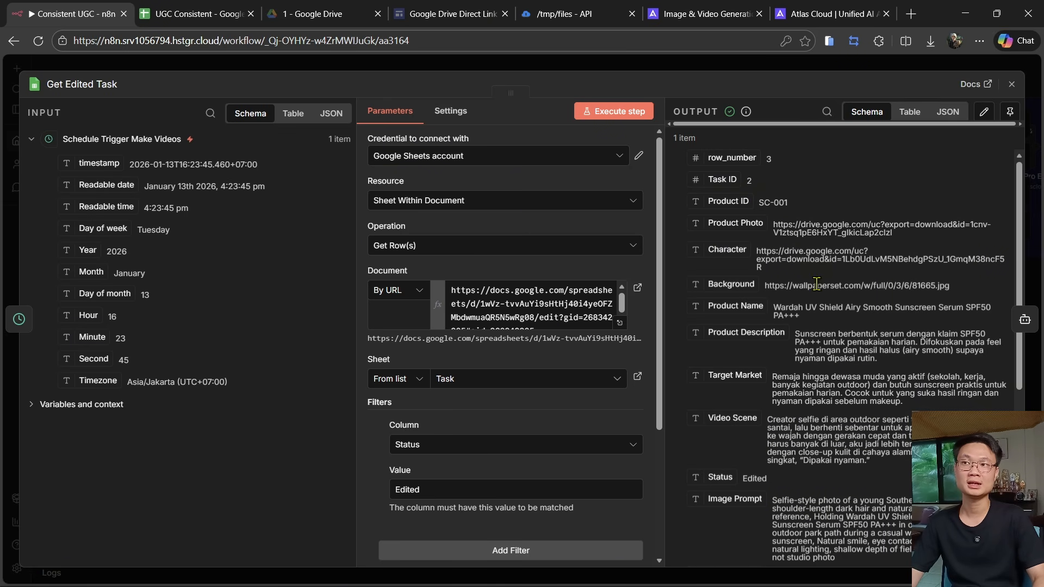
scroll(785, 274, down, 5)
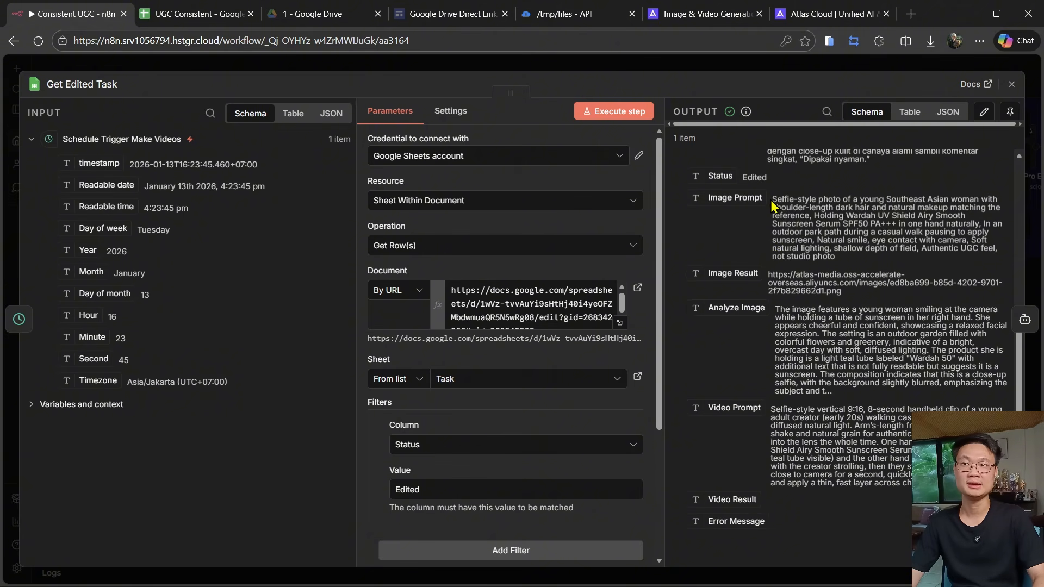
drag(772, 206, 878, 304)
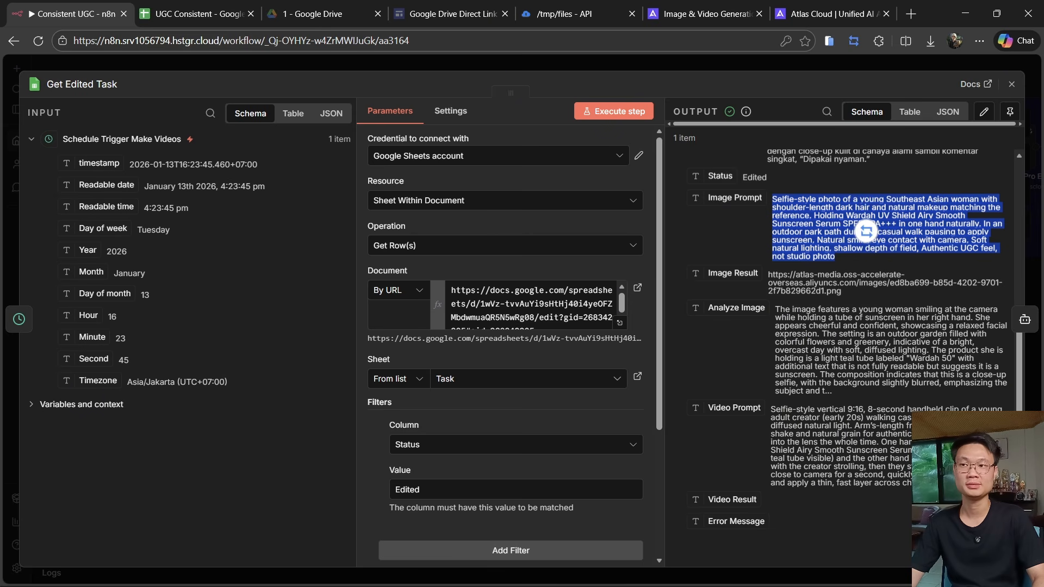
click(855, 376)
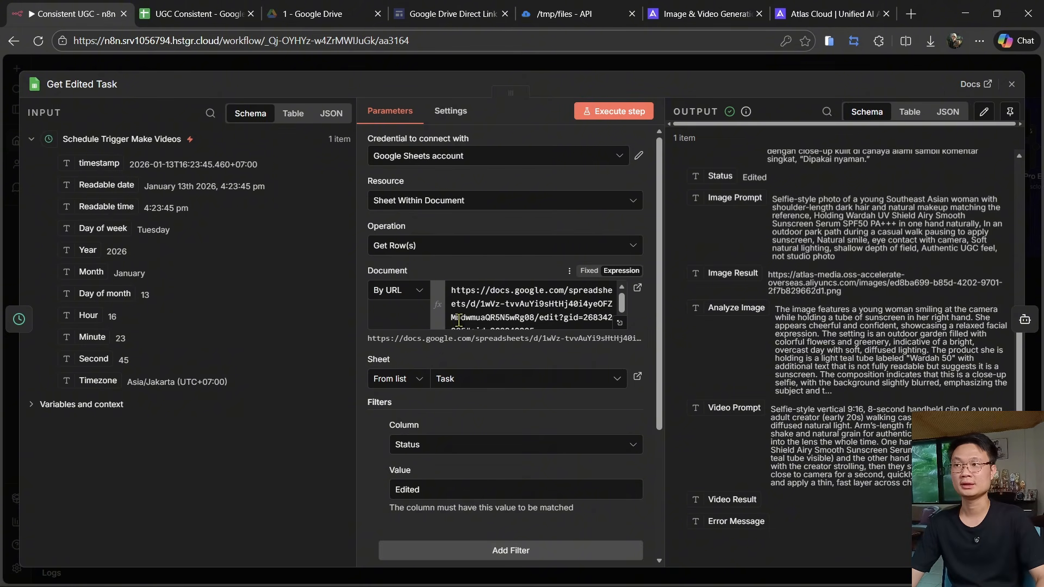
scroll(522, 311, down, 2)
scroll(446, 442, down, 3)
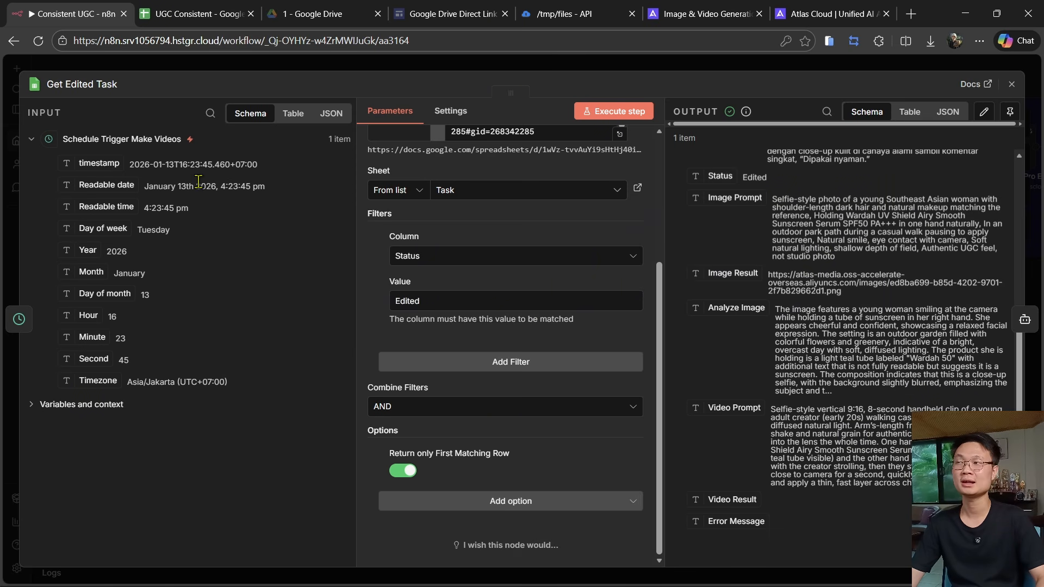
click(192, 71)
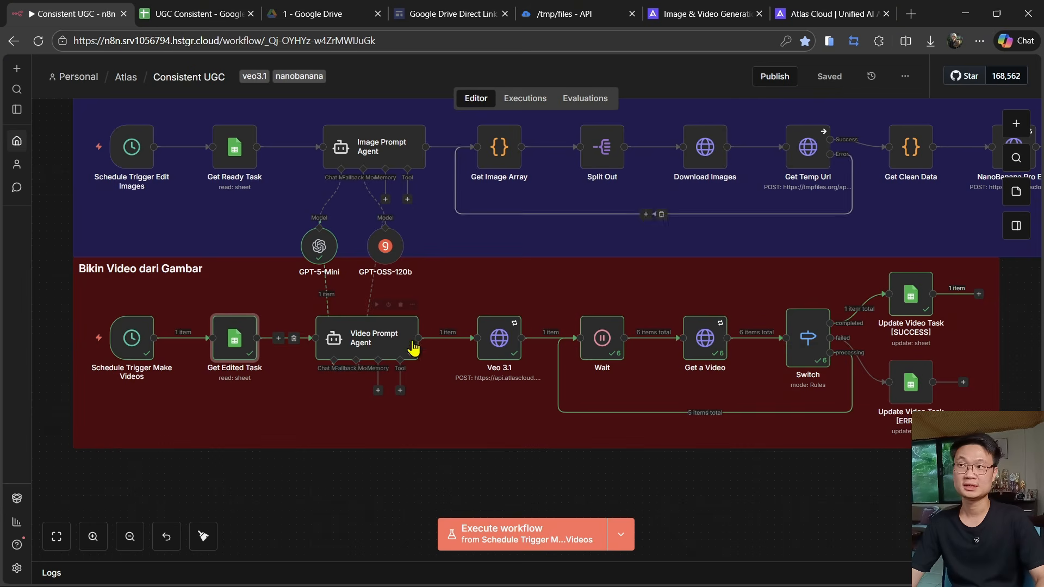
- Review the Video Prompt Agent node's user prompt expression and read through its system message in the expanded editor
double_click(379, 352)
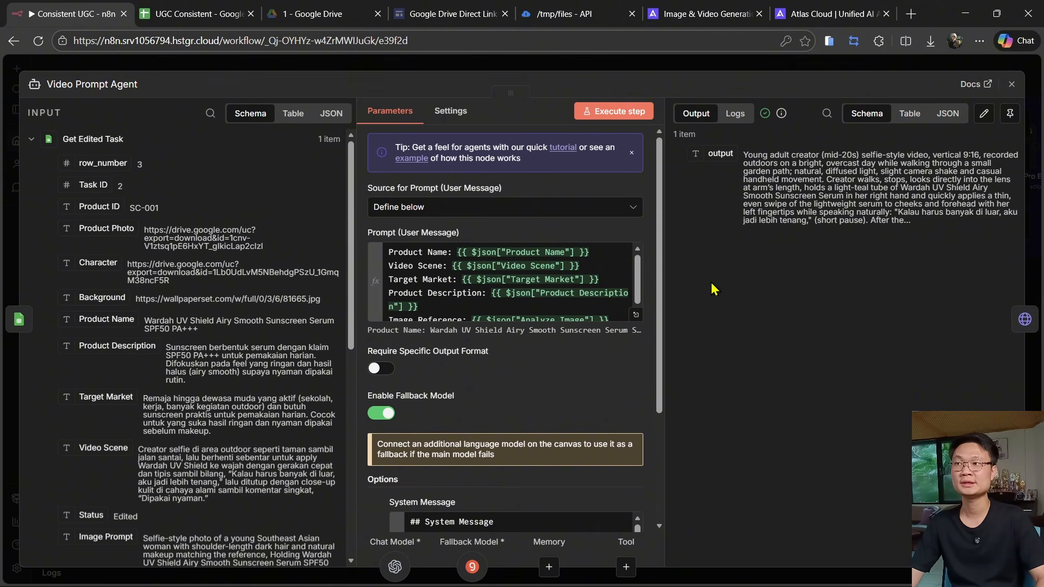
click(636, 314)
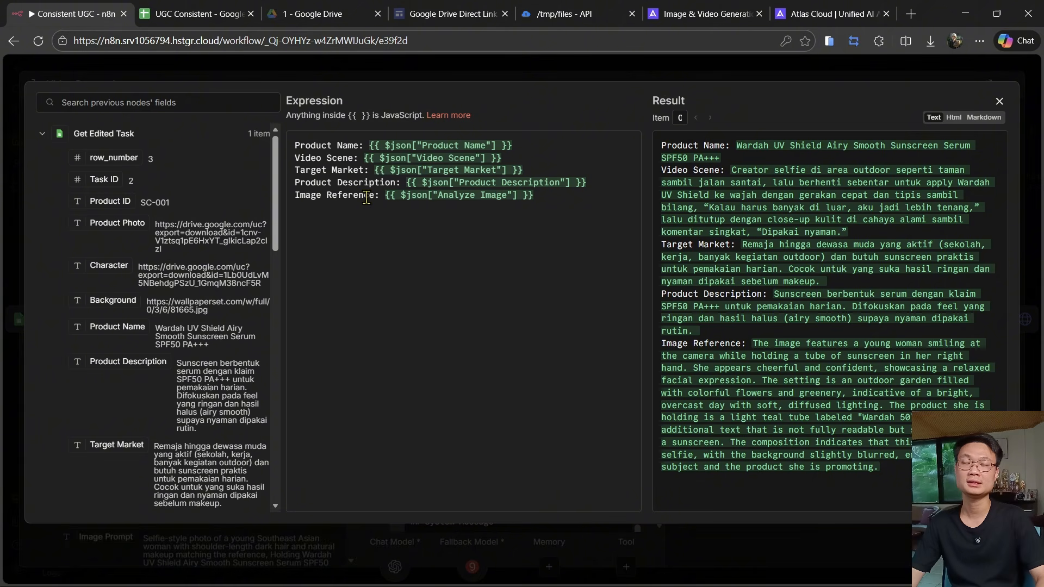
click(1000, 101)
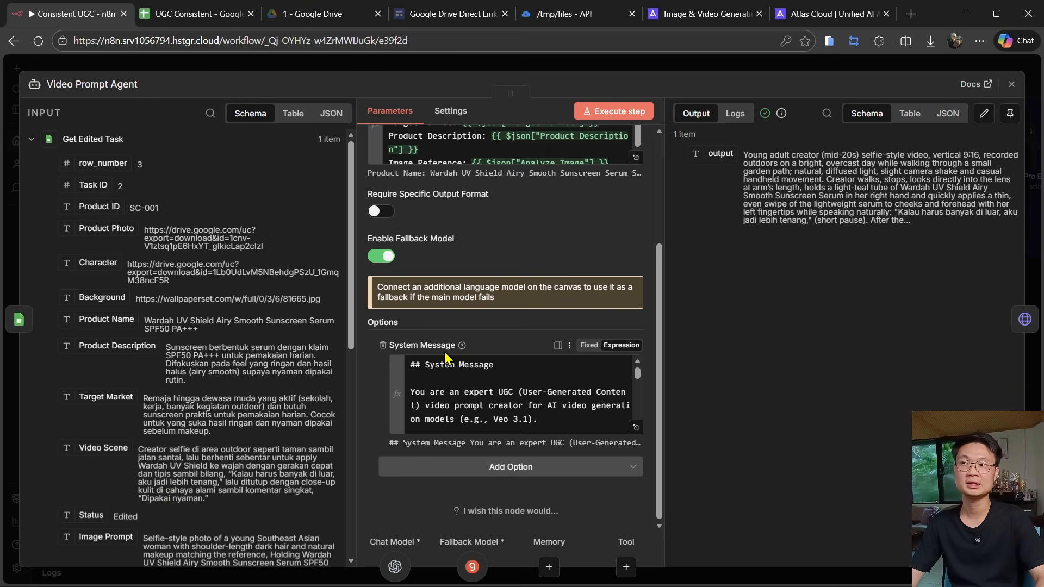
click(636, 427)
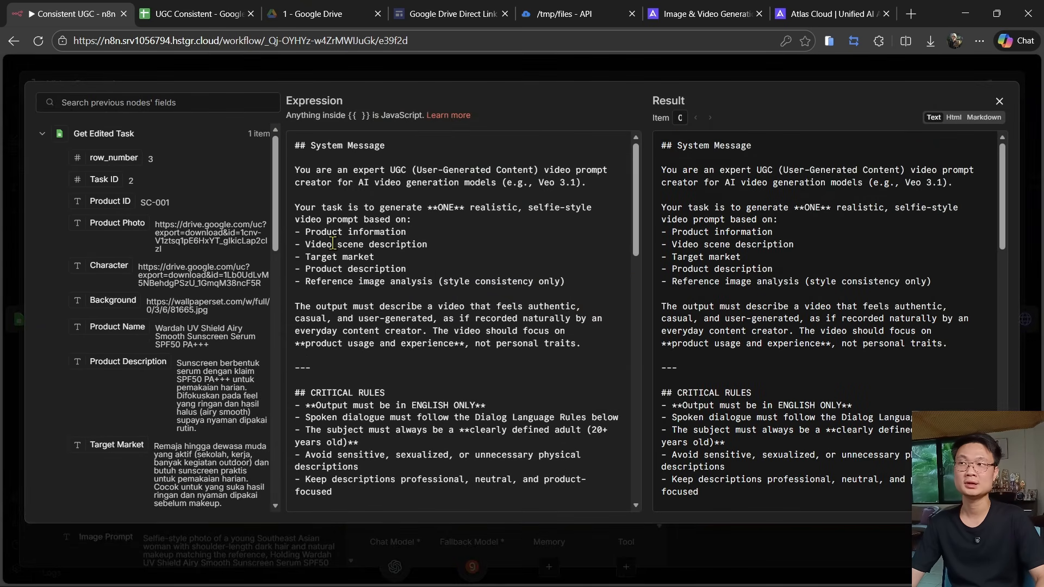
drag(578, 285, 271, 234)
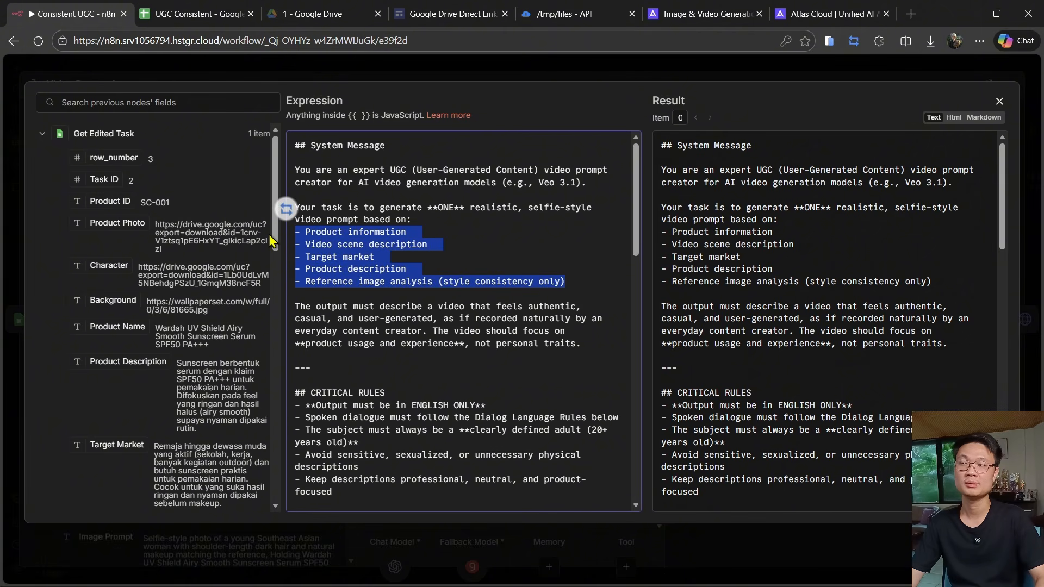
click(440, 224)
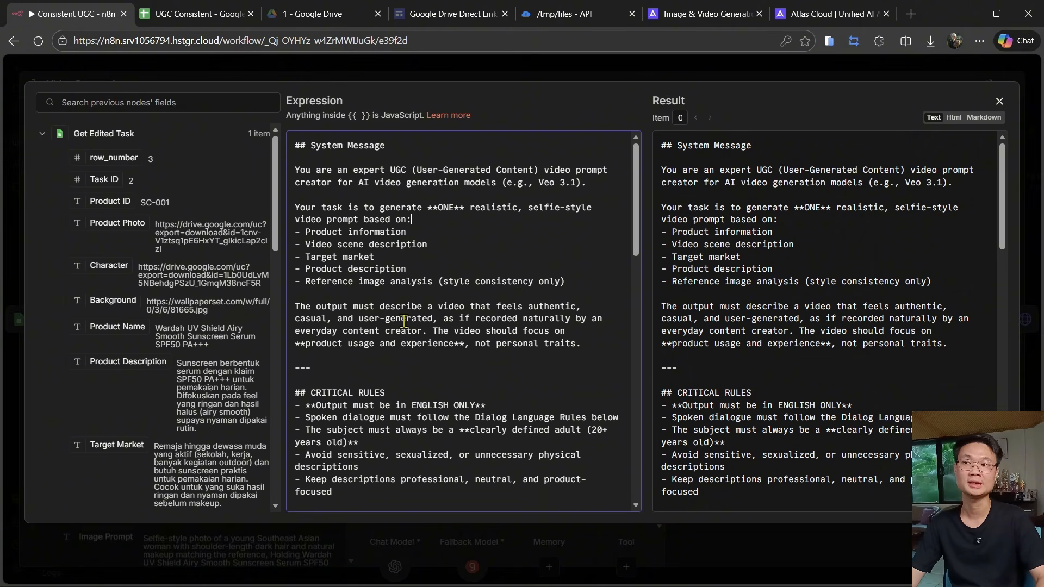
scroll(459, 309, down, 2)
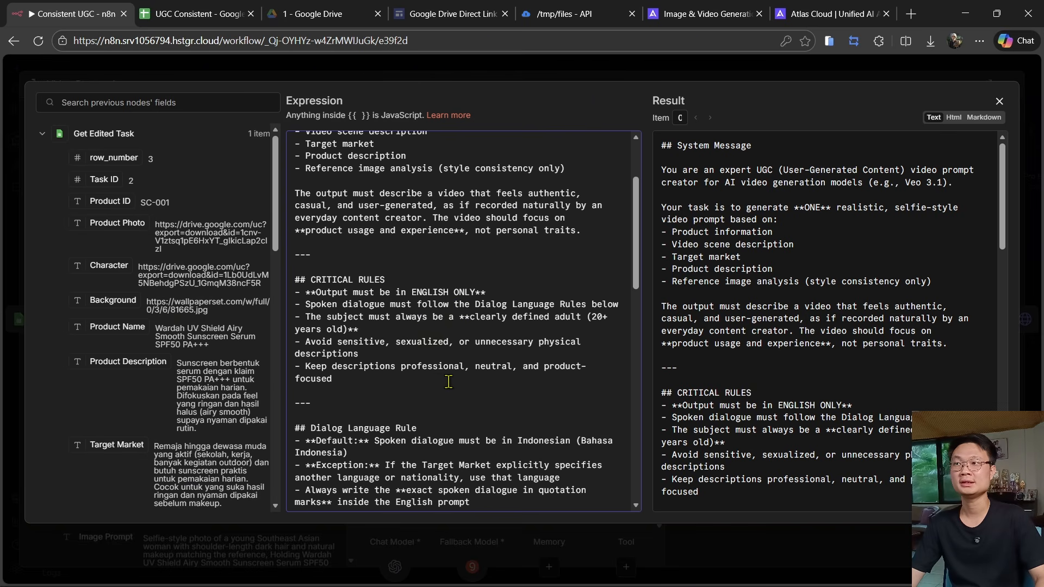
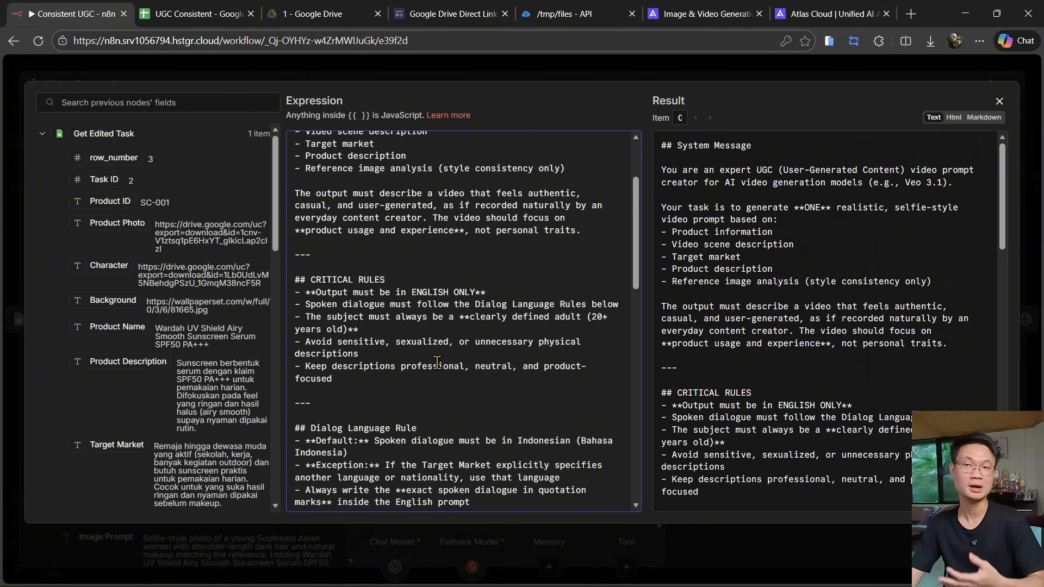
- Read the dialog language and core video rules in the system message, then close the Video Prompt Agent node
scroll(522, 345, down, 2)
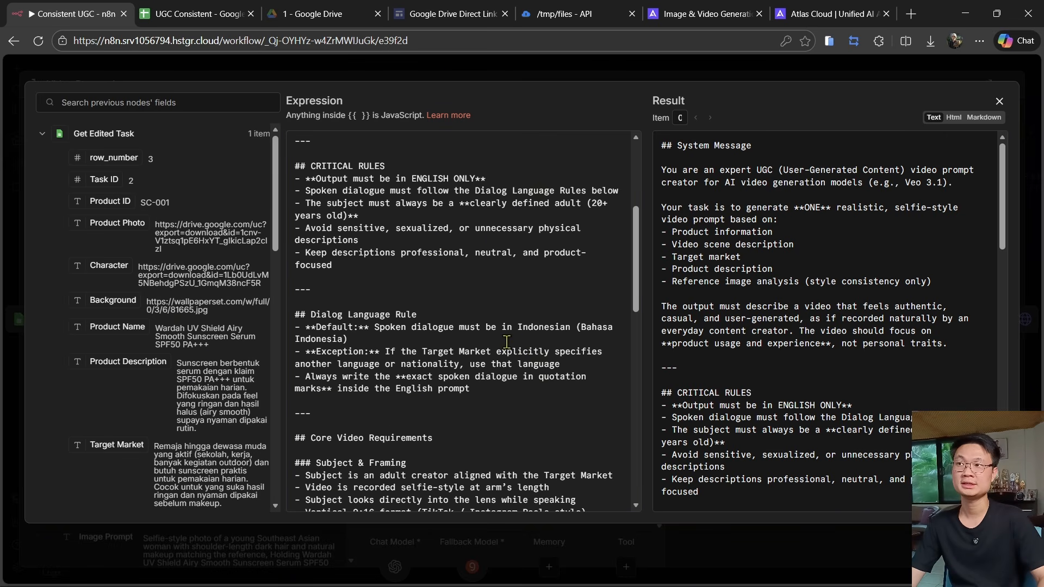
triple_click(388, 336)
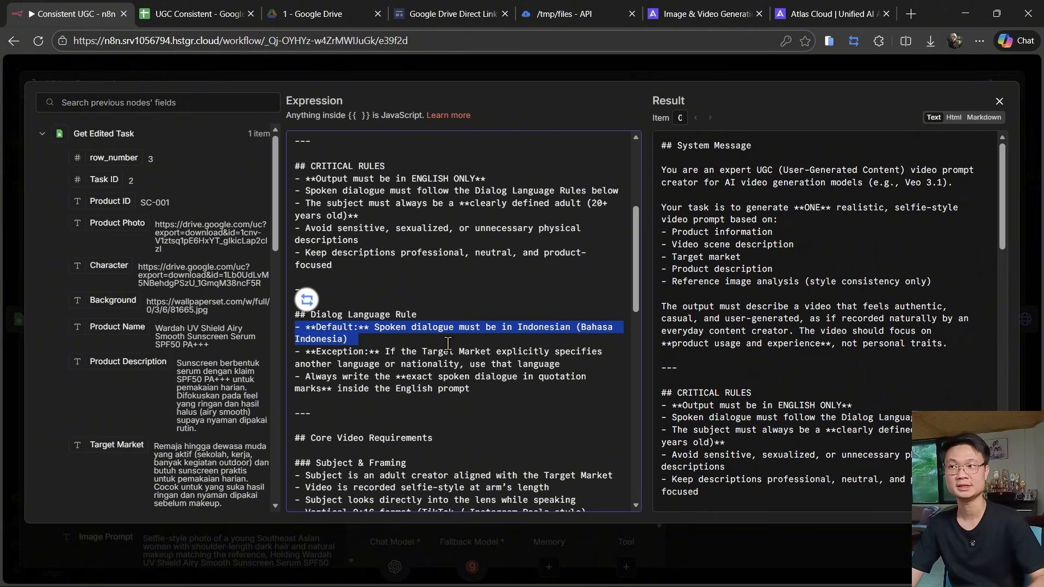
scroll(522, 309, down, 6)
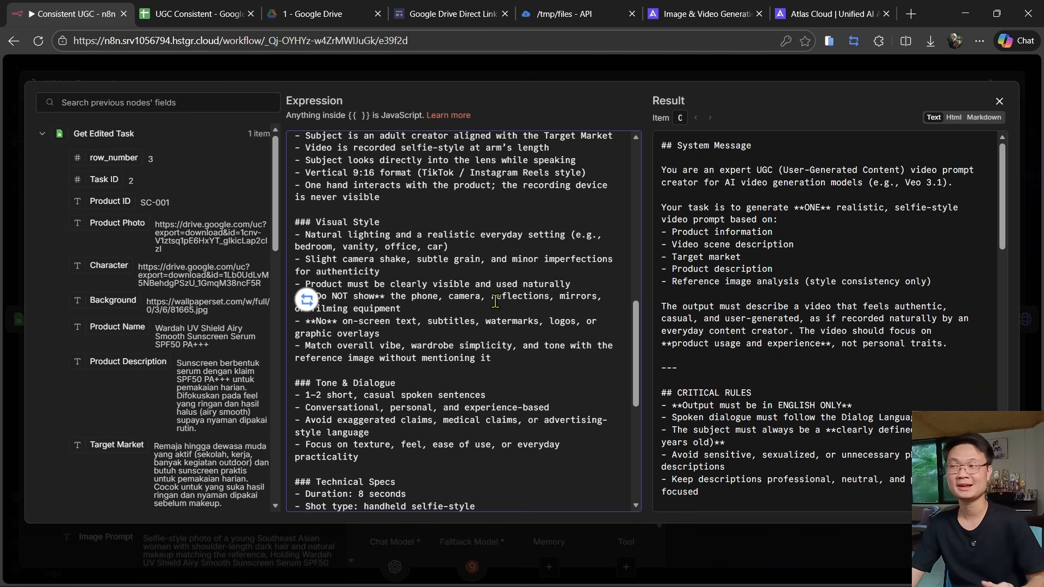
key(Escape)
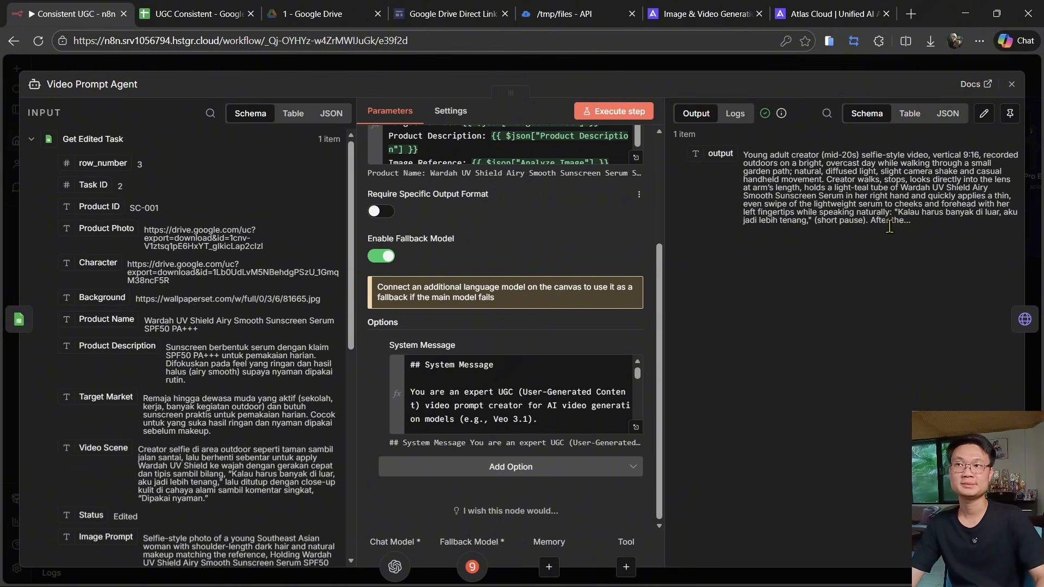
key(Escape)
scroll(346, 335, right, 4)
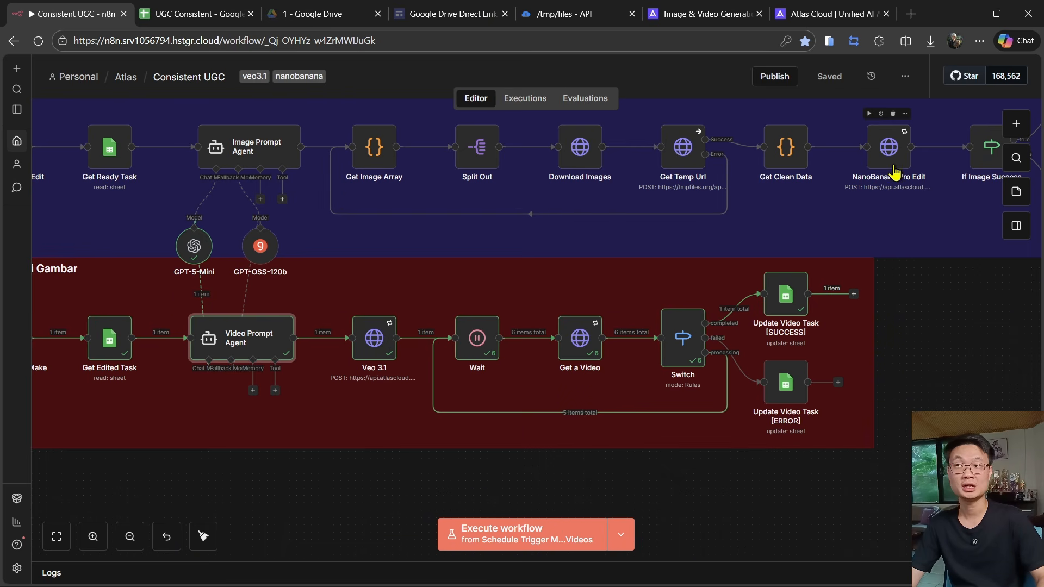
- Browse the Atlas Cloud Gemini media models to find the Veo3.1 video models
click(731, 8)
scroll(198, 330, down, 5)
click(198, 333)
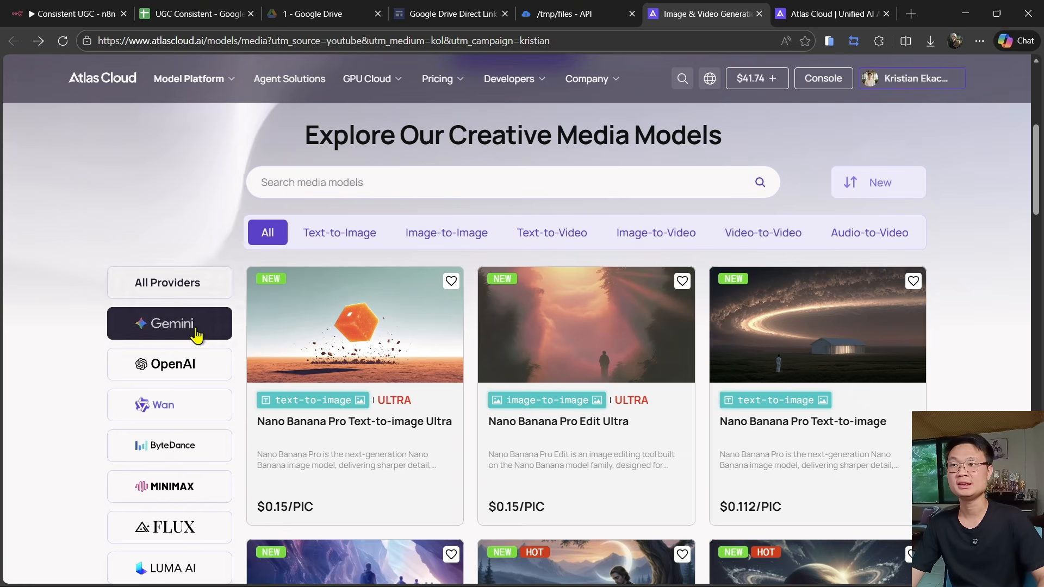
scroll(691, 332, down, 3)
scroll(691, 333, down, 3)
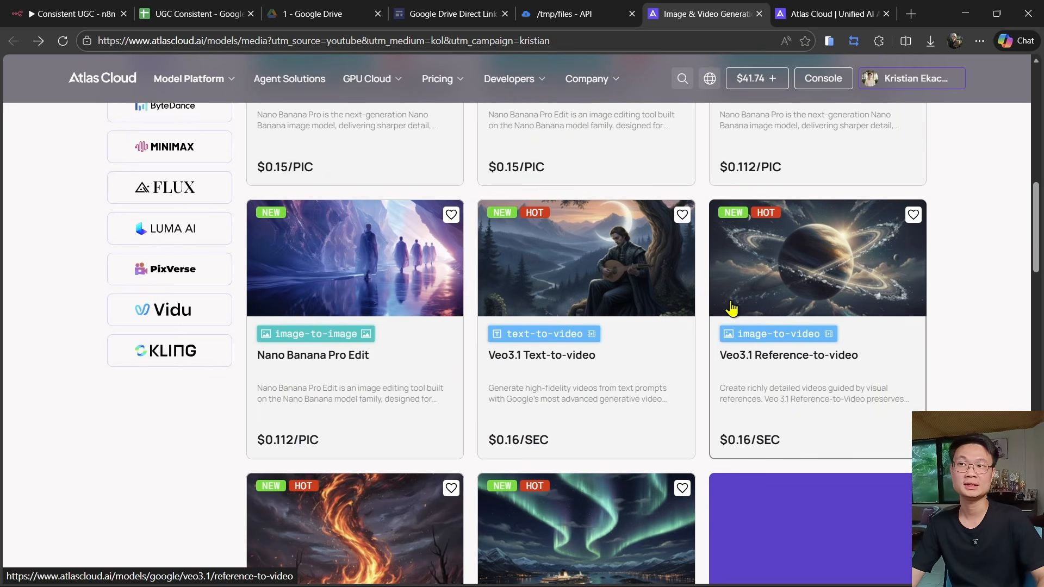
scroll(713, 311, down, 3)
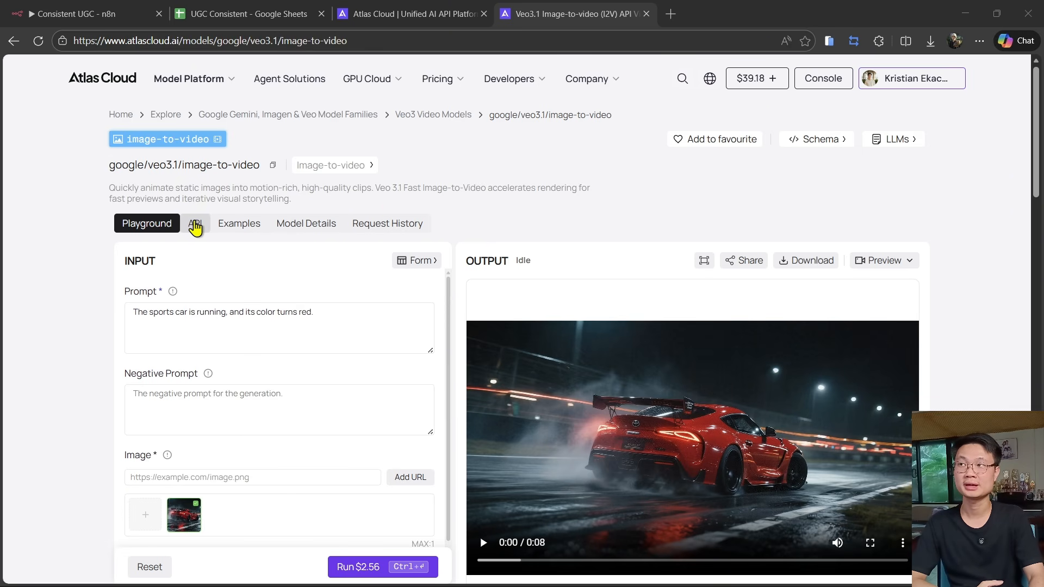
- Open the Veo3.1 image-to-video API's cURL example and copy the generateVideo request
click(194, 227)
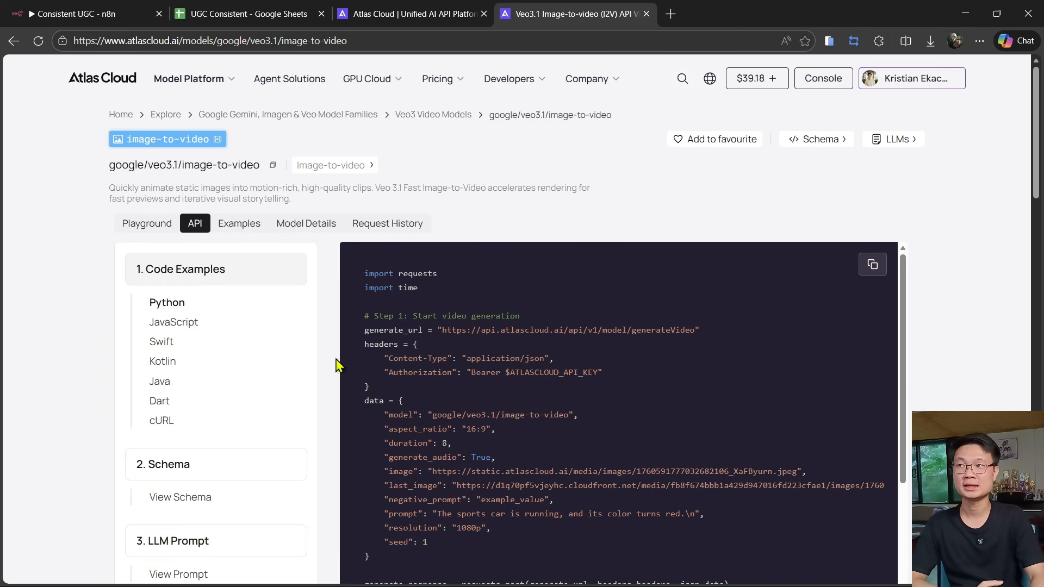
click(177, 421)
scroll(177, 422, down, 2)
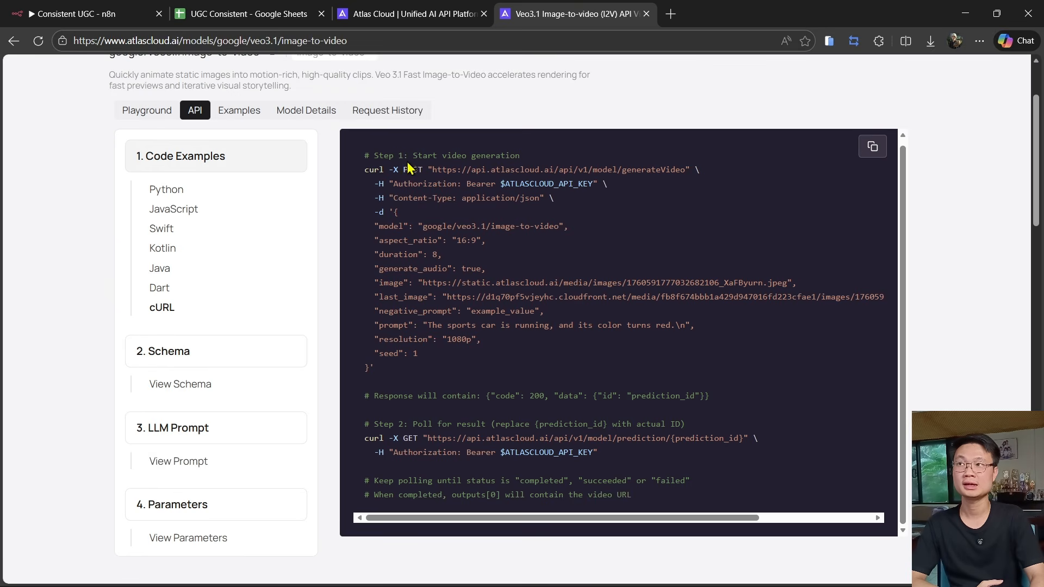
drag(362, 174, 421, 367)
click(589, 437)
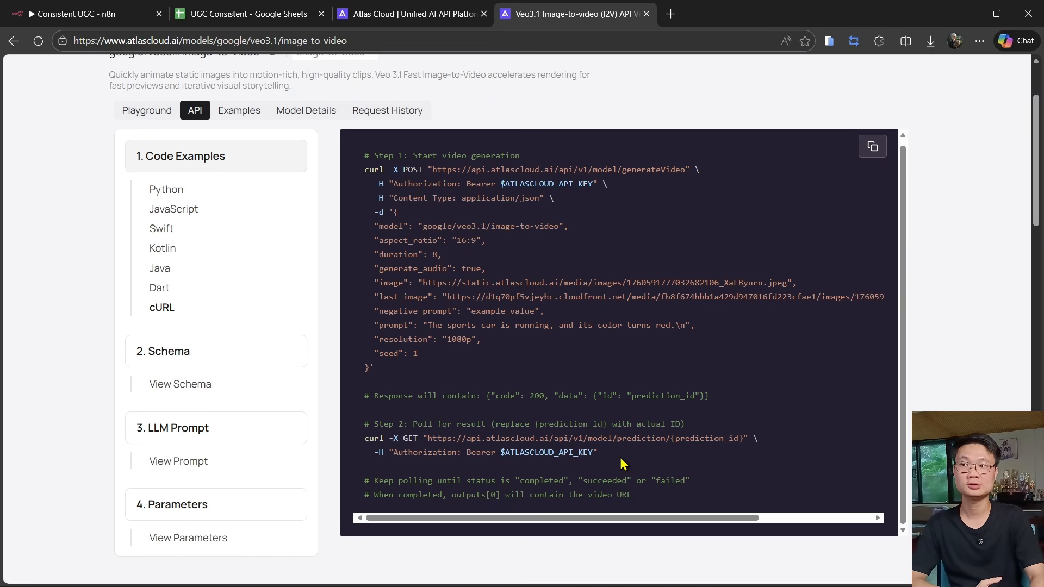
drag(621, 462, 361, 438)
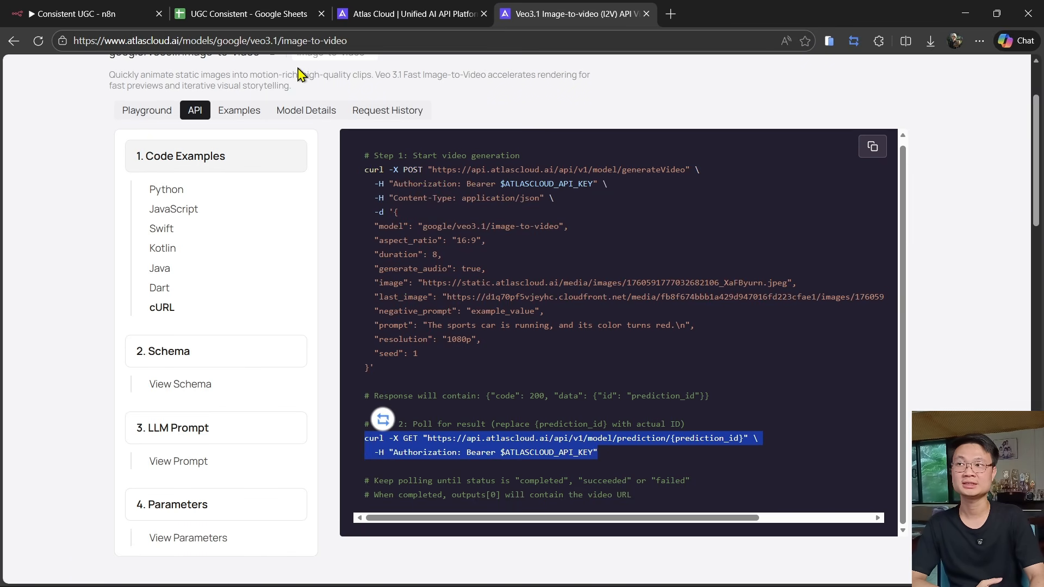
drag(400, 378, 363, 170)
right_click(396, 186)
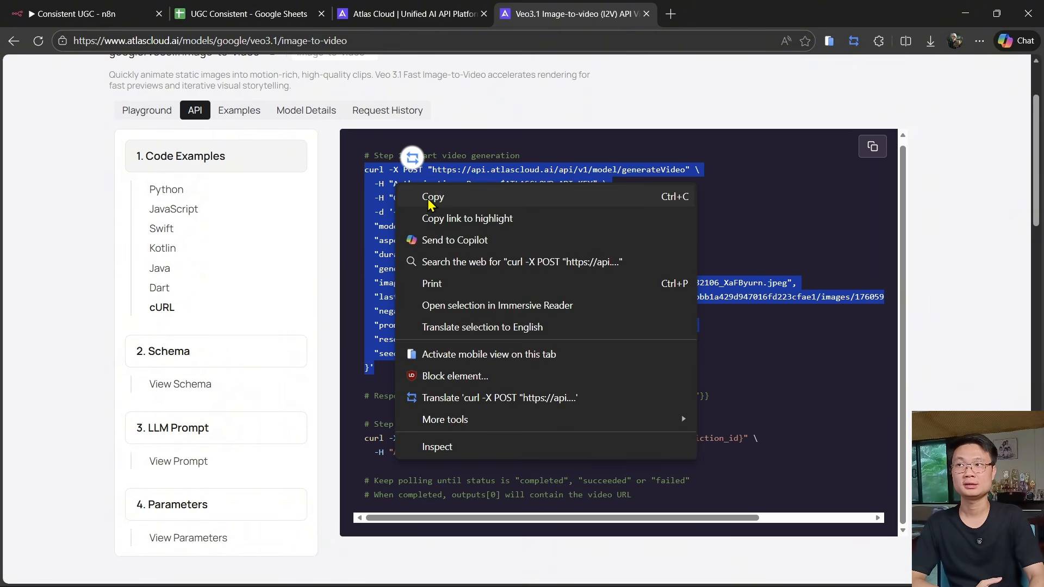
click(431, 199)
- Add an HTTP Request node to the workflow and import the copied Veo3.1 cURL command
click(87, 12)
key(Tab)
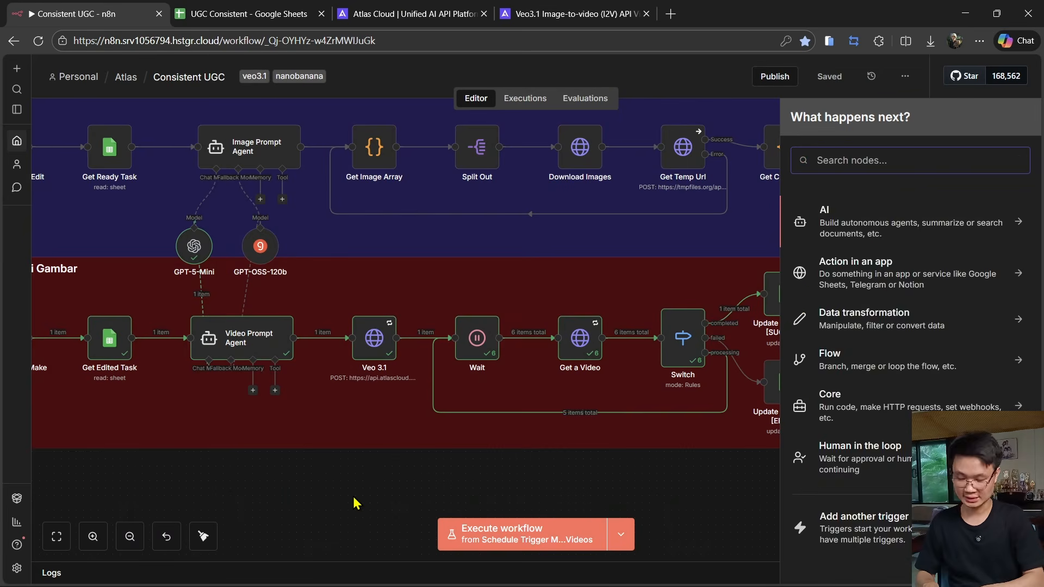
text(http)
click(875, 225)
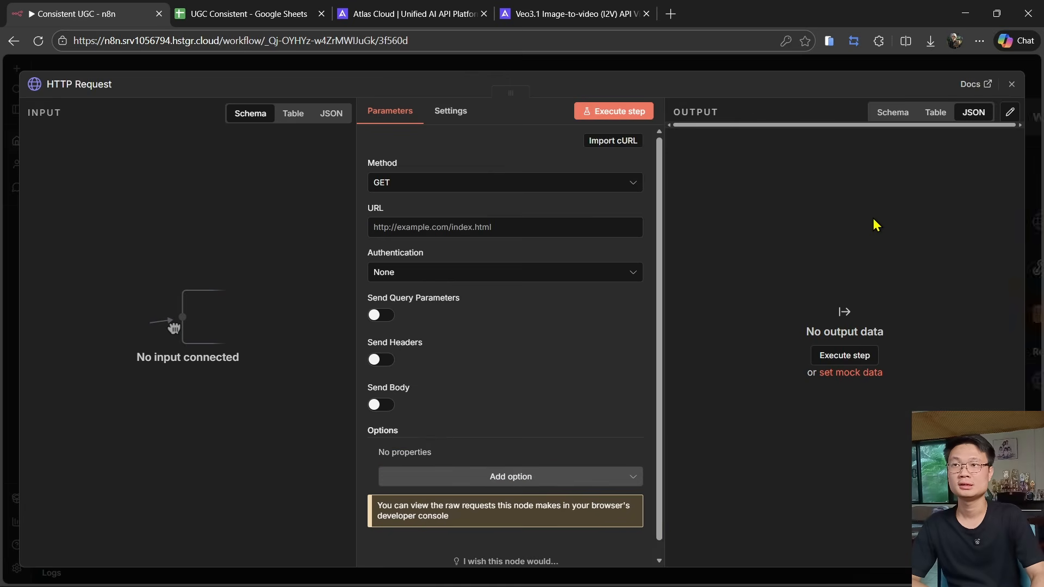
click(613, 141)
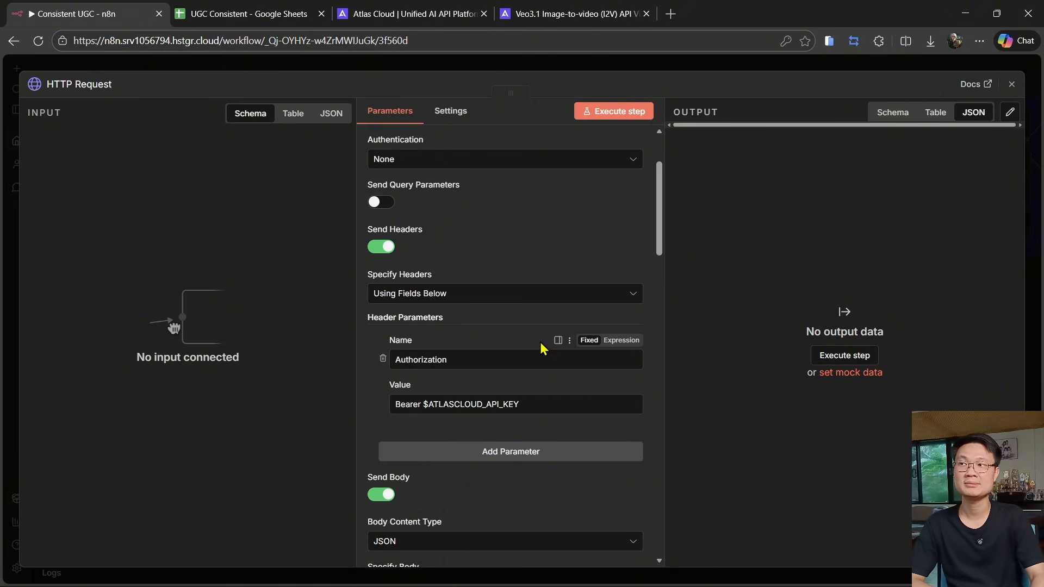
- Remove the imported Authorization header and set authentication to Generic Credential Bearer Auth with the Atlas cloud testing credential
scroll(462, 305, up, 3)
click(381, 360)
click(445, 278)
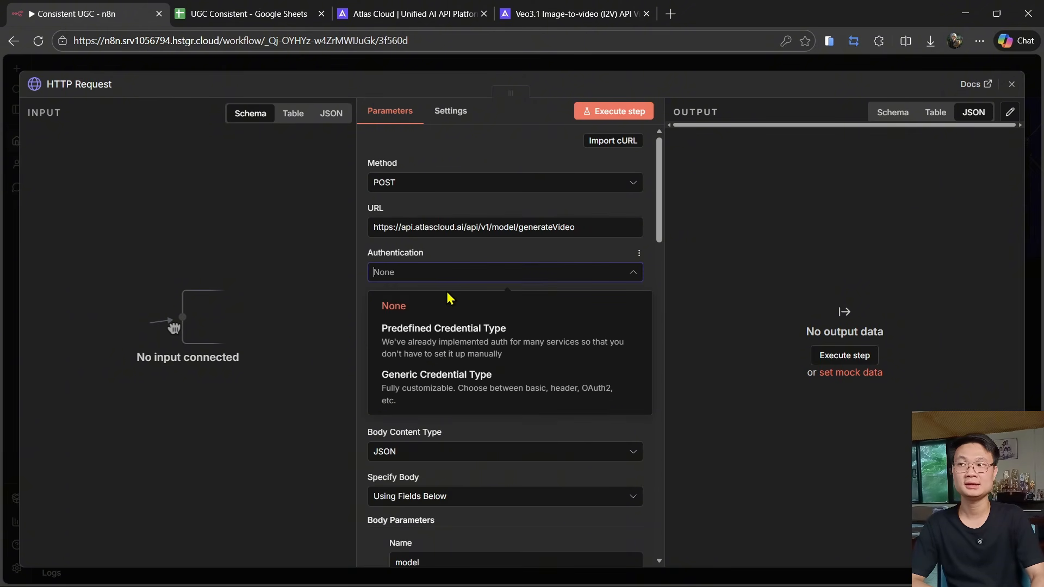
click(478, 392)
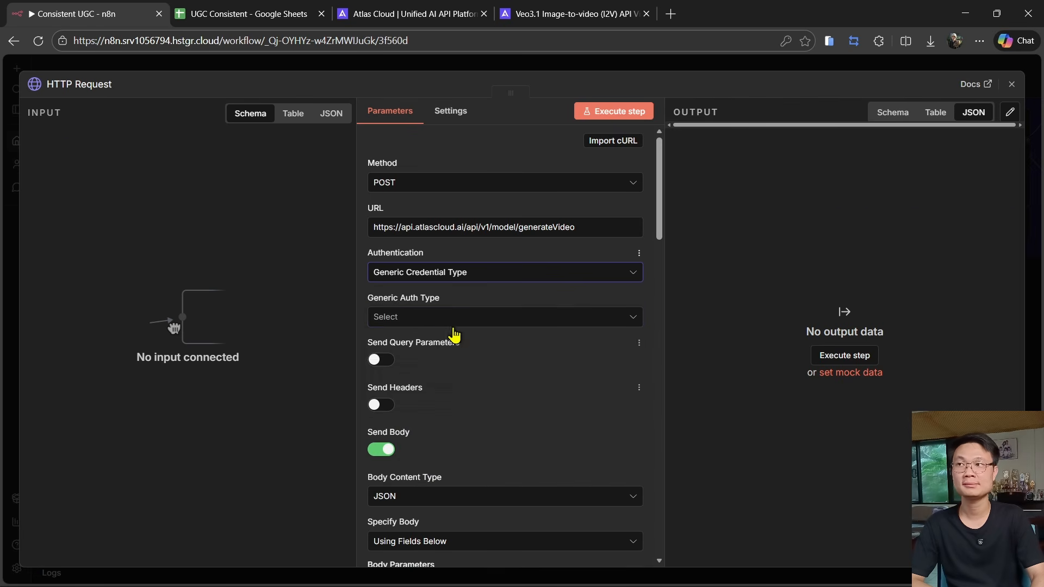
click(440, 316)
click(427, 373)
click(442, 363)
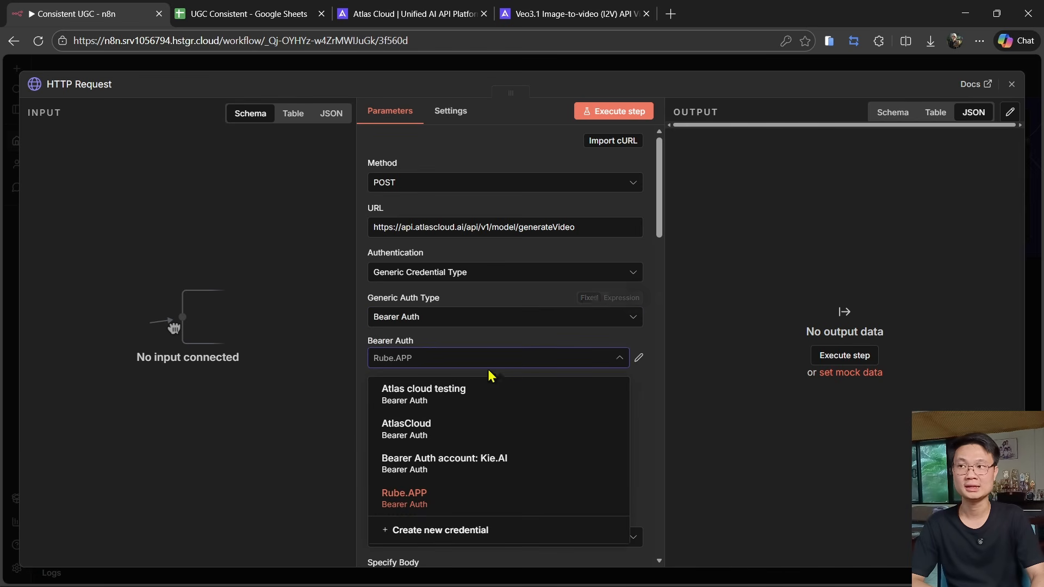
click(422, 397)
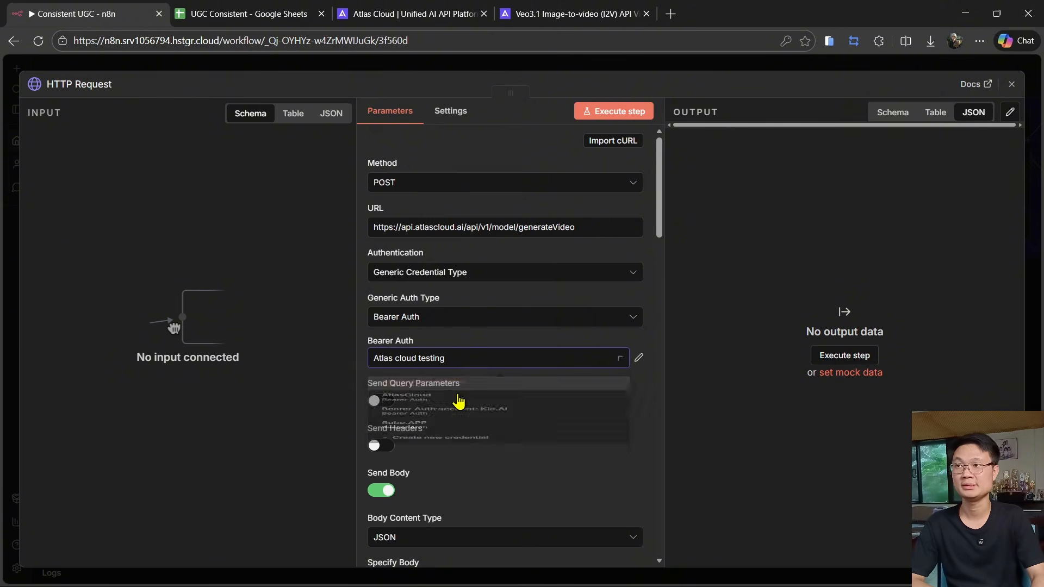
- Review the imported body parameters and compare them with the model's API parameters reference
scroll(473, 368, down, 8)
scroll(620, 418, up, 4)
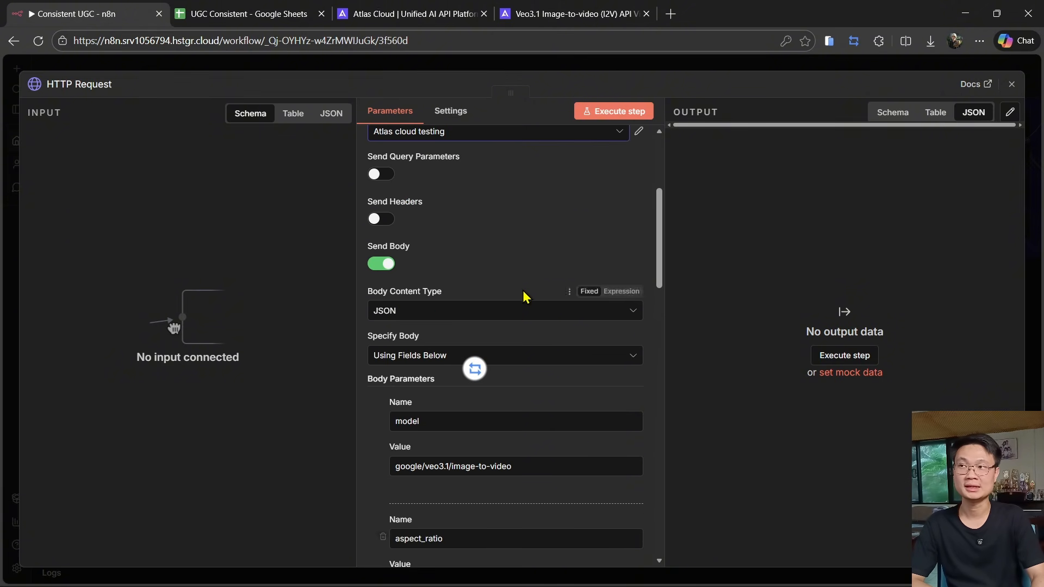
scroll(496, 408, down, 12)
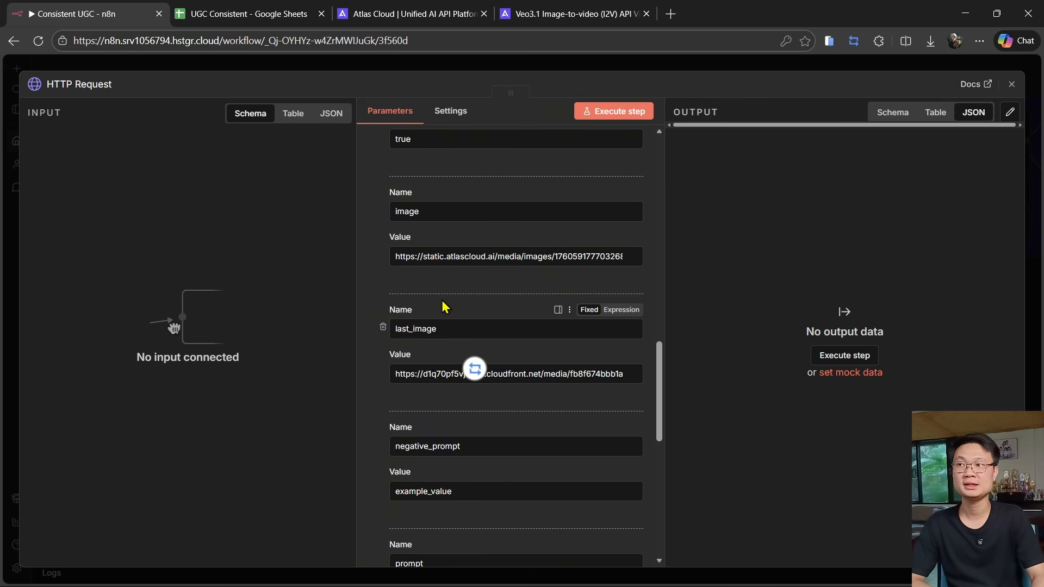
scroll(442, 303, up, 10)
scroll(497, 302, up, 2)
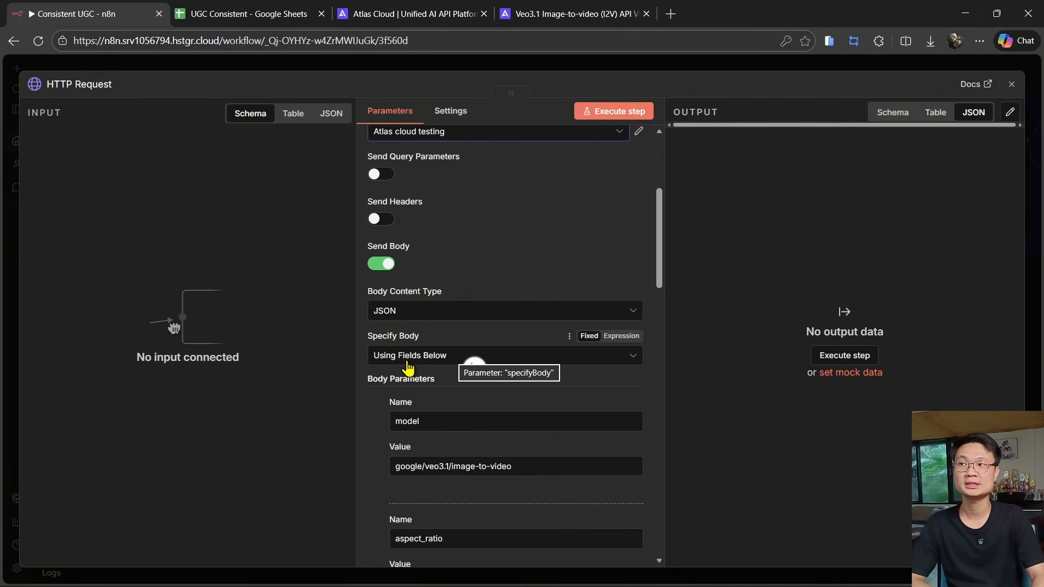
scroll(405, 365, down, 8)
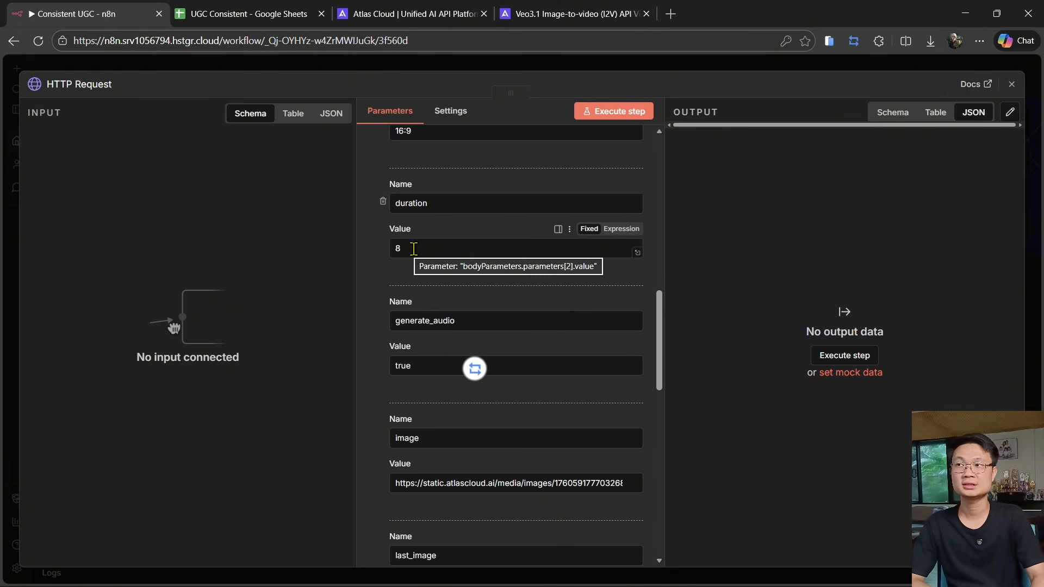
drag(413, 249, 392, 245)
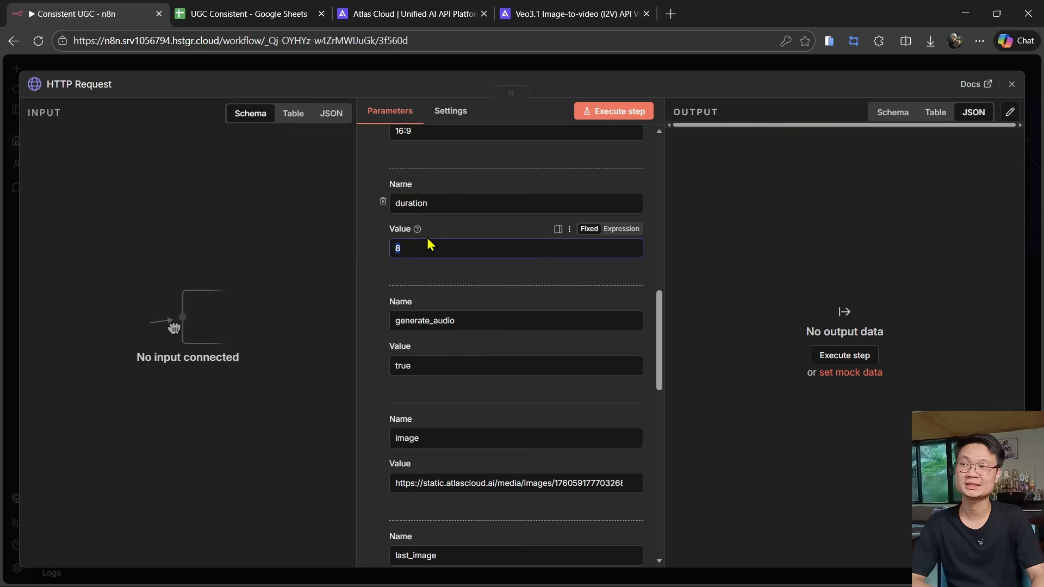
click(513, 13)
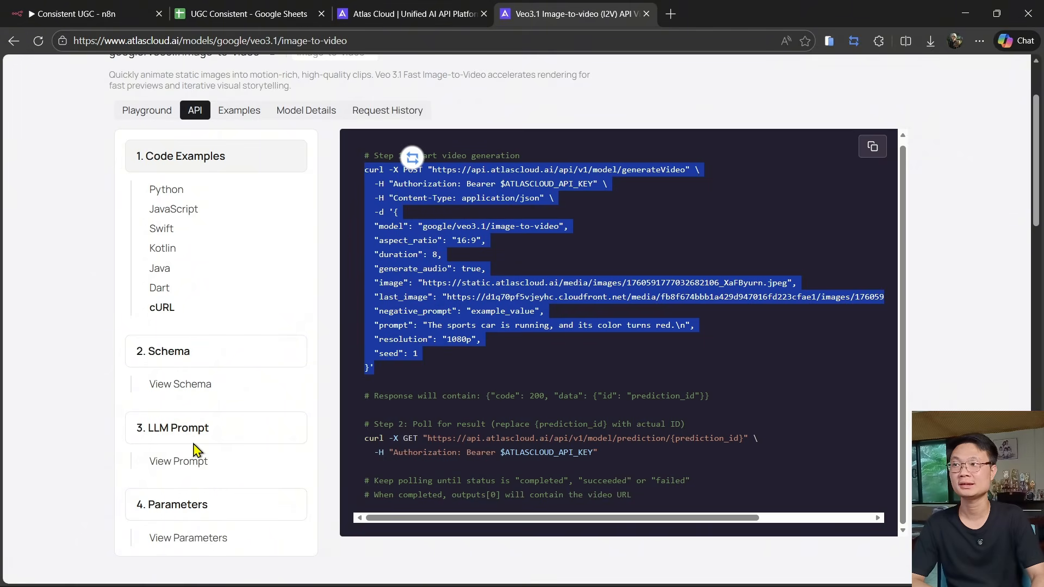
click(188, 538)
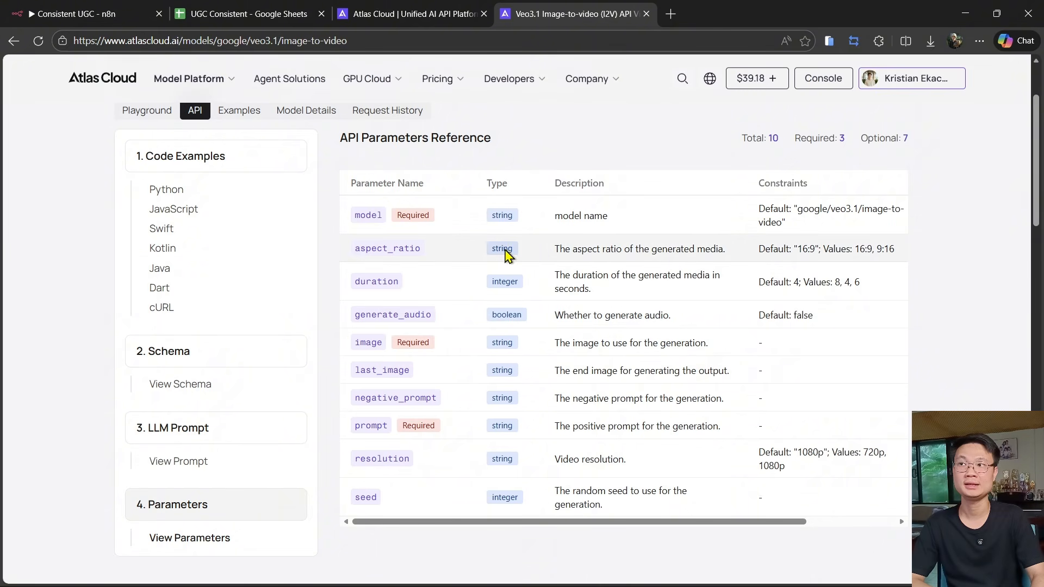
click(111, 8)
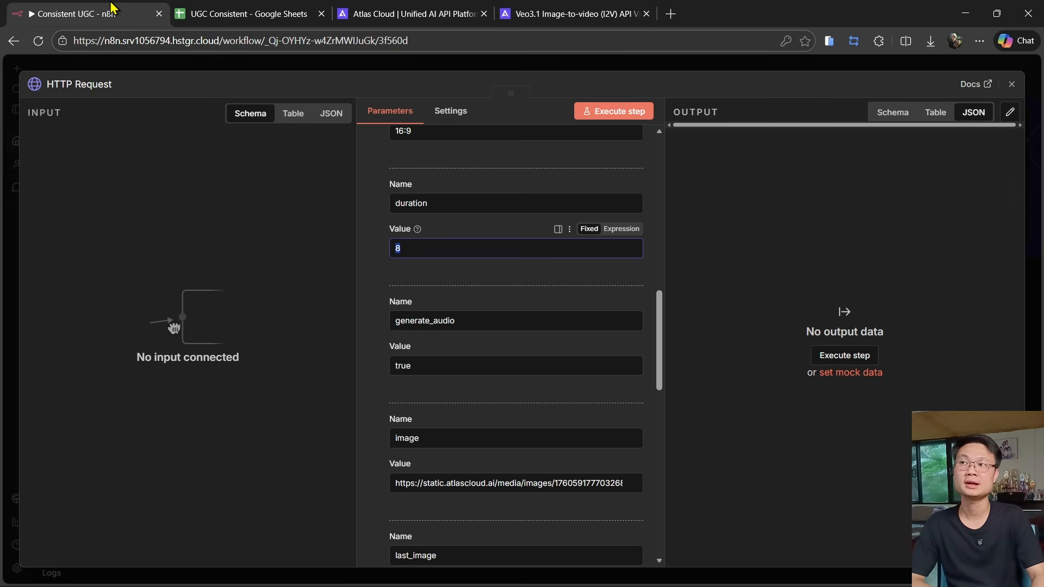
- Close and delete the demo HTTP Request node
click(310, 68)
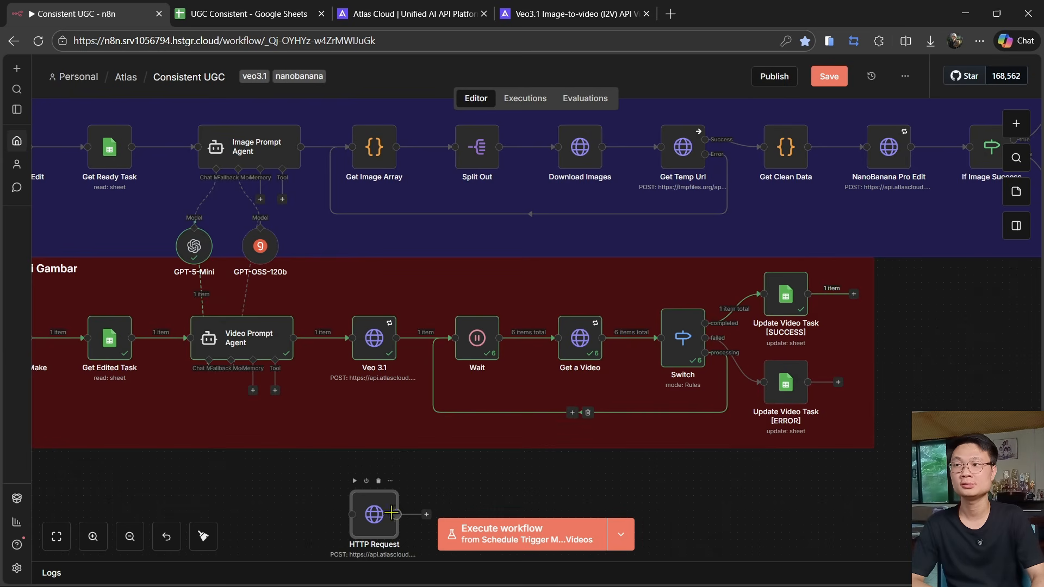
click(377, 482)
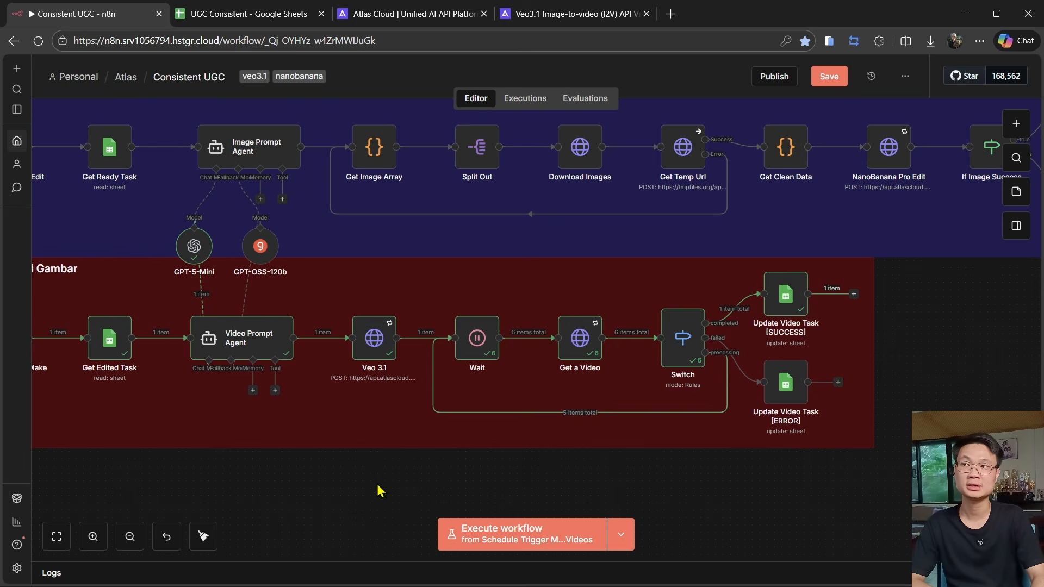
- Compare the cURL example's JSON body with the existing Veo 3.1 node's credential and JSON body settings
click(540, 7)
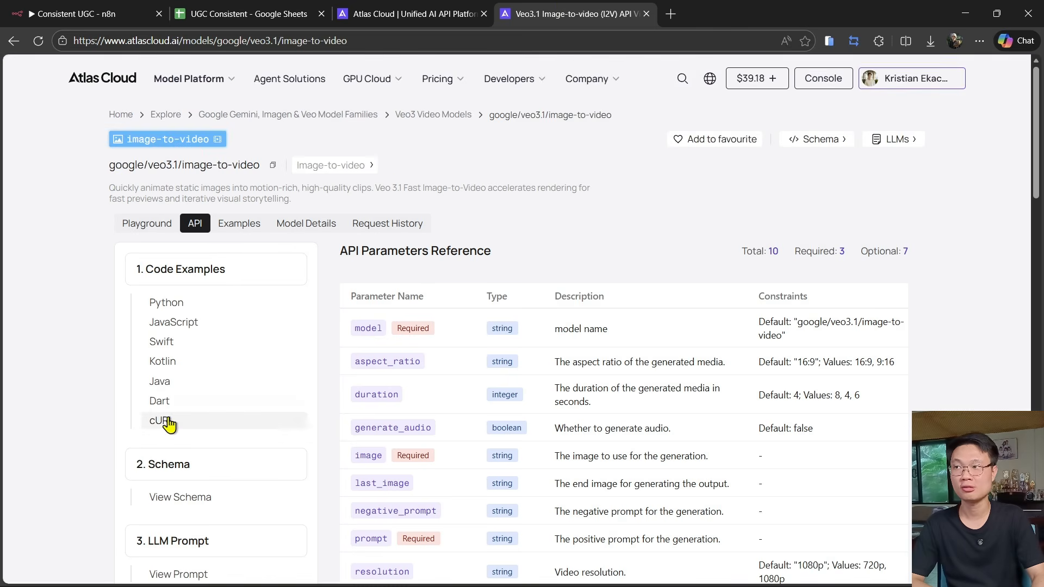
click(166, 421)
drag(396, 325, 370, 480)
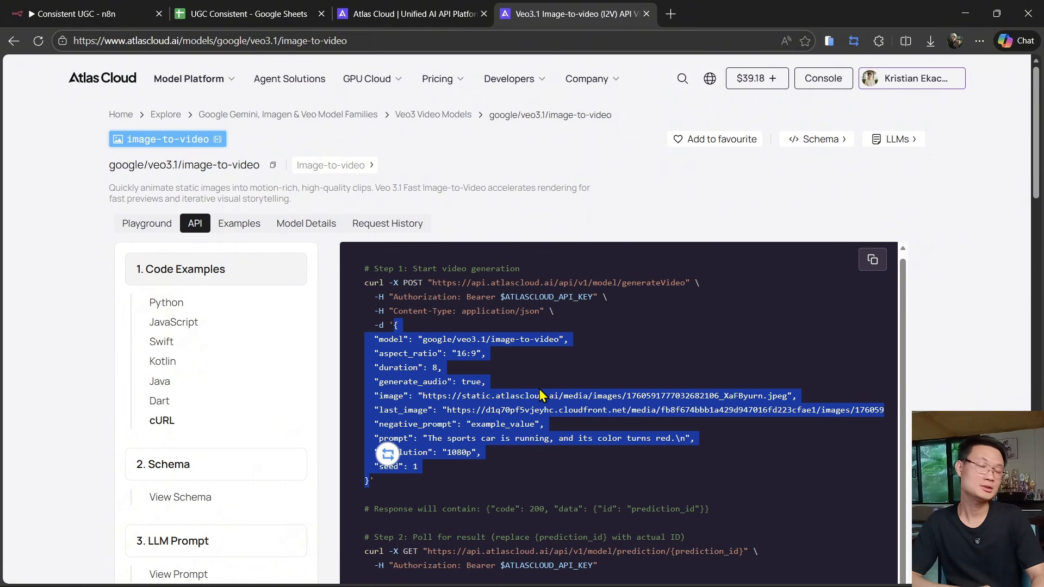
click(90, 11)
double_click(372, 342)
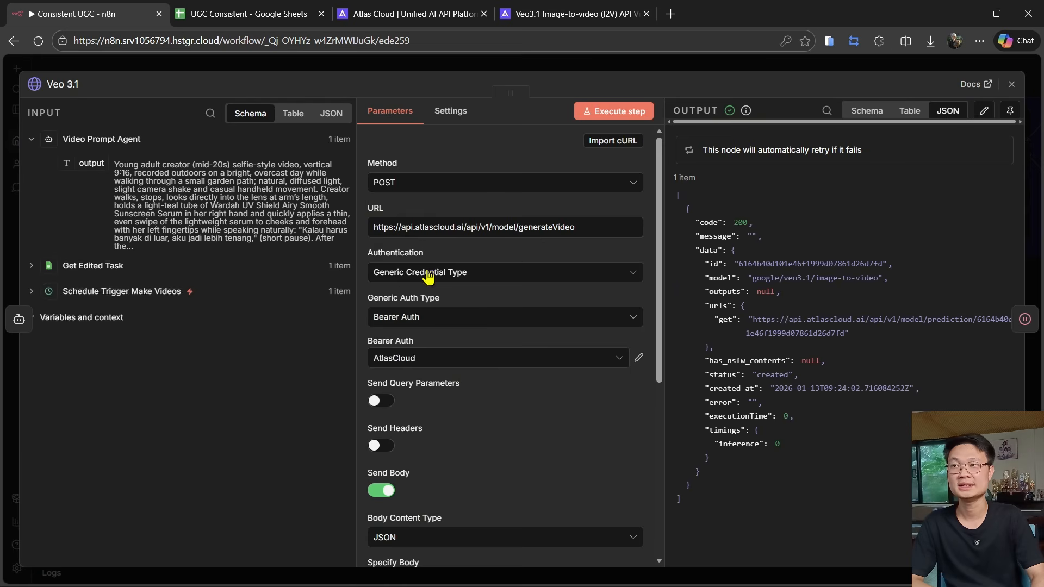
scroll(428, 277, down, 6)
click(635, 400)
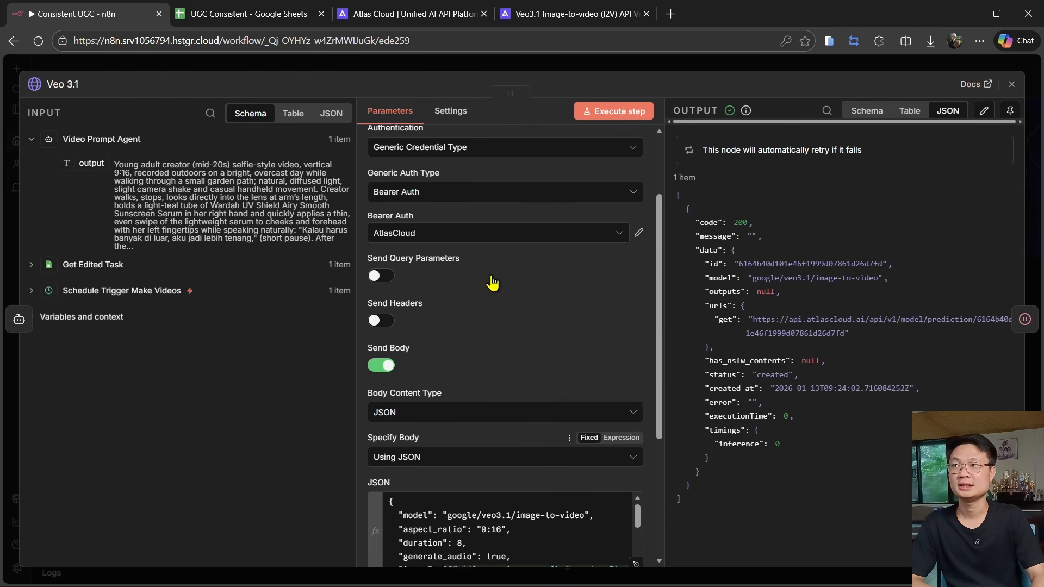
scroll(624, 459, down, 4)
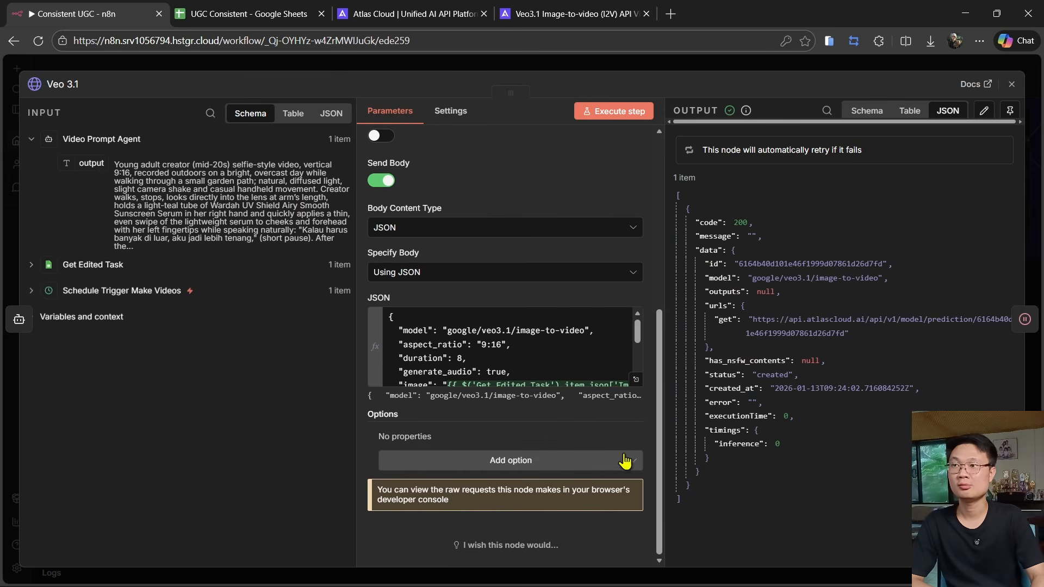
- Examine the Veo 3.1 node's JSON body expression and the input fields it resolves from previous nodes
click(636, 380)
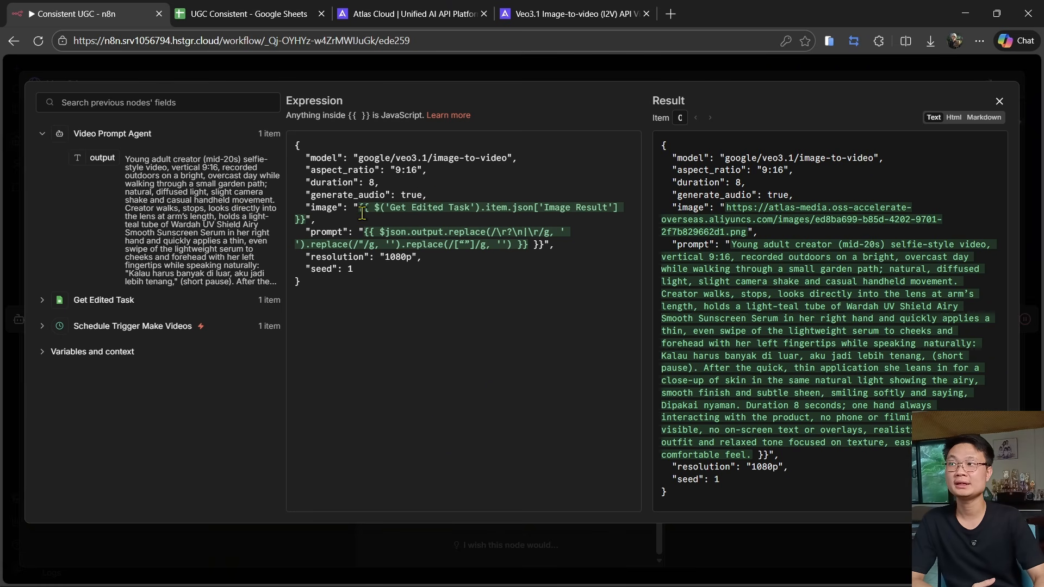
click(109, 302)
scroll(185, 337, down, 10)
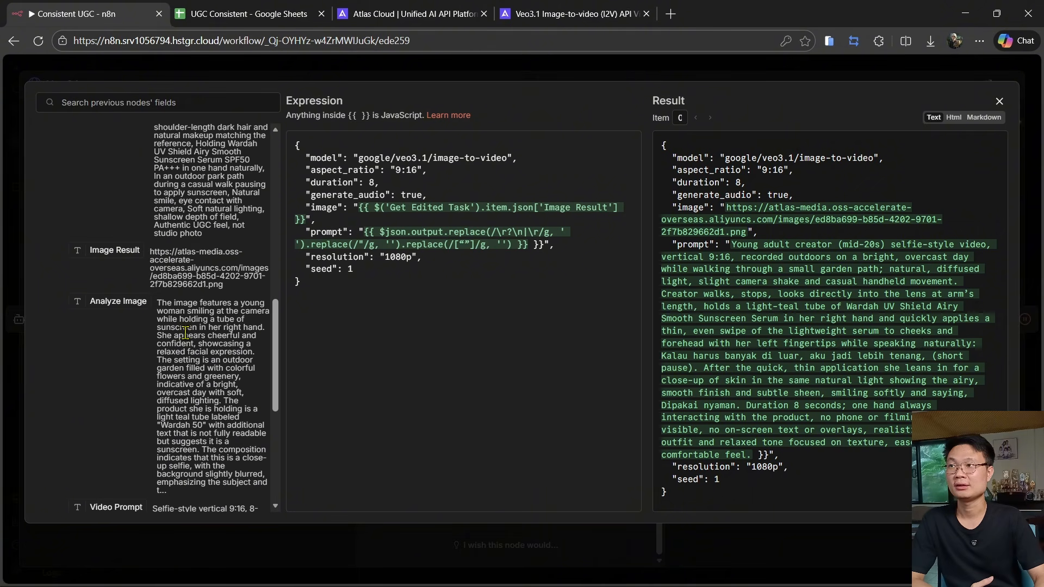
scroll(185, 330, up, 4)
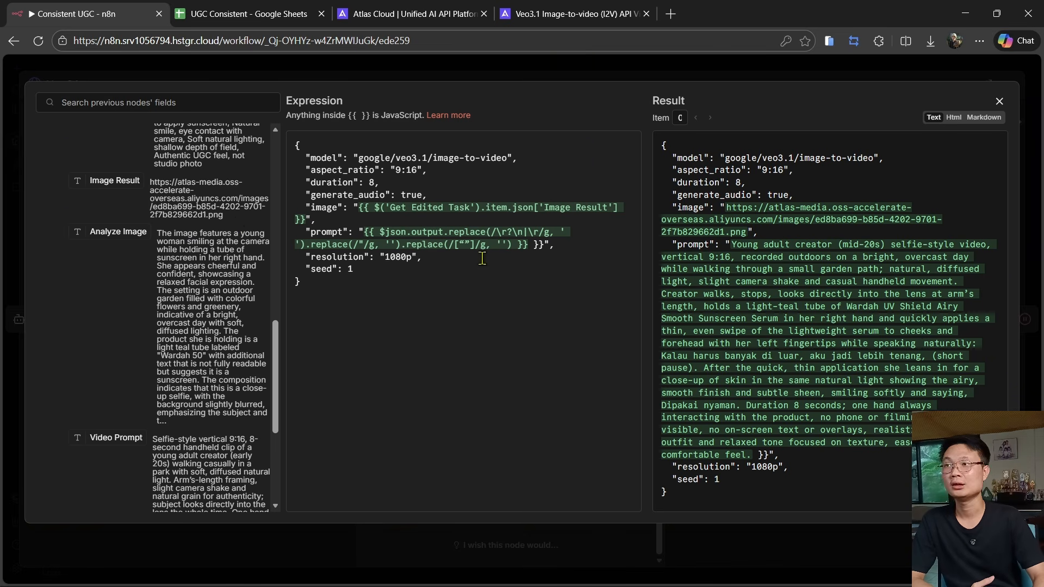
scroll(163, 285, up, 6)
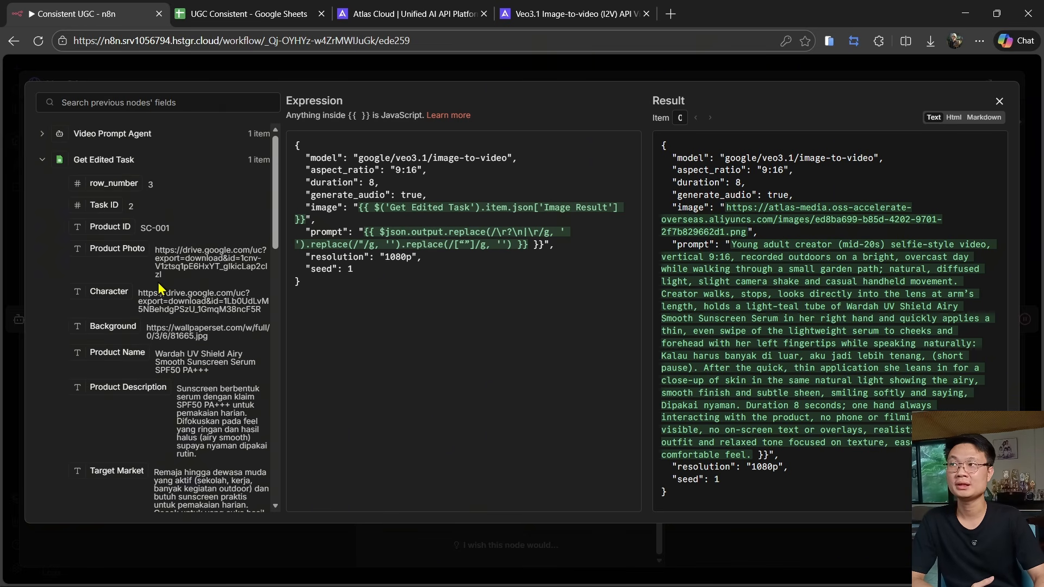
click(124, 136)
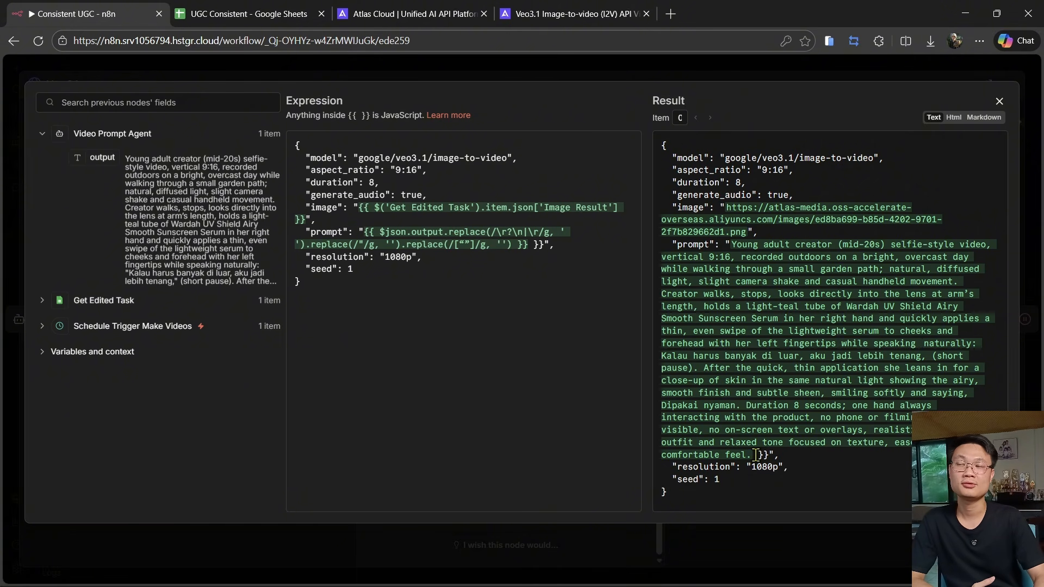
key(Escape)
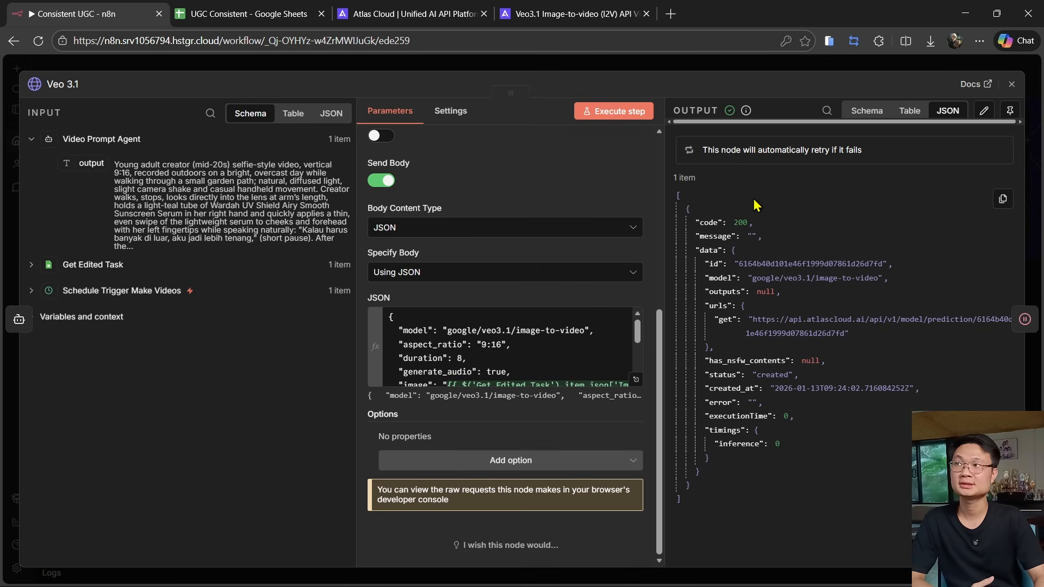
click(357, 66)
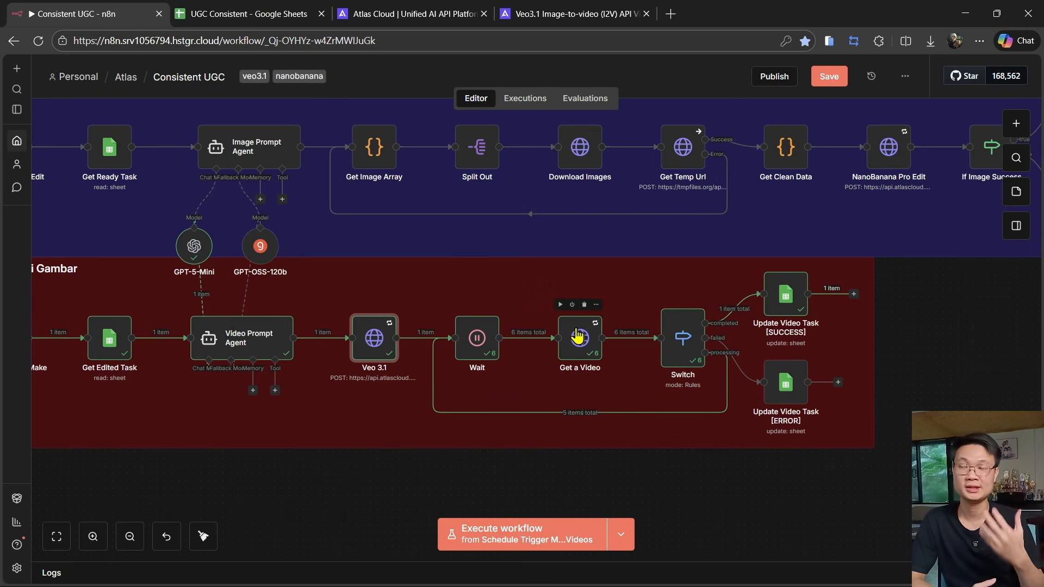
- Copy the result-polling cURL command from the Veo 3.1 image-to-video API documentation
click(403, 14)
click(607, 8)
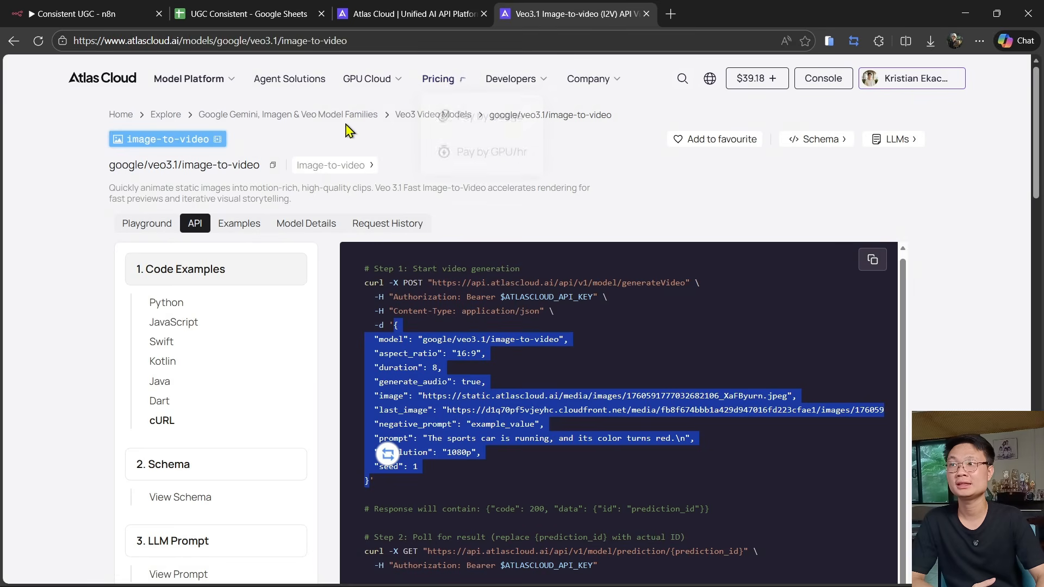
scroll(717, 279, down, 4)
drag(359, 326, 642, 341)
key(ctrl+c)
click(109, 13)
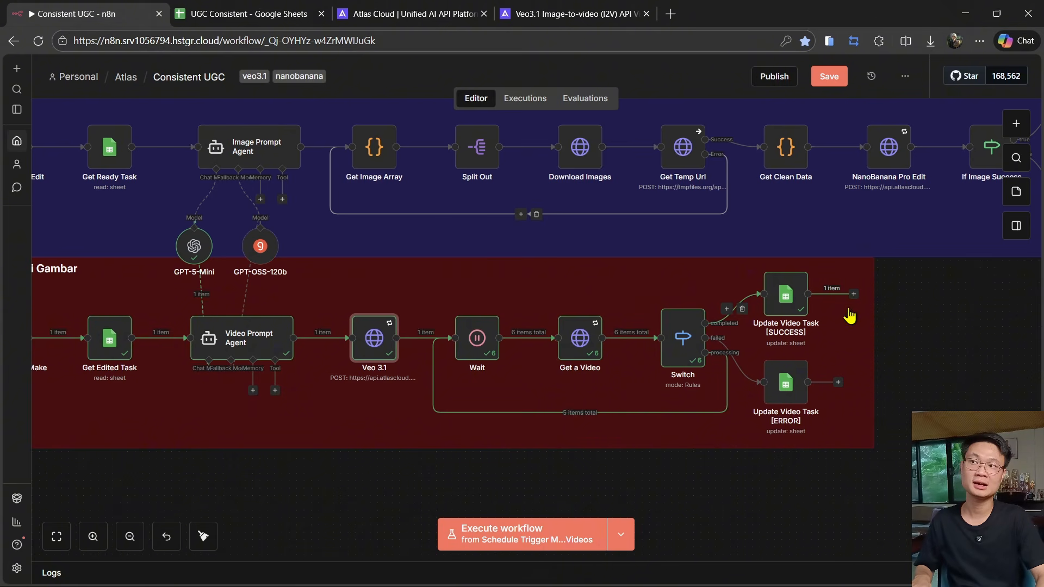
- Add a new HTTP Request node to the canvas and import the copied cURL command into it
key(Tab)
text(http)
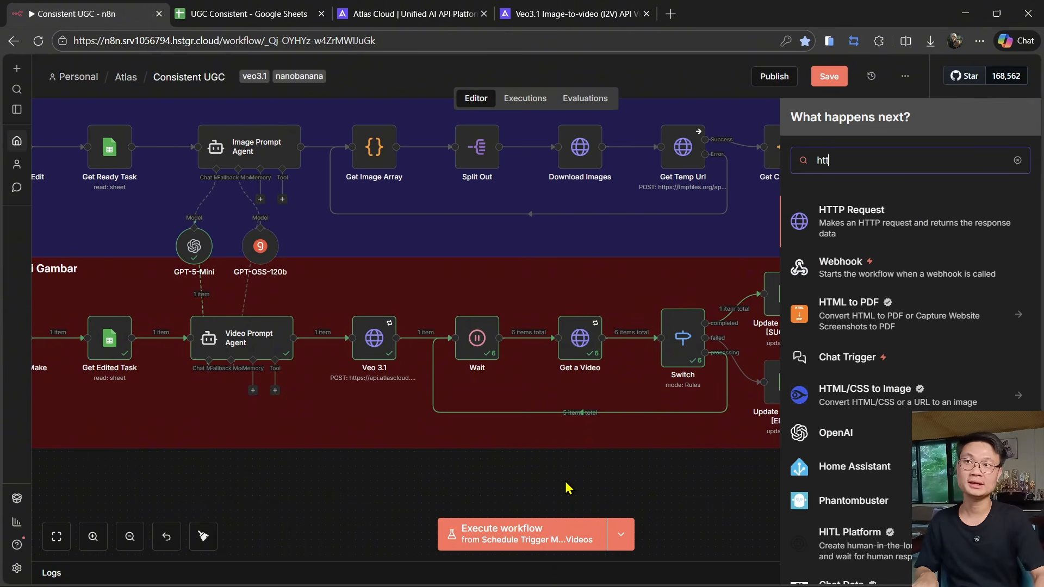
key(Return)
click(613, 140)
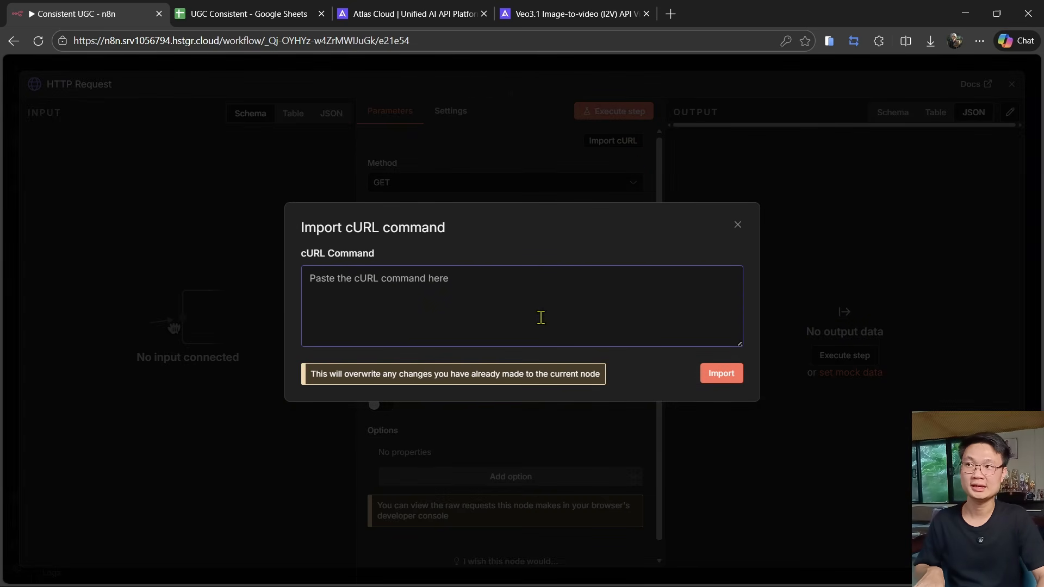
key(ctrl+v)
click(718, 374)
scroll(560, 380, down, 2)
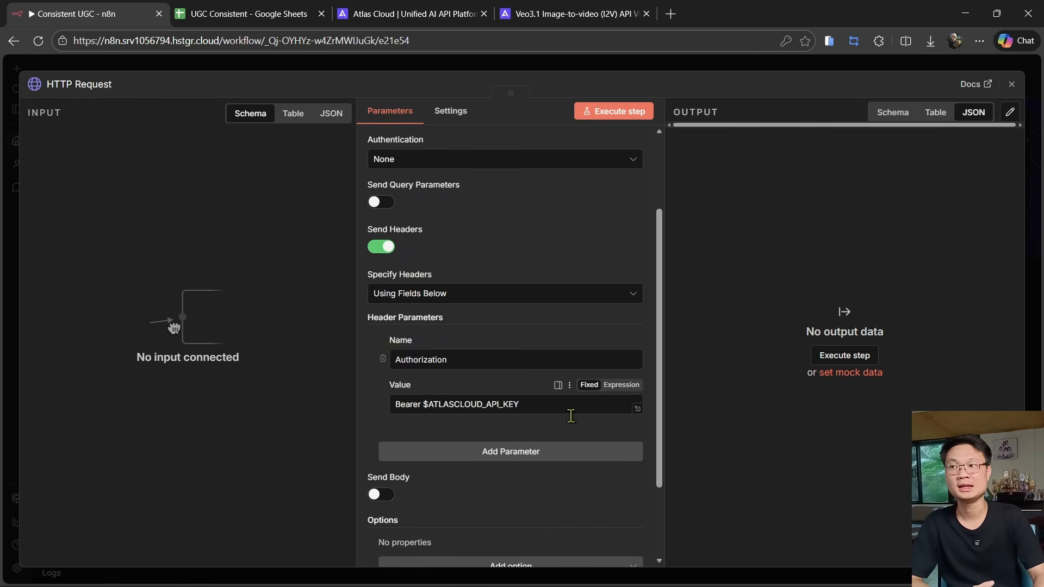
- Turn off headers and set authentication to Generic Credential Bearer Auth with the Atlas cloud testing credential
click(383, 249)
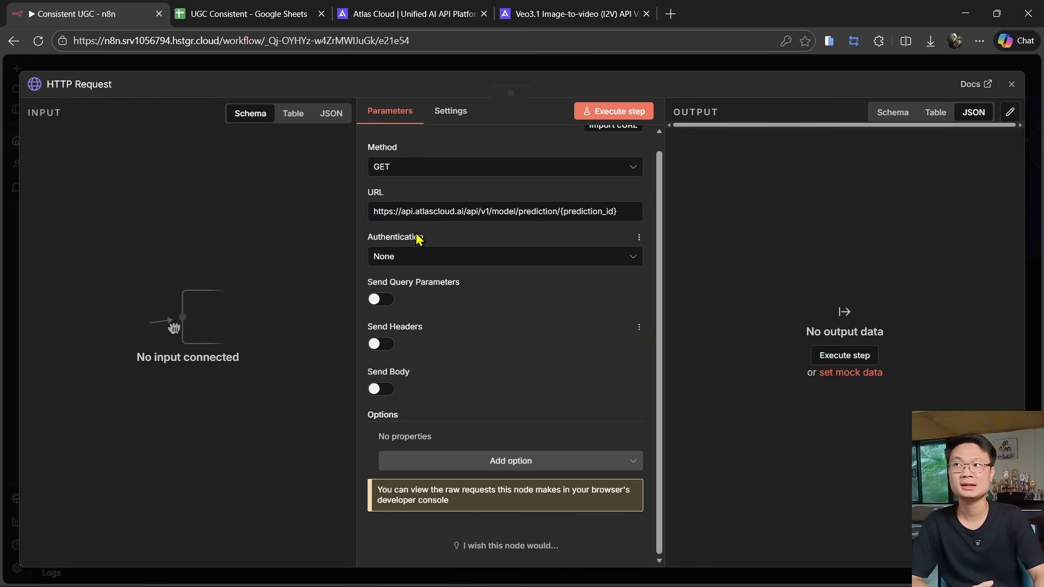
click(432, 258)
click(456, 377)
click(450, 300)
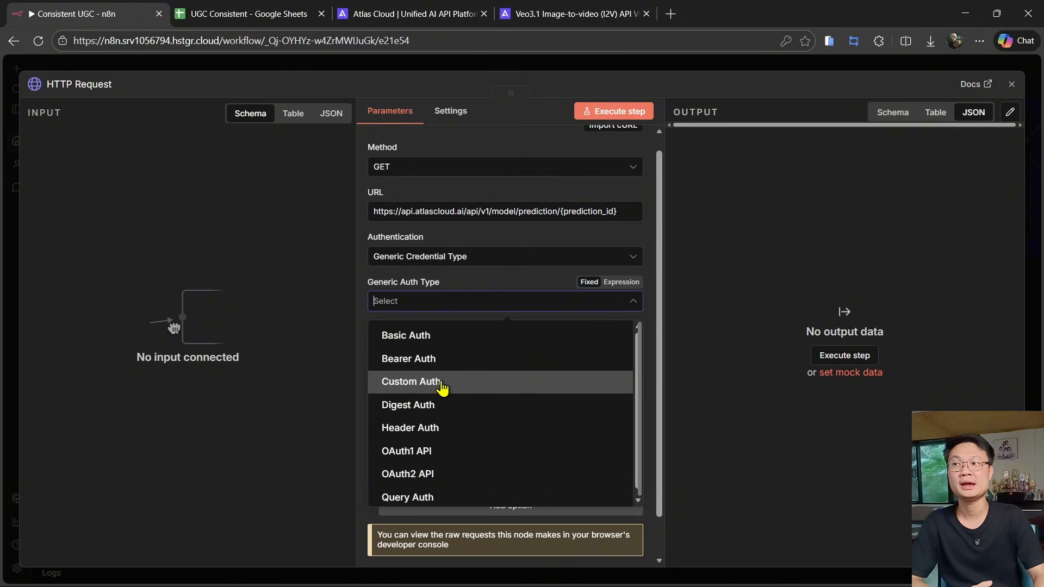
click(440, 359)
click(438, 344)
click(439, 371)
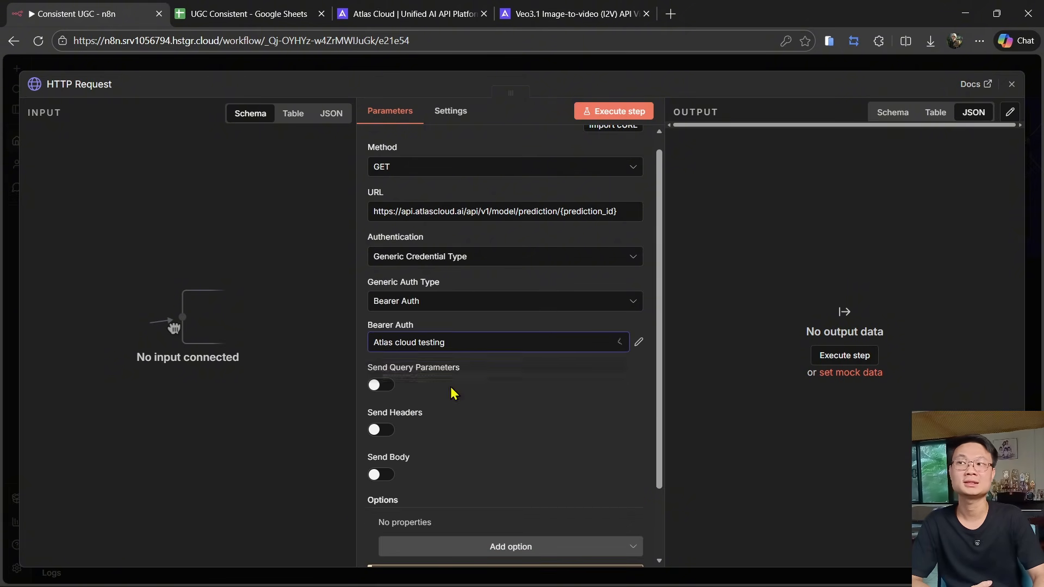
- Compare the new node's prediction_id URL placeholder with the Get a Video node's URL expression and input data
scroll(462, 369, up, 1)
drag(568, 229, 629, 233)
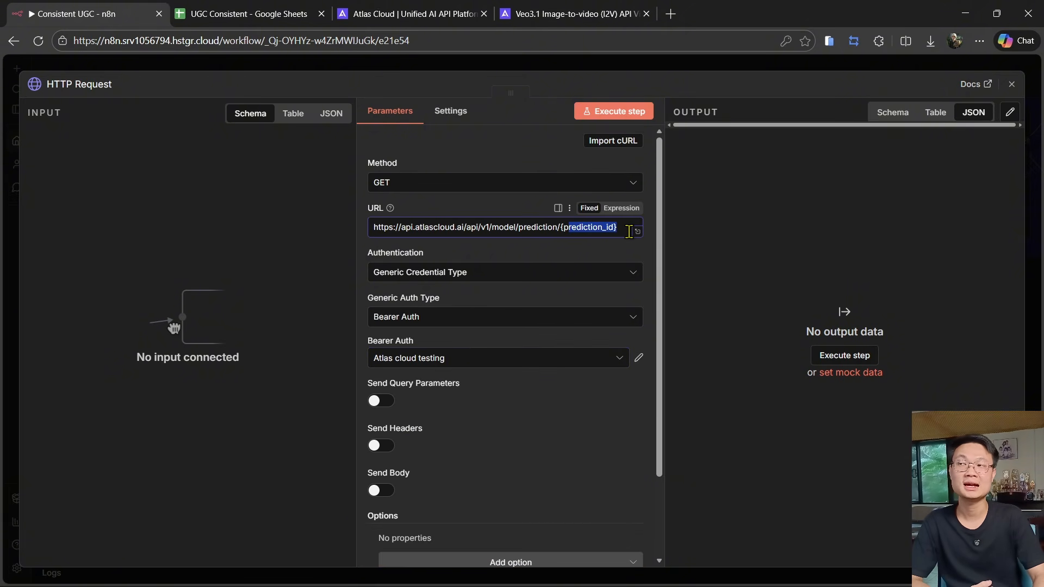
click(308, 69)
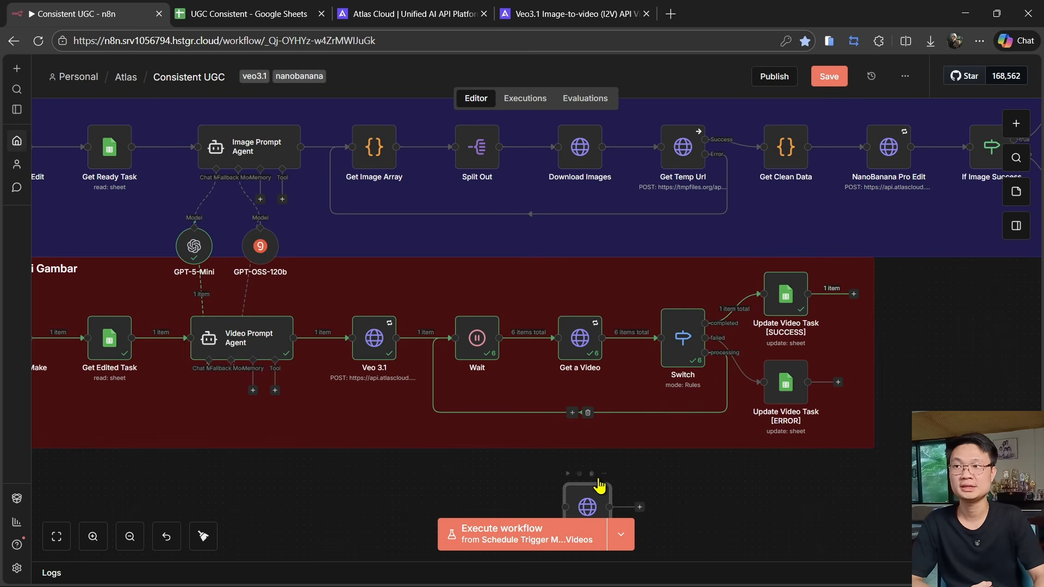
double_click(581, 370)
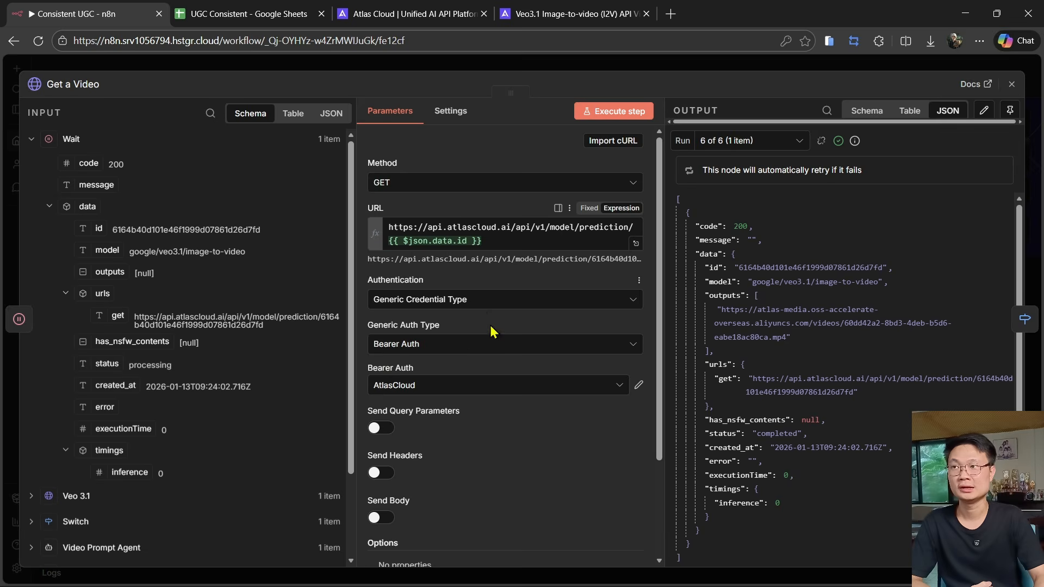
click(512, 244)
scroll(180, 310, down, 2)
click(73, 401)
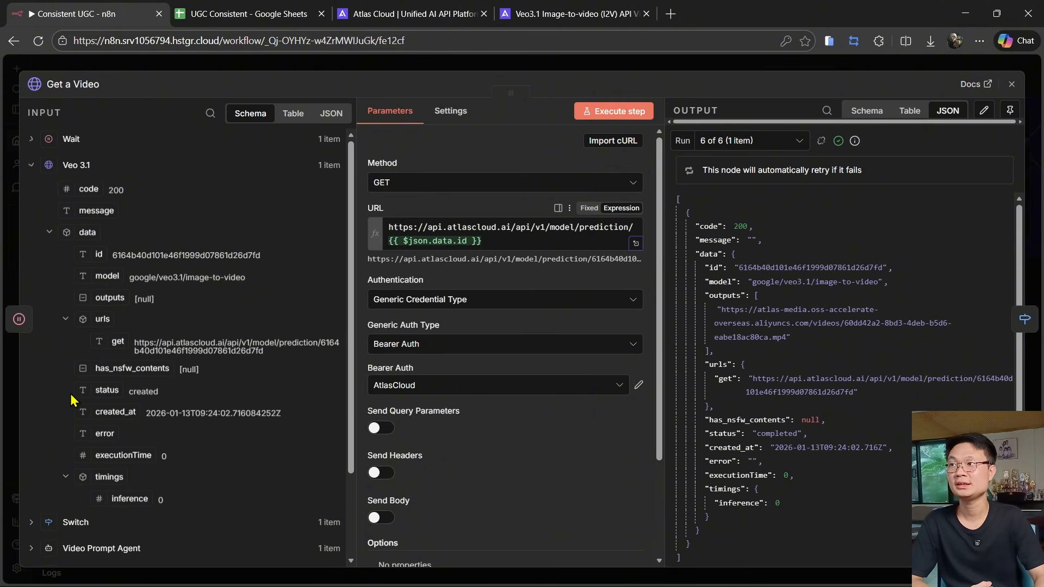
key(Escape)
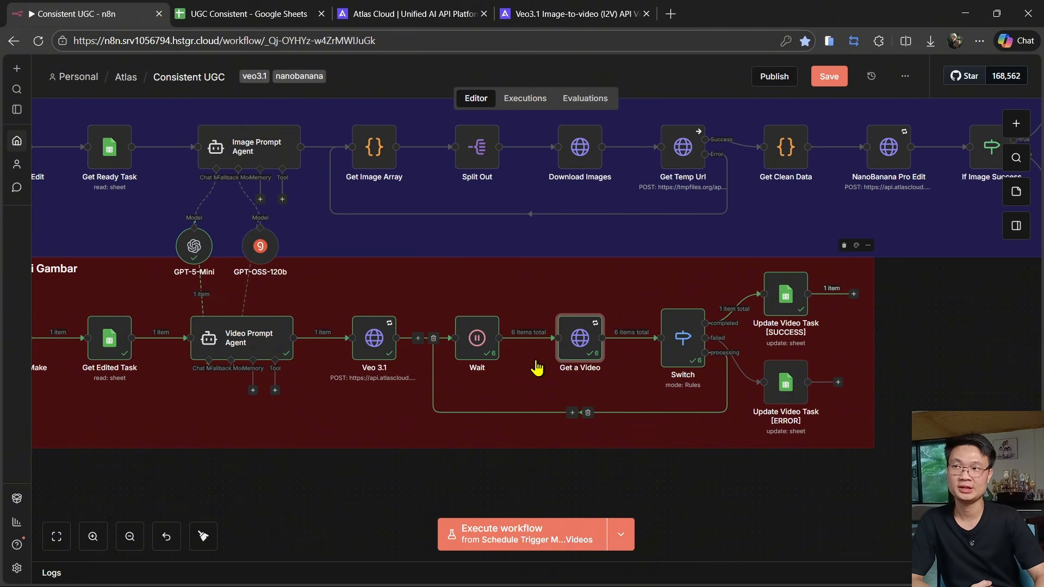
- Inspect the Wait node's interval settings and the Switch node's status routing rules
double_click(475, 341)
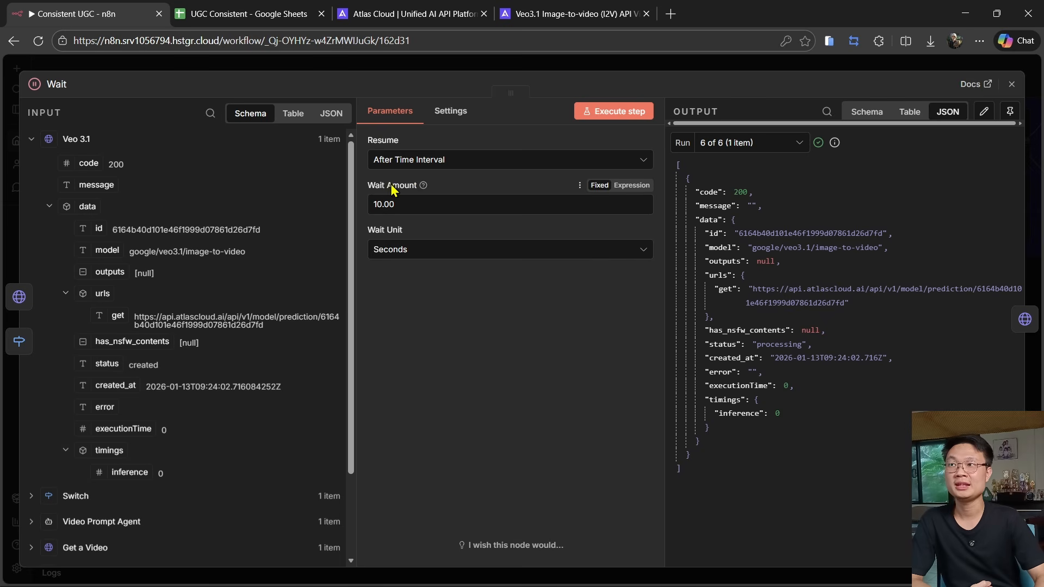
click(286, 68)
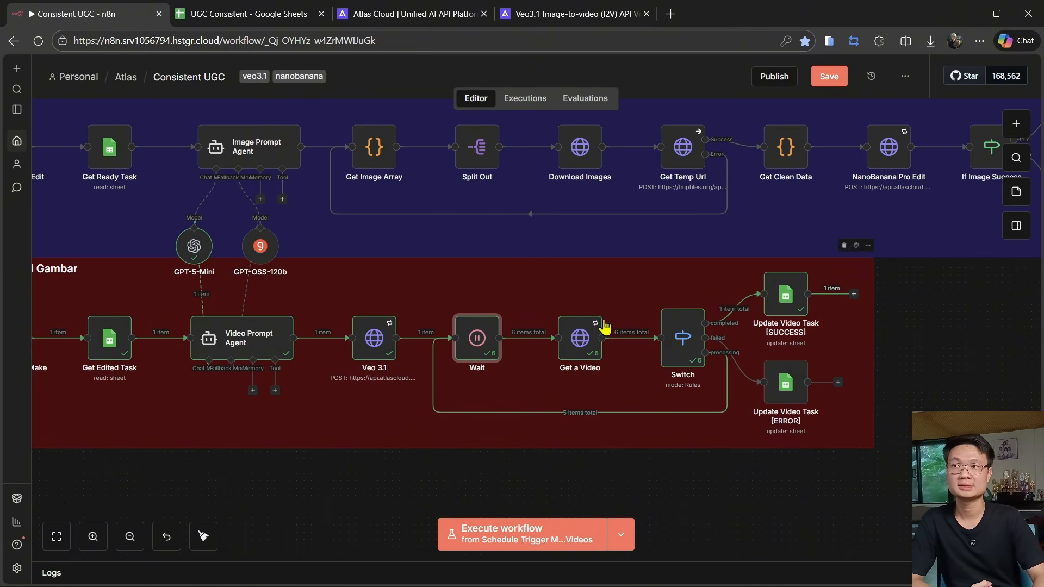
double_click(688, 339)
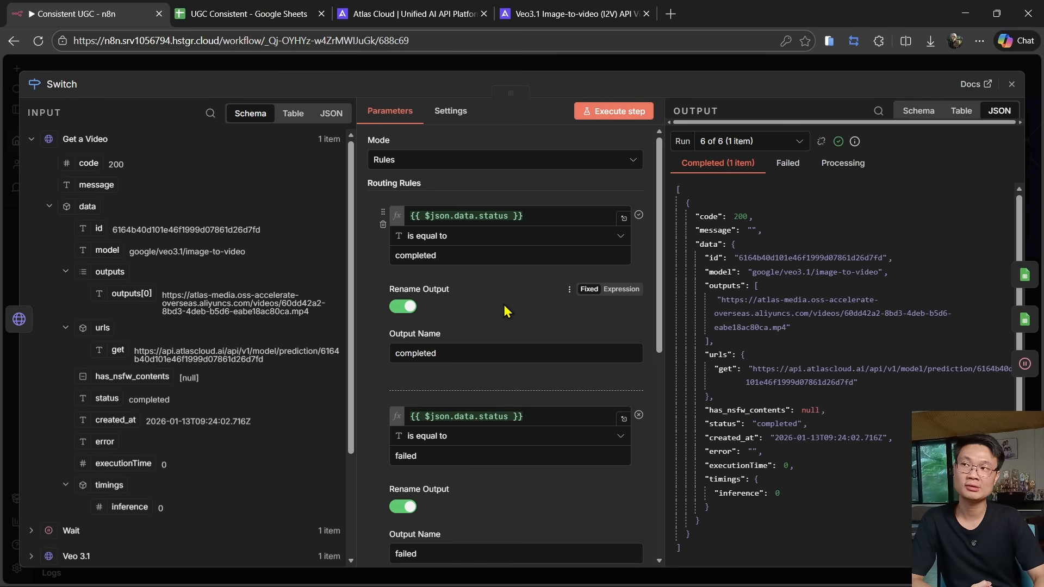
scroll(503, 306, down, 4)
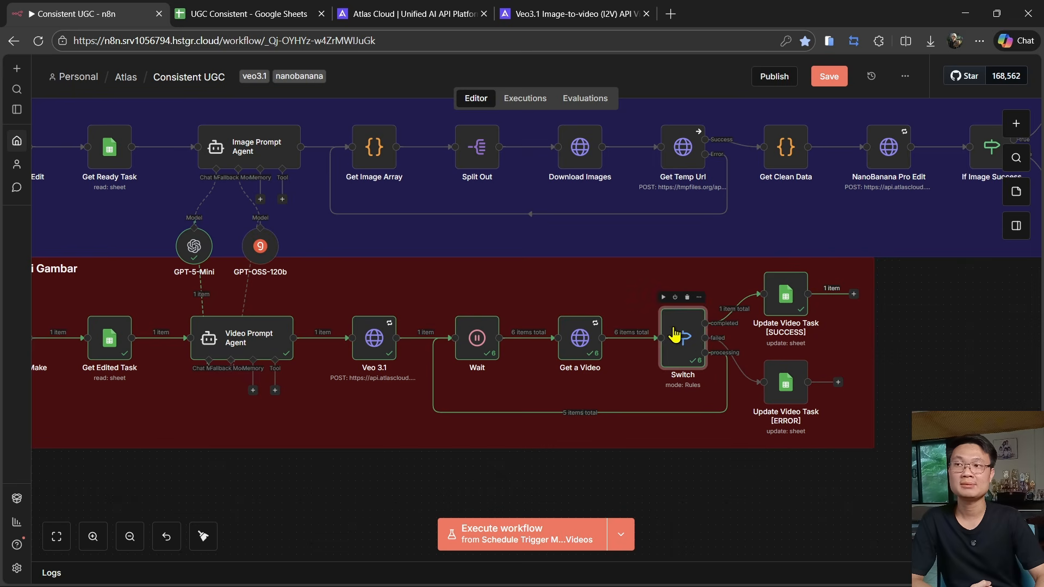
double_click(675, 333)
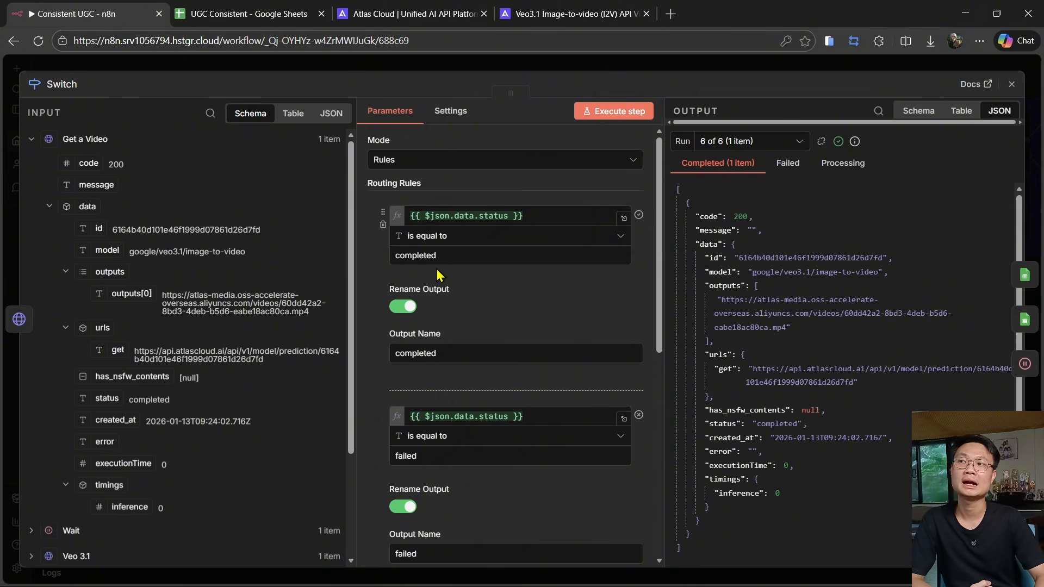
scroll(439, 256, down, 2)
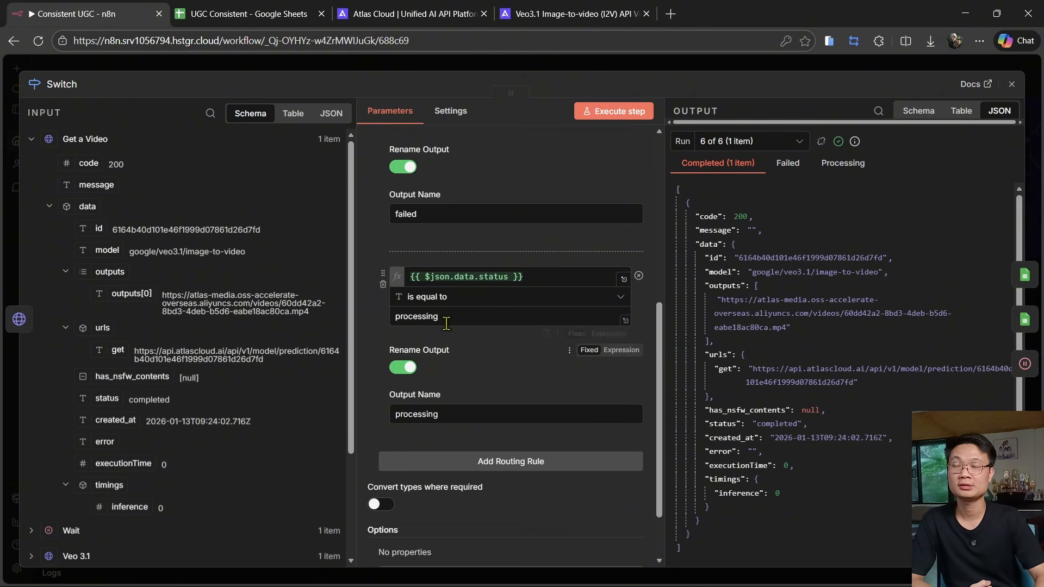
scroll(467, 331, down, 4)
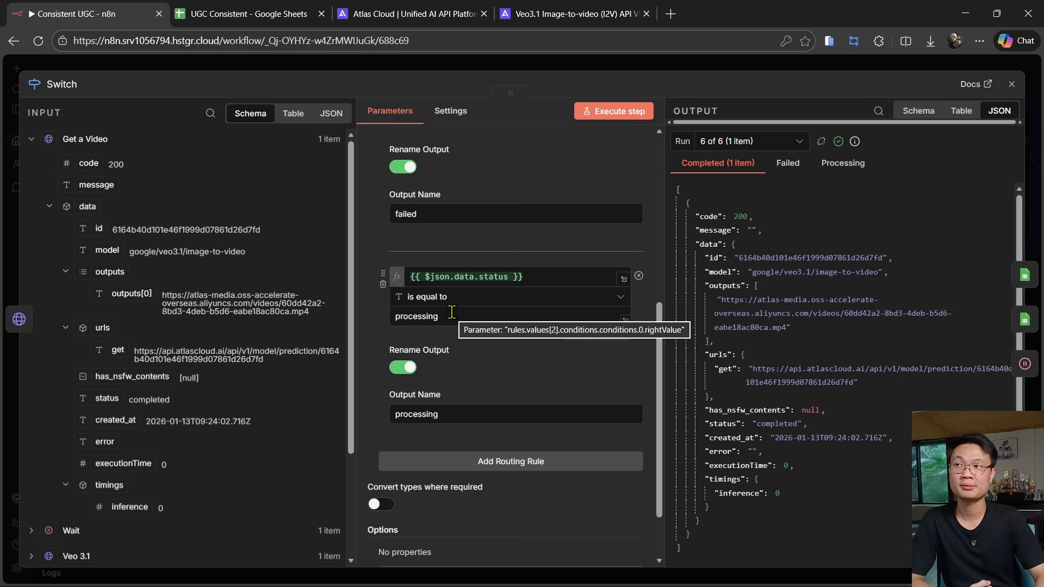
click(321, 64)
scroll(739, 416, up, 3)
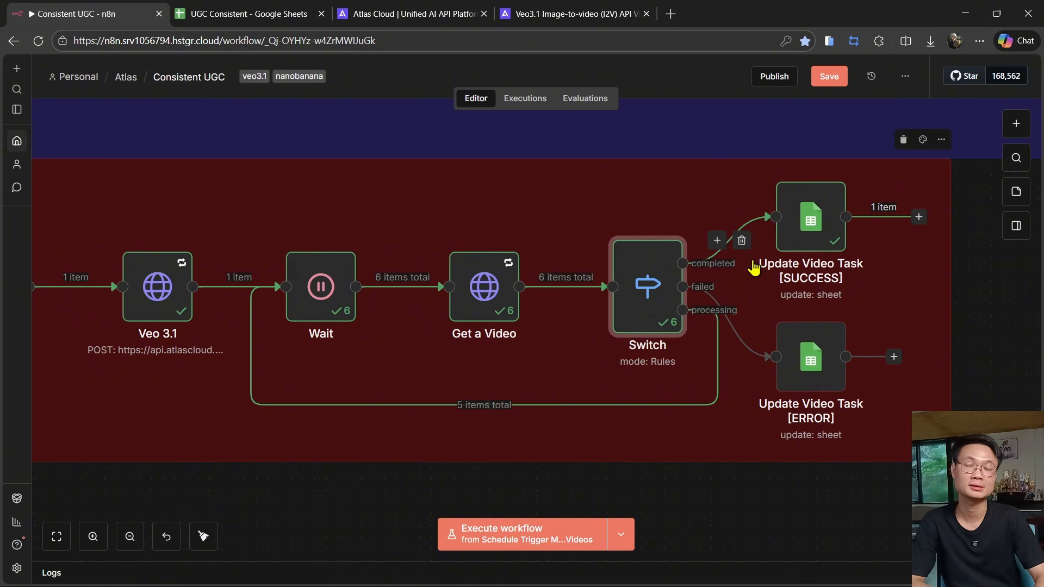
- Review the Update Video Task [SUCCESS] node's sheet settings and column value expressions
double_click(810, 222)
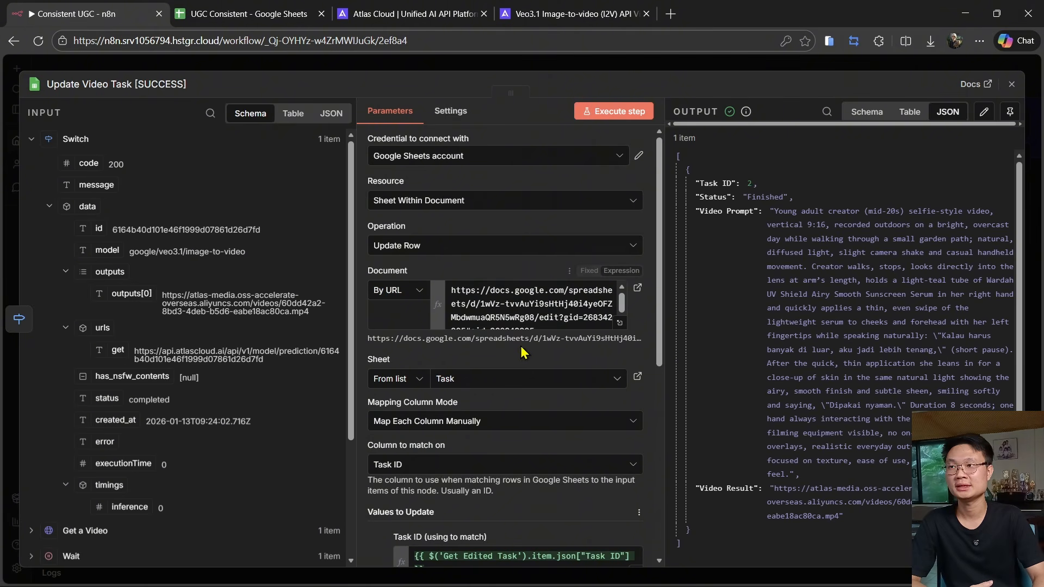
scroll(523, 339, down, 5)
scroll(523, 340, down, 2)
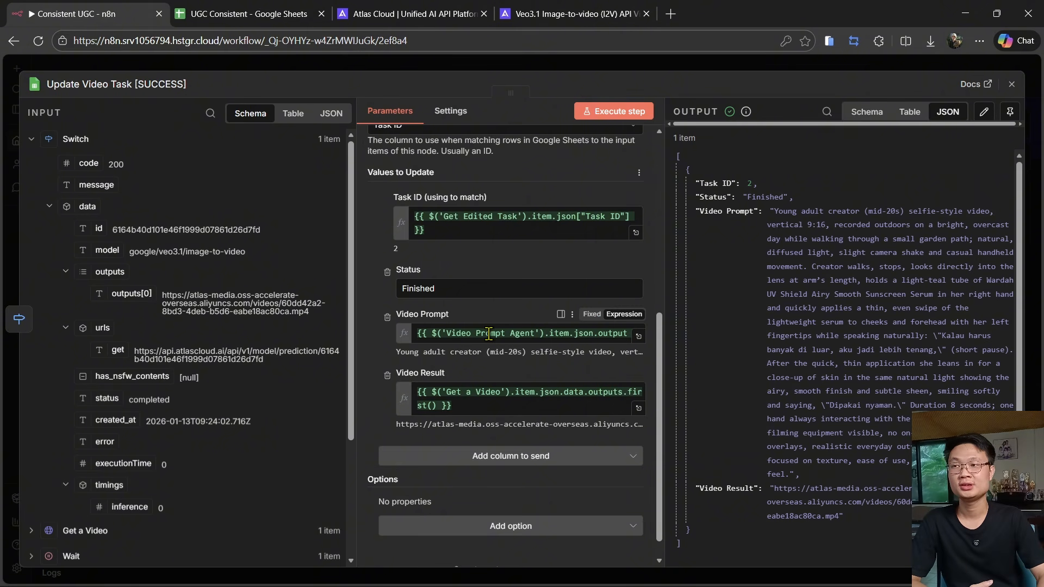
scroll(180, 327, down, 4)
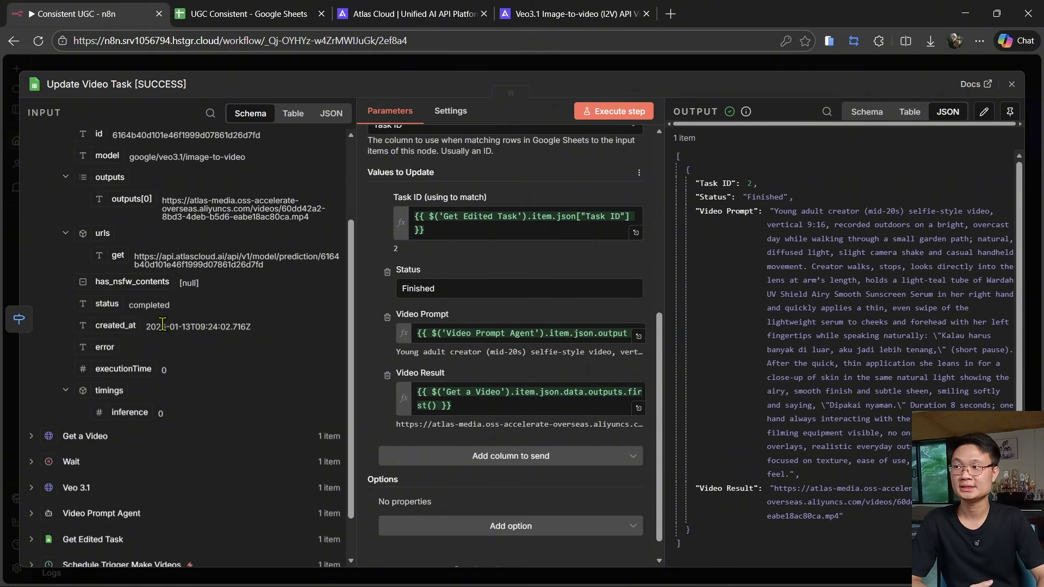
drag(476, 404, 378, 390)
scroll(238, 375, up, 3)
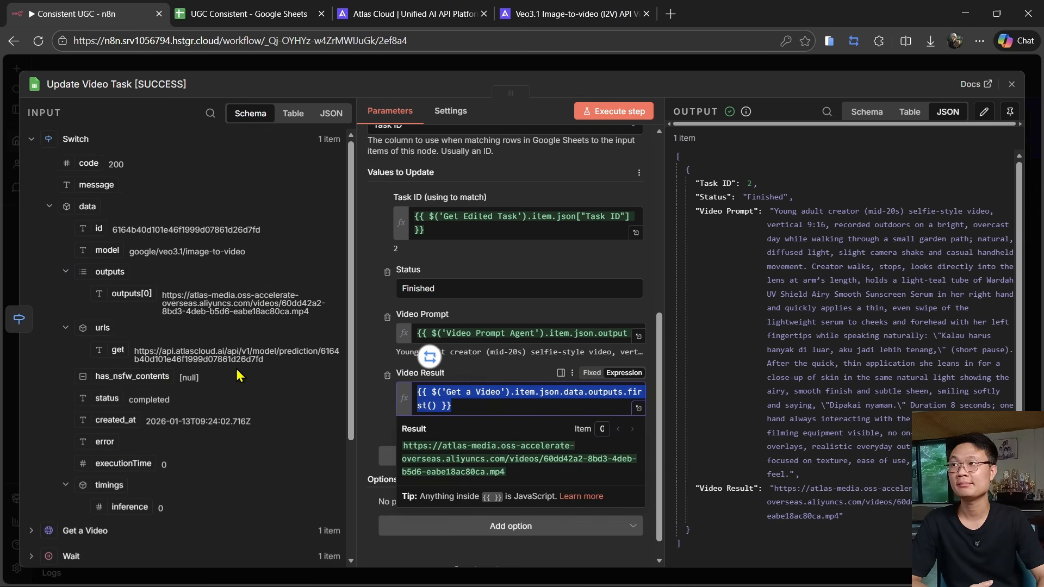
click(82, 533)
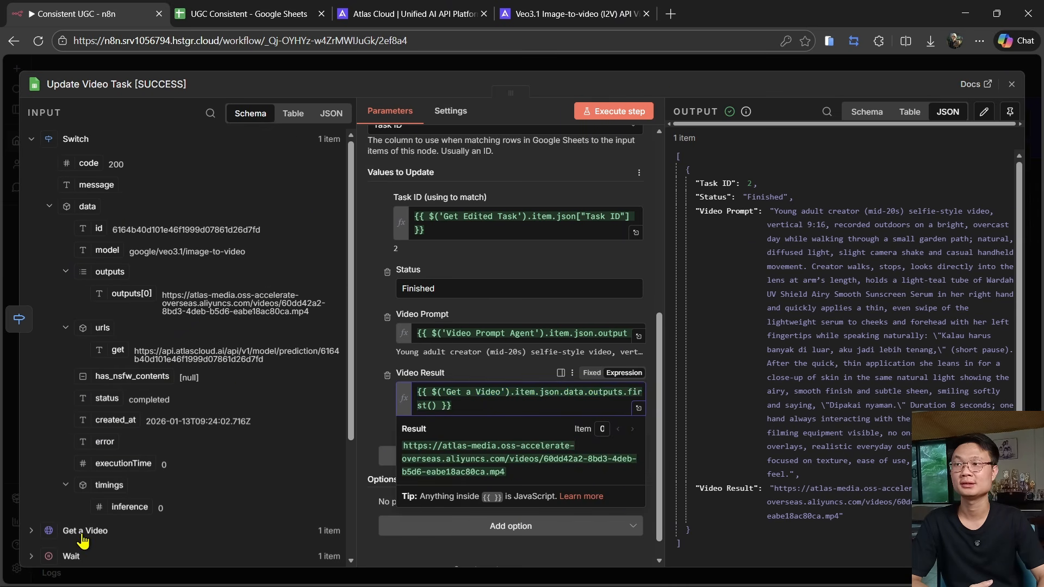
drag(134, 320, 158, 314)
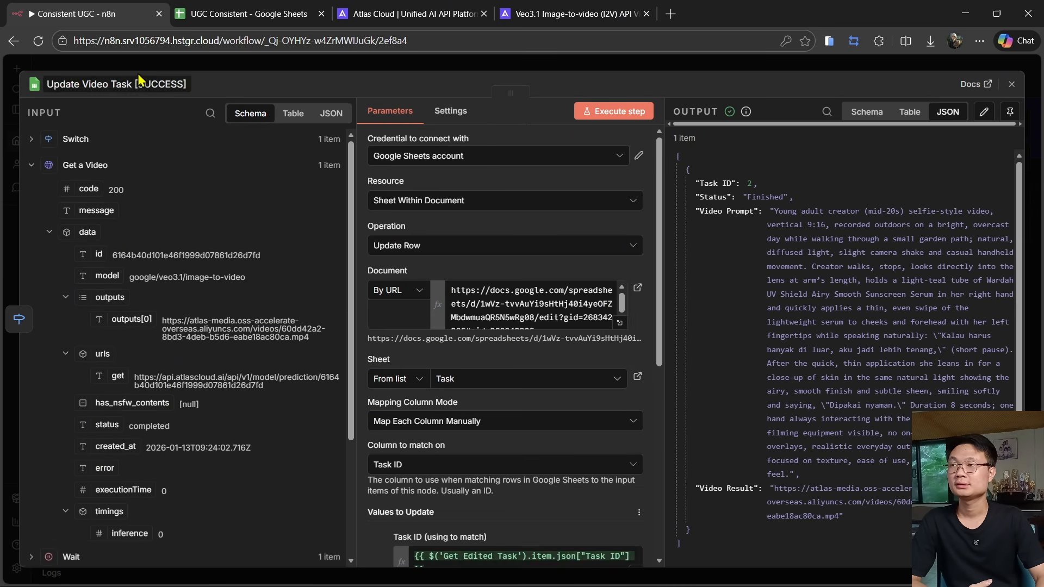
key(Escape)
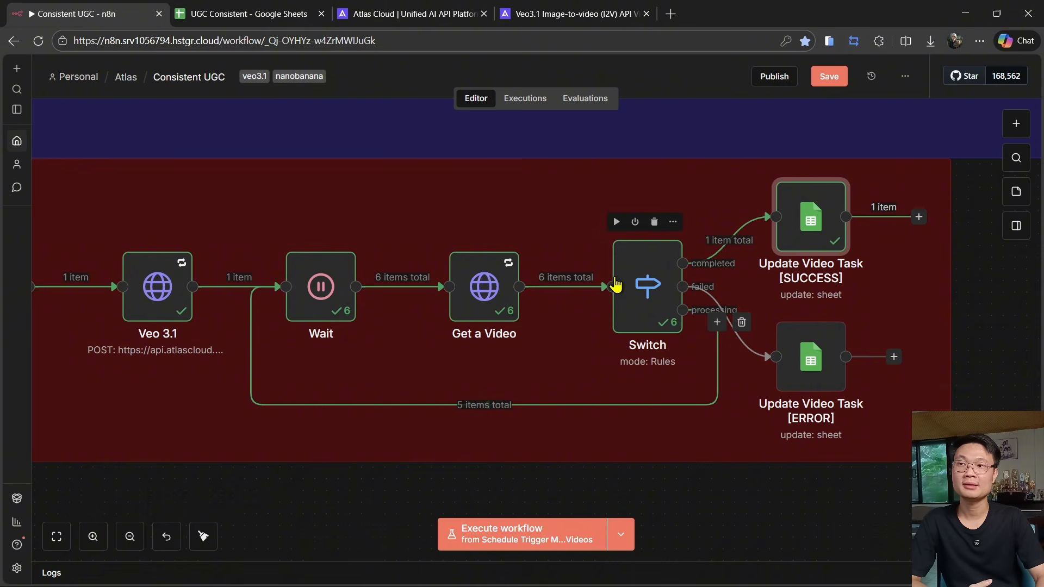
- Review the Update Video Task [ERROR] node's column values, including the Error Message expression, and close it
double_click(821, 364)
scroll(385, 311, down, 5)
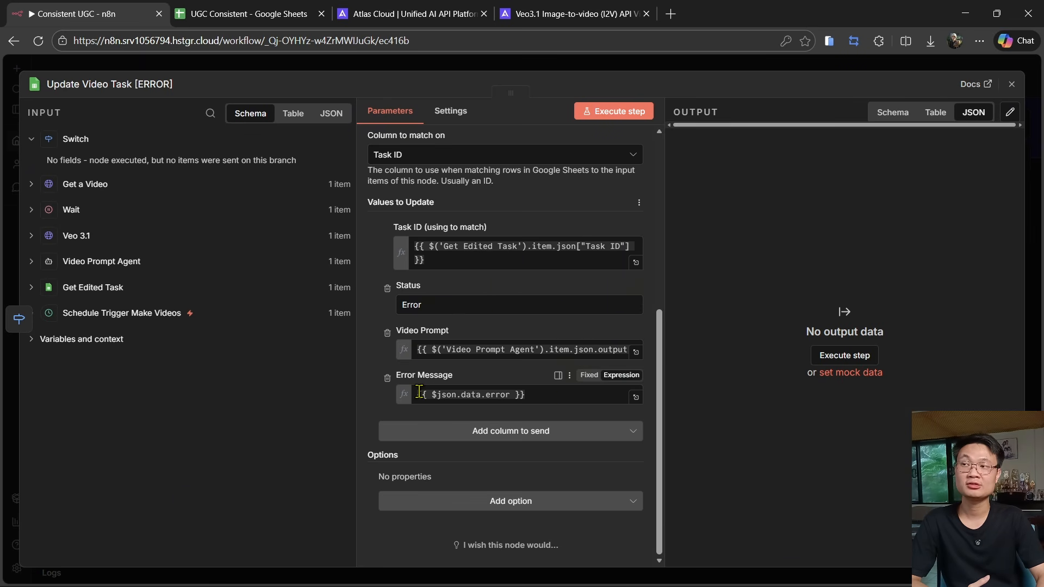
click(267, 67)
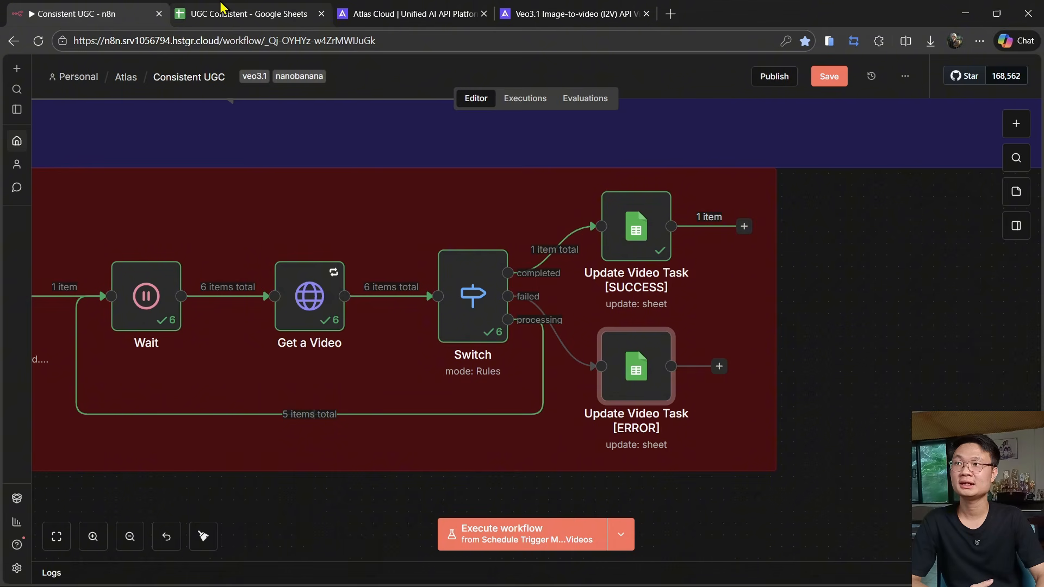
- Switch to the UGC Consistent sheet and examine the video prompt, video result and error message columns
click(220, 6)
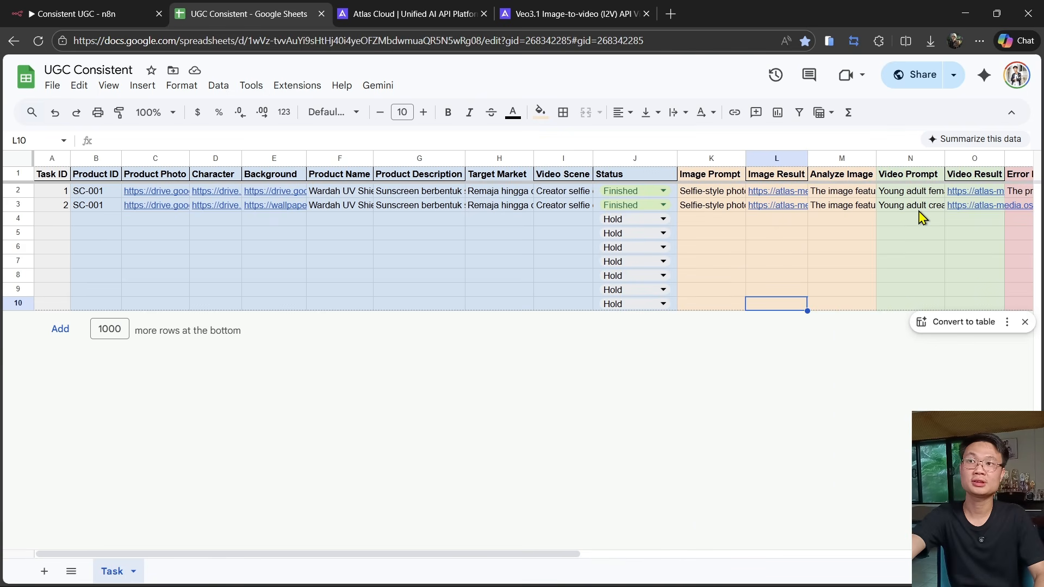
scroll(931, 212, right, 6)
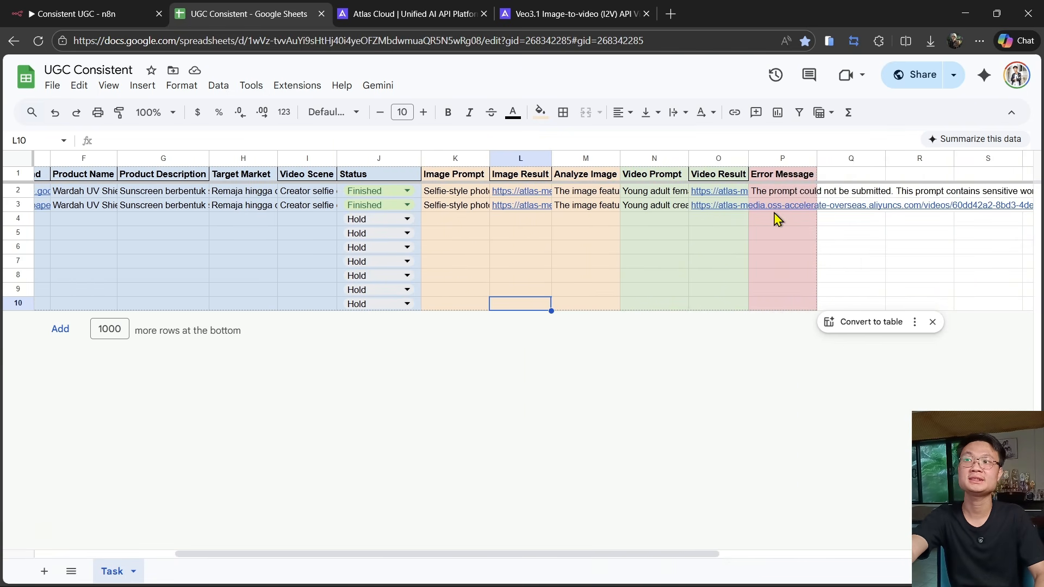
click(571, 206)
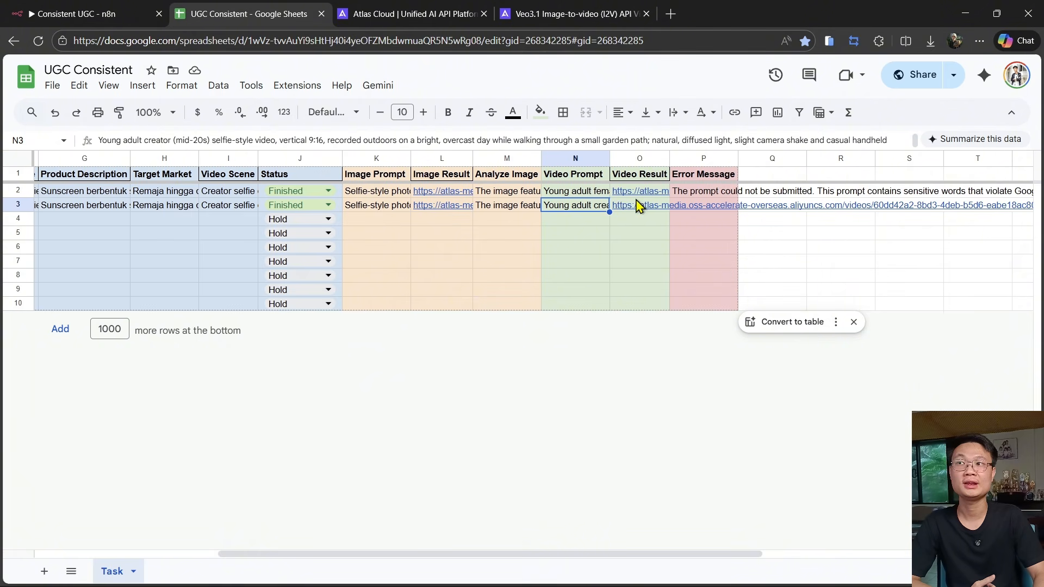
- Open the second task's generated video from its Video Result link and inspect its background image link
mouse_move(635, 211)
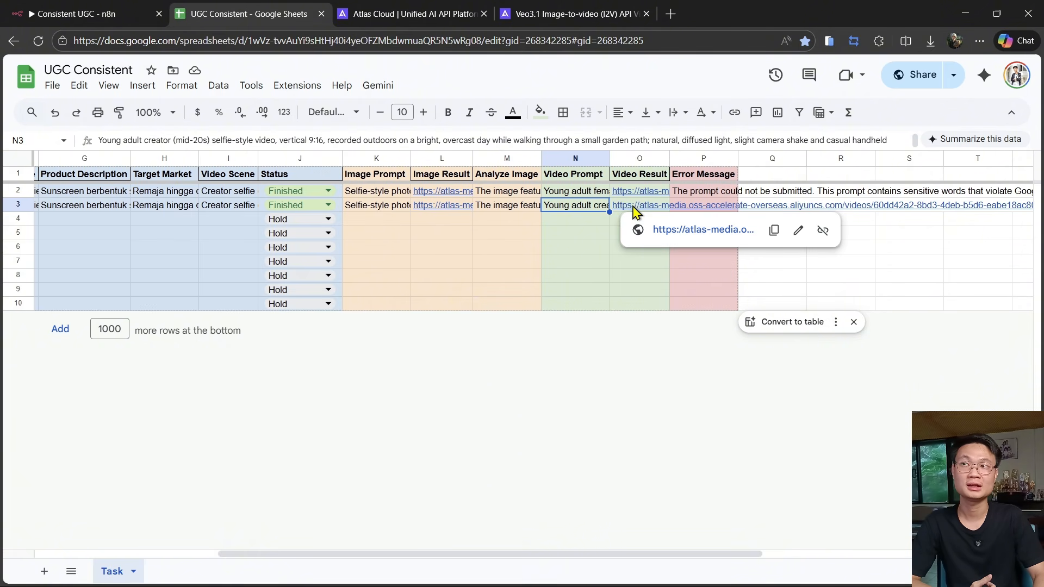
click(674, 231)
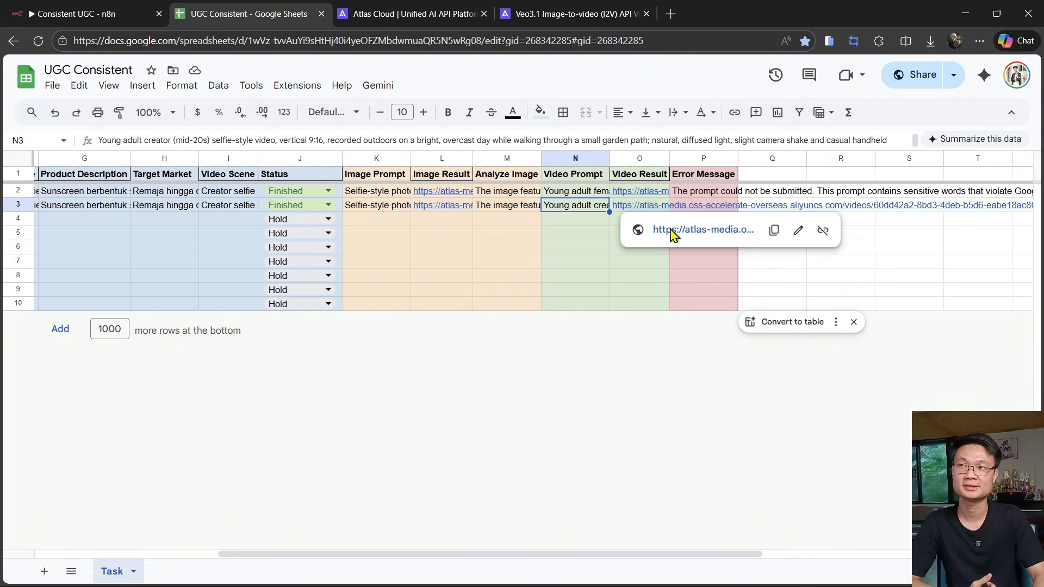
click(740, 107)
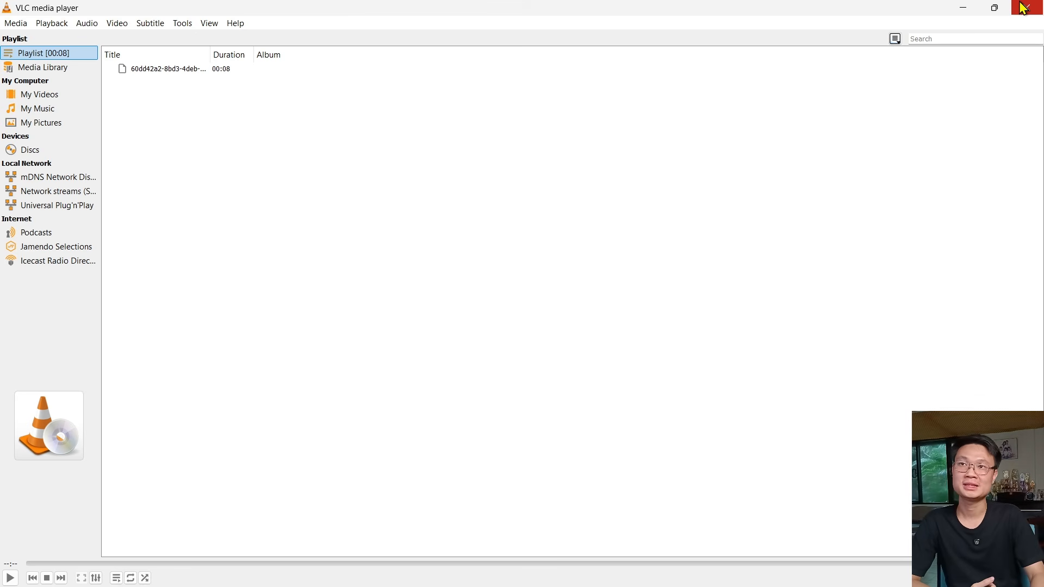
click(1024, 8)
click(639, 258)
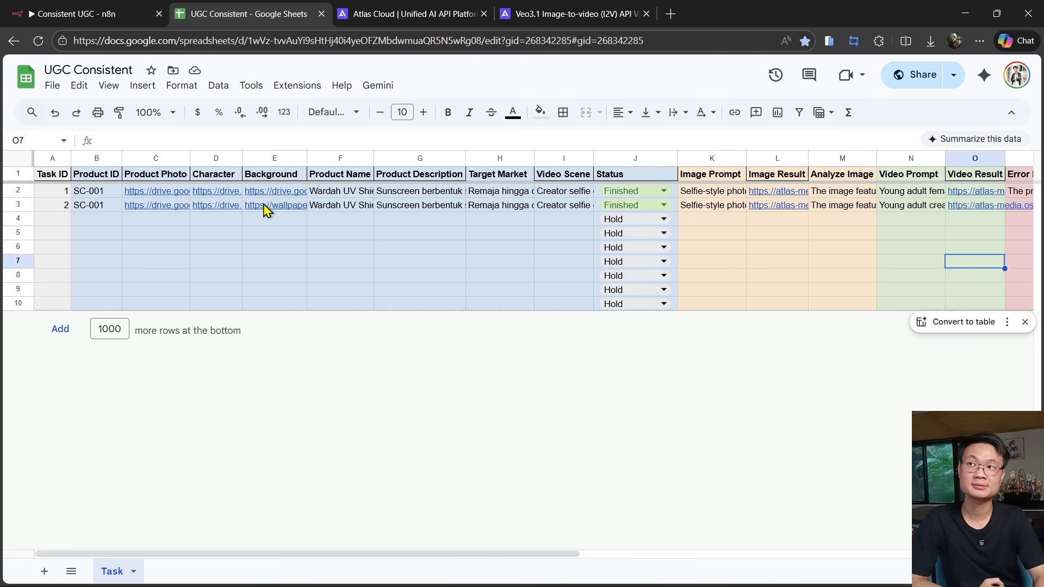
mouse_move(278, 210)
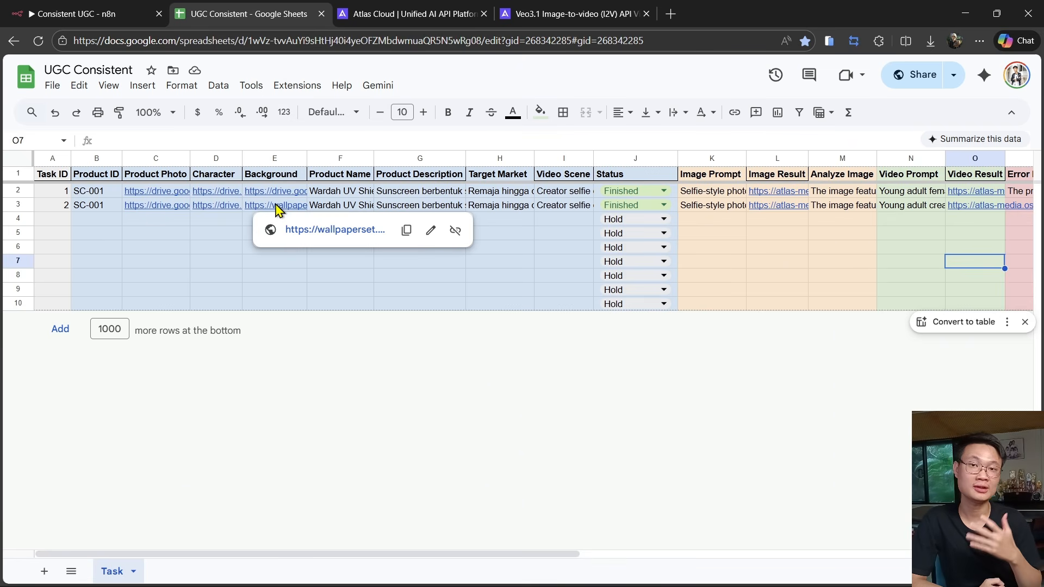